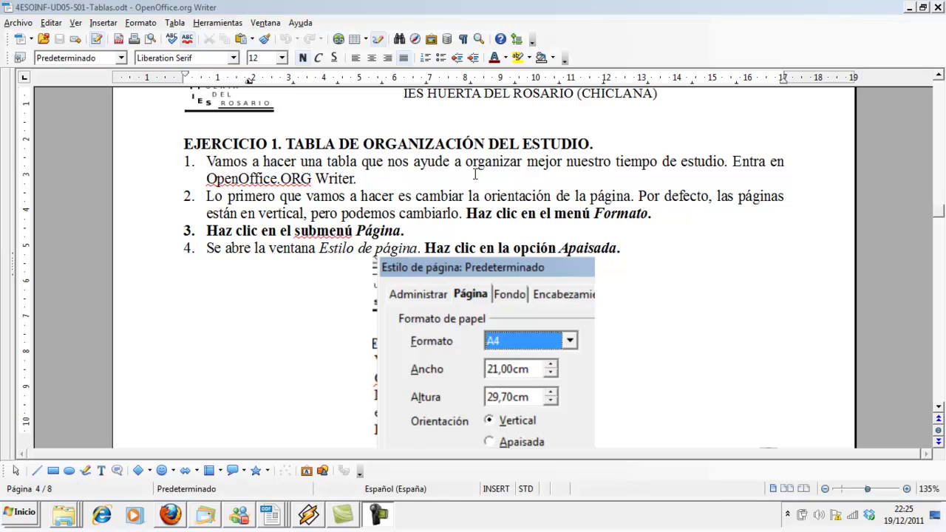
Step: Read through the tutorial's first instructions in the exercise document
left_click(467, 169)
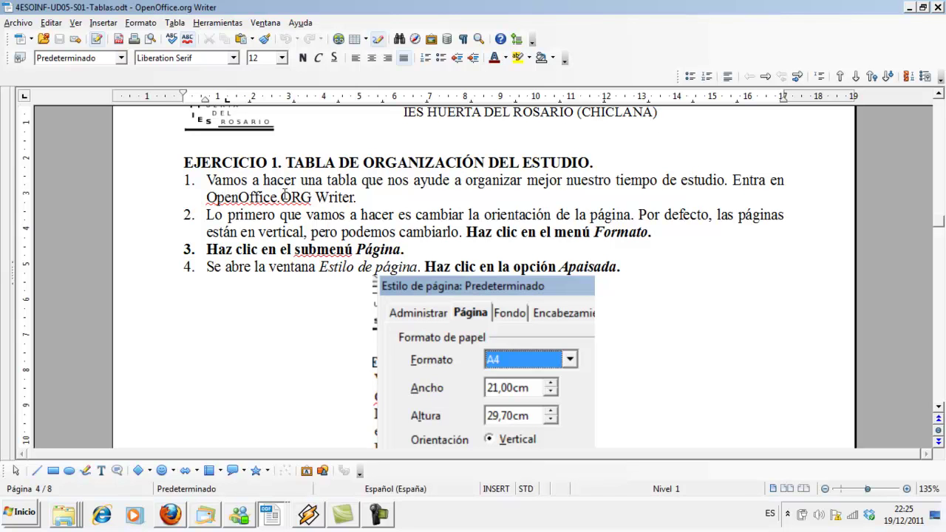
scroll(284, 194, "down", 3)
scroll(284, 195, "down", 3)
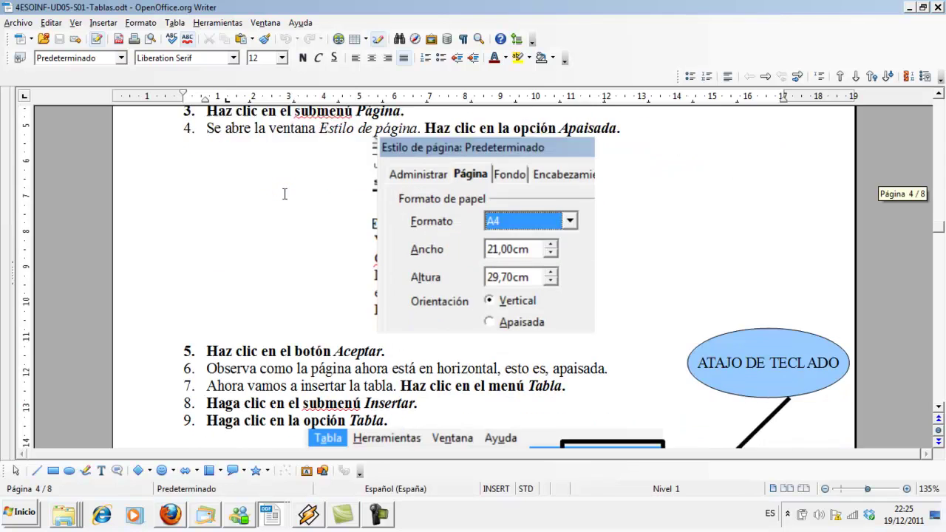
scroll(285, 195, "down", 2)
scroll(285, 194, "down", 5)
scroll(284, 194, "down", 3)
scroll(285, 194, "down", 5)
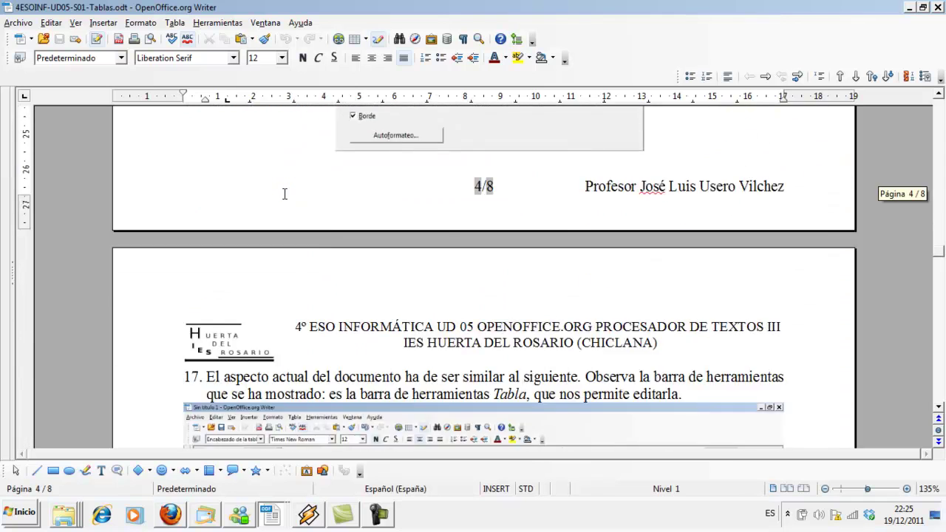
scroll(285, 194, "down", 4)
scroll(284, 193, "up", 5)
scroll(285, 194, "up", 10)
scroll(284, 193, "up", 5)
scroll(284, 194, "up", 4)
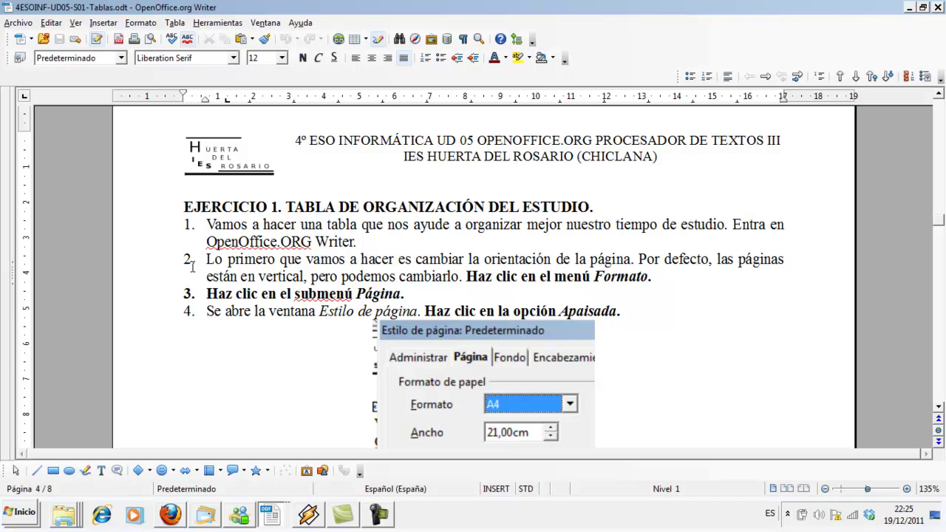
Step: Create a new blank text document, then bring 4ESOINF-UD05-S01-Tablas.odt back to the front
left_click(20, 24)
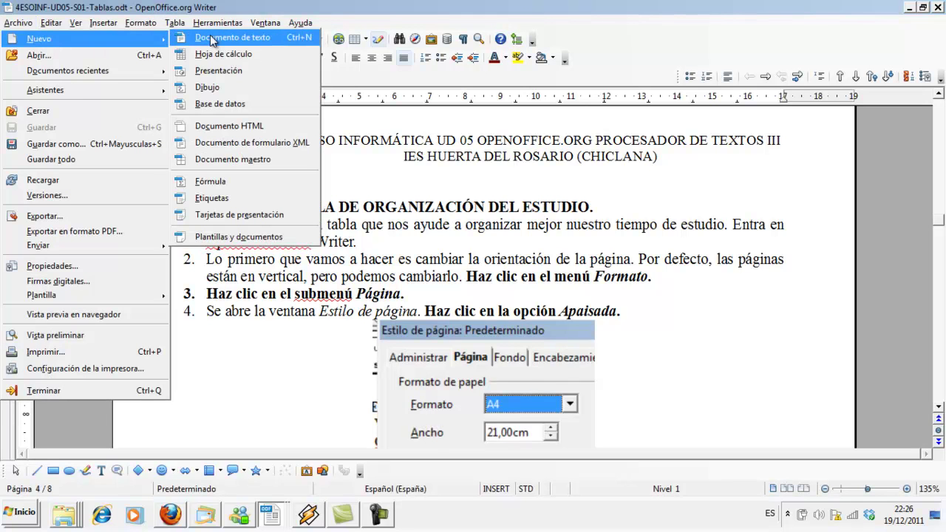
left_click(212, 38)
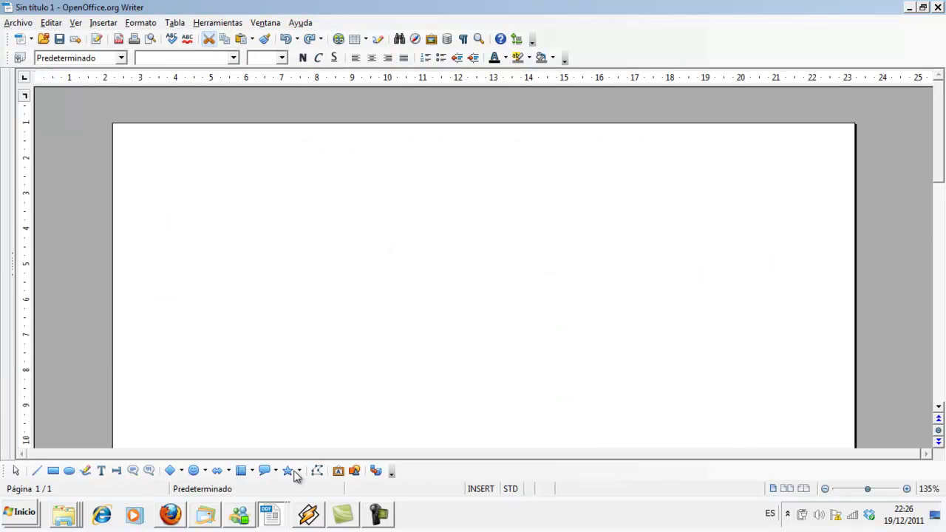
left_click(271, 515)
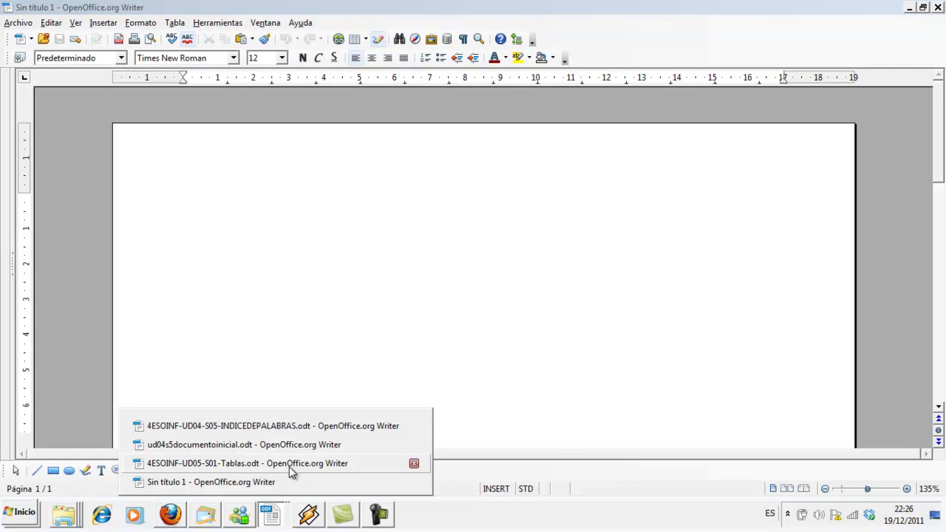
left_click(289, 467)
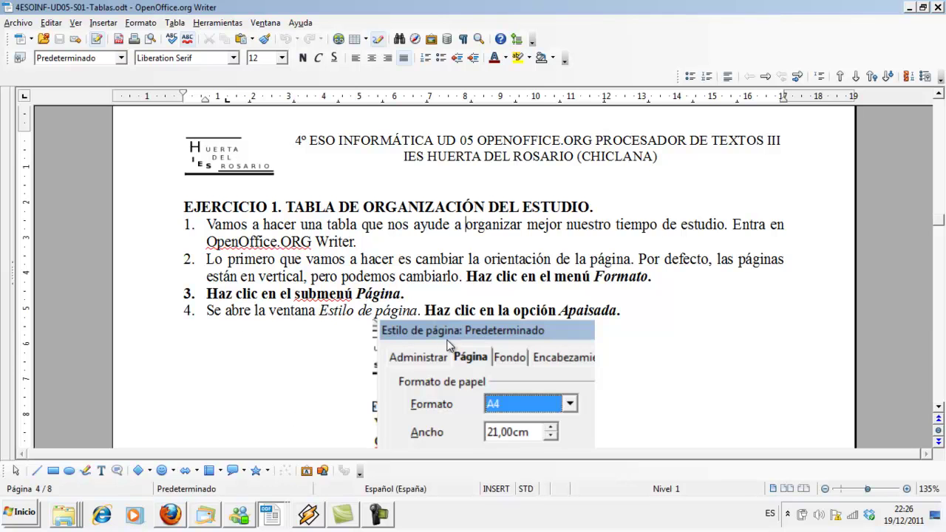
Step: Review tutorial steps 5–9 on page orientation and table insertion, then list the open Writer windows
scroll(422, 338, "down", 1)
scroll(458, 338, "down", 2)
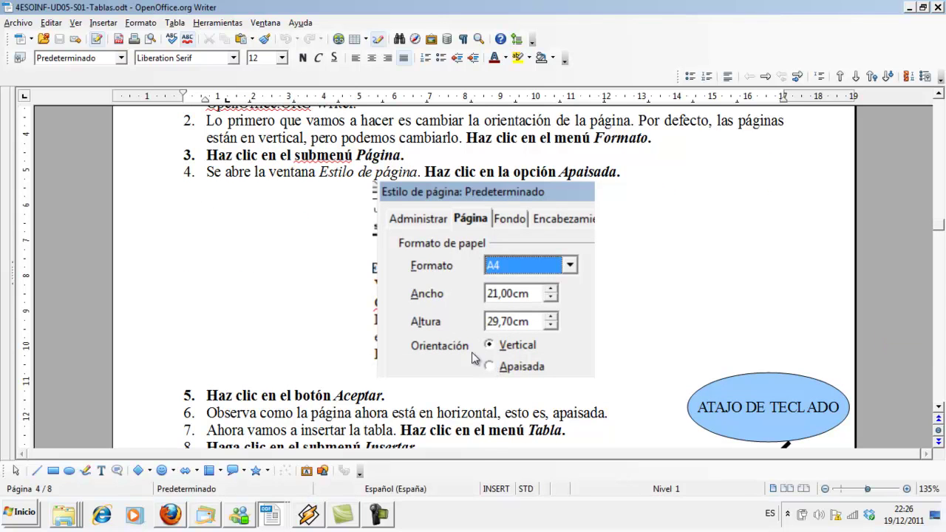
scroll(449, 266, "up", 2)
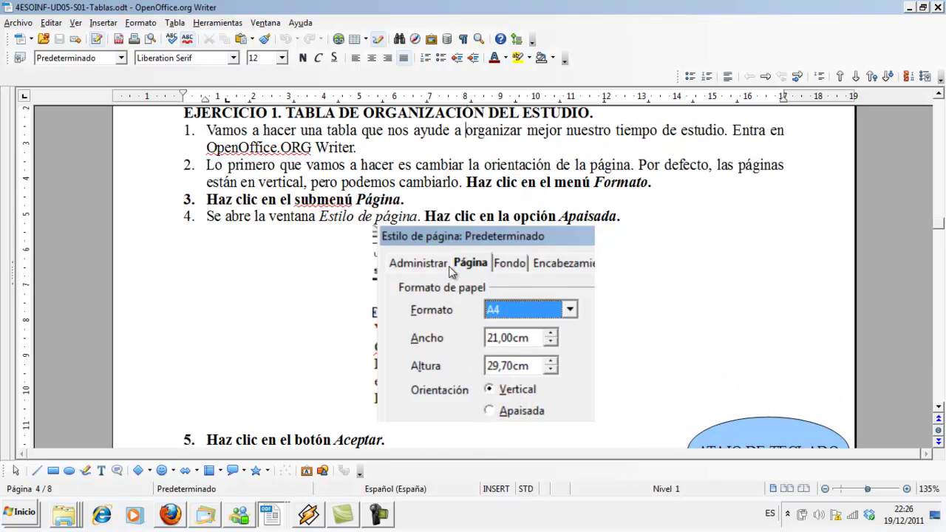
scroll(448, 266, "down", 2)
scroll(448, 268, "down", 2)
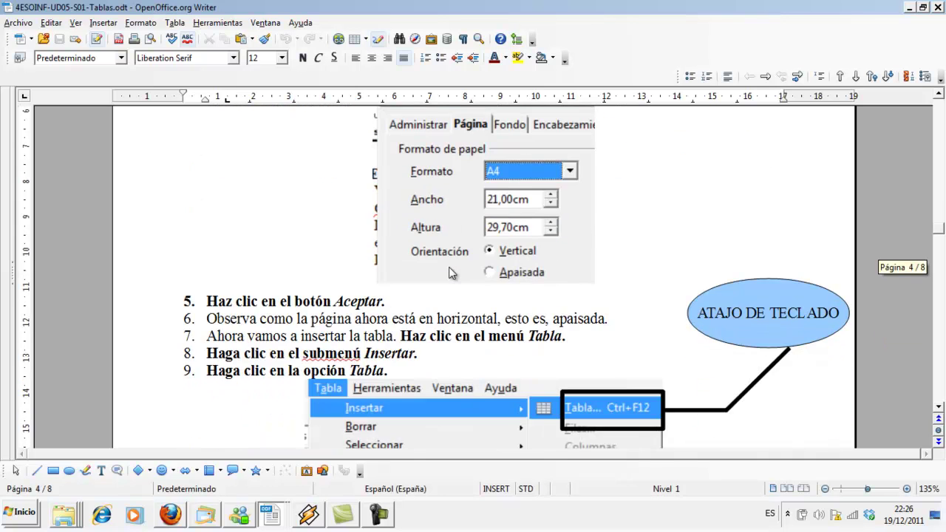
scroll(449, 272, "up", 2)
scroll(448, 272, "up", 1)
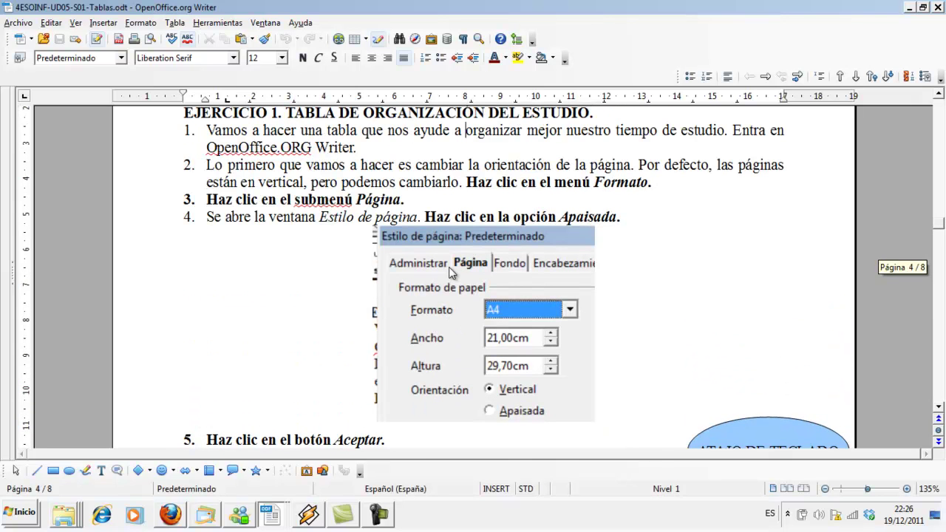
scroll(448, 272, "down", 1)
scroll(449, 272, "down", 2)
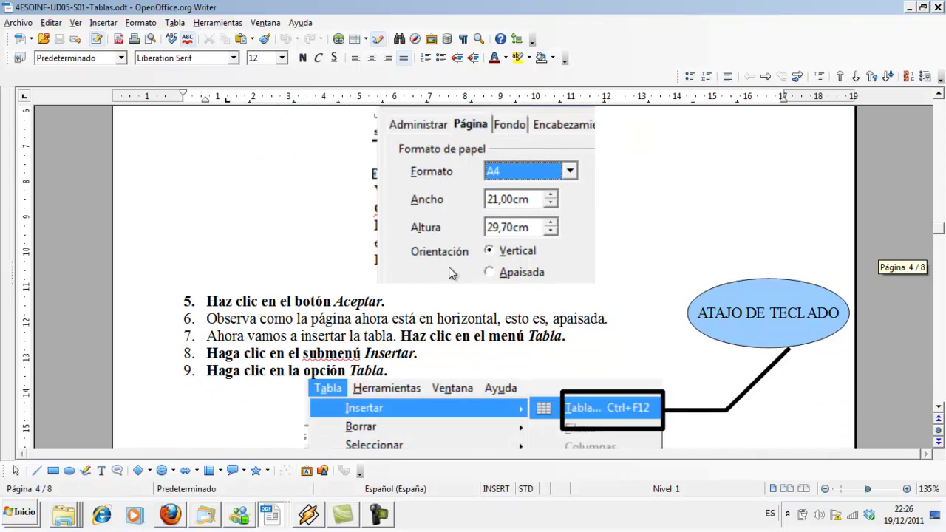
scroll(448, 272, "down", 1)
left_click(271, 517)
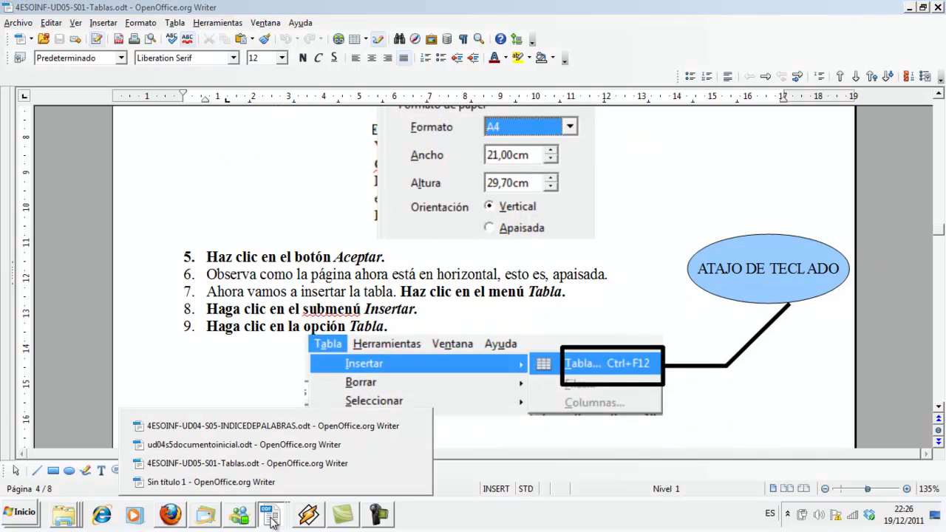
Step: Make the Sin título 1 page landscape (Apaisada), 29,70 cm by 21,00 cm
left_click(281, 482)
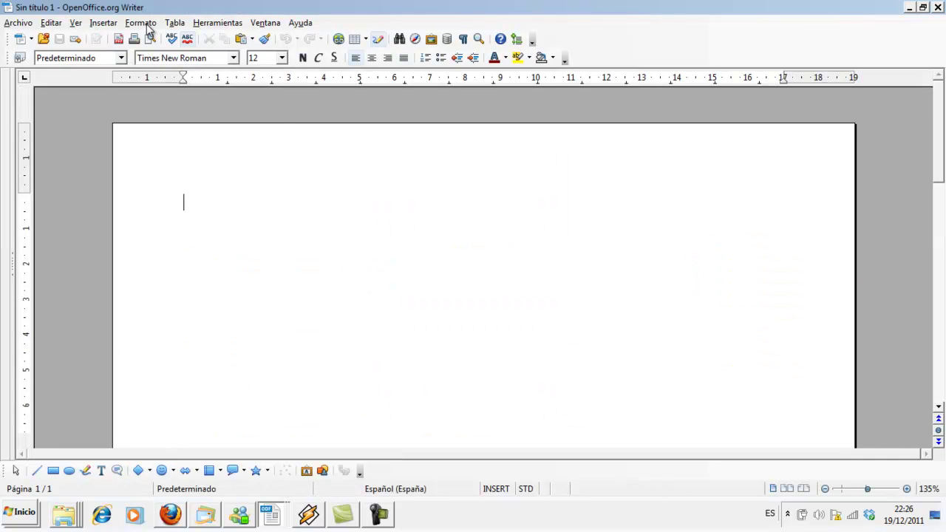
left_click(147, 27)
left_click(167, 103)
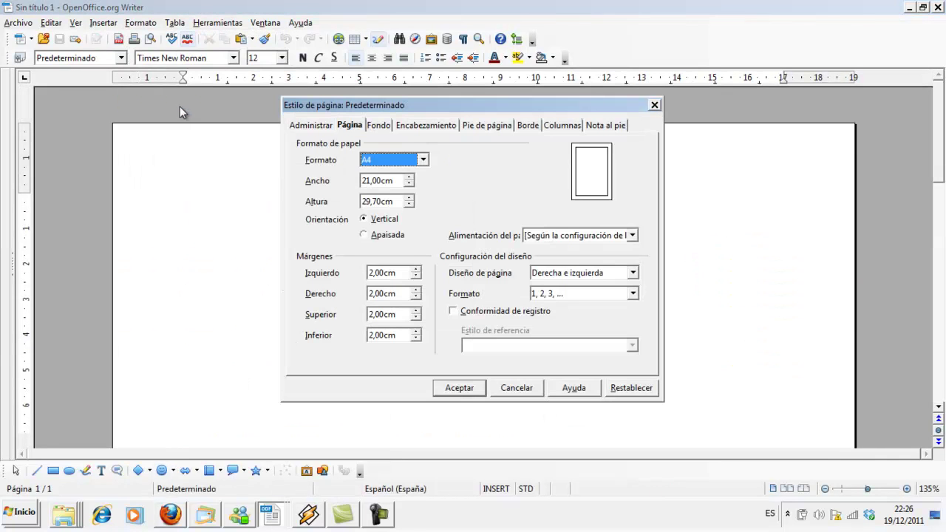
left_click(400, 237)
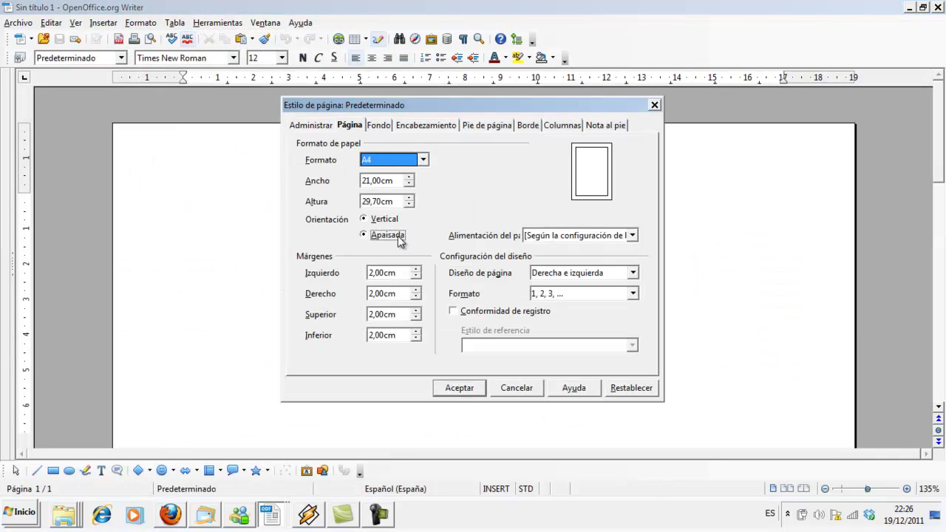
left_click(458, 389)
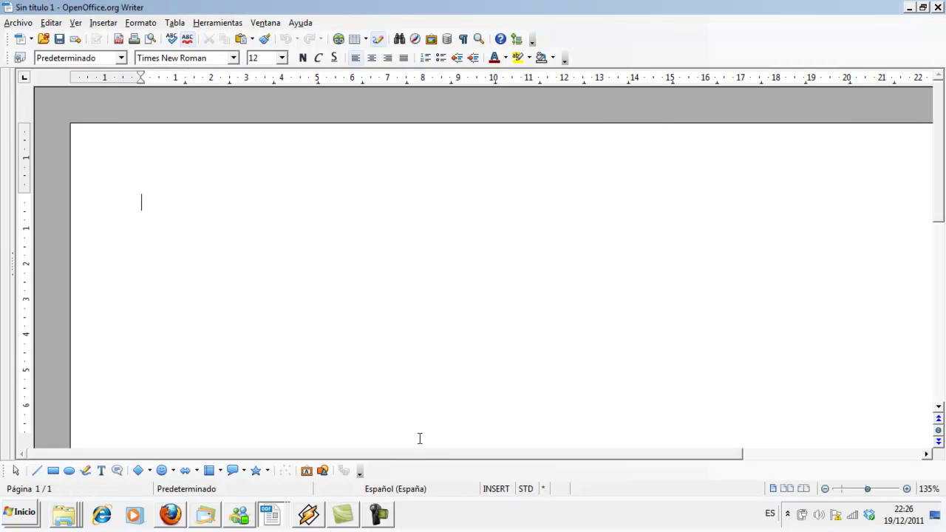
left_click_drag(419, 453, 425, 453)
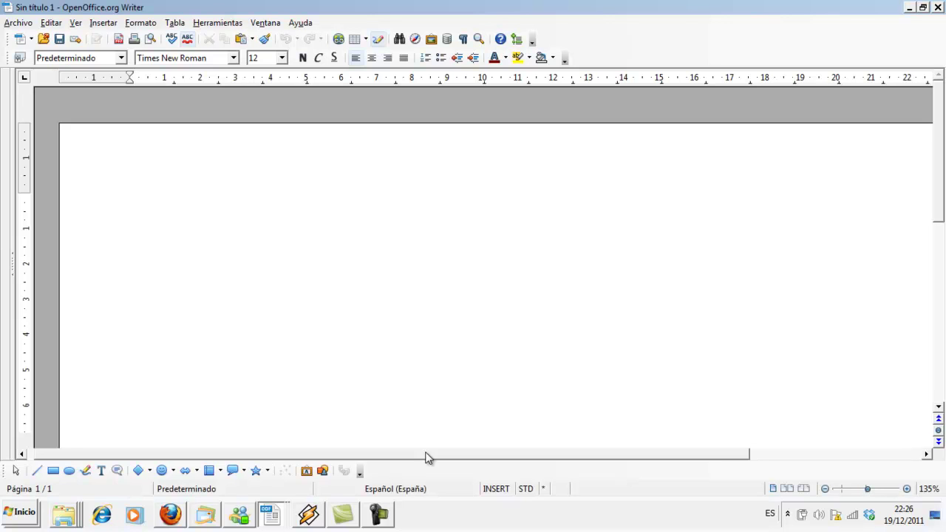
left_click(827, 489)
left_click(827, 489)
left_click(826, 489)
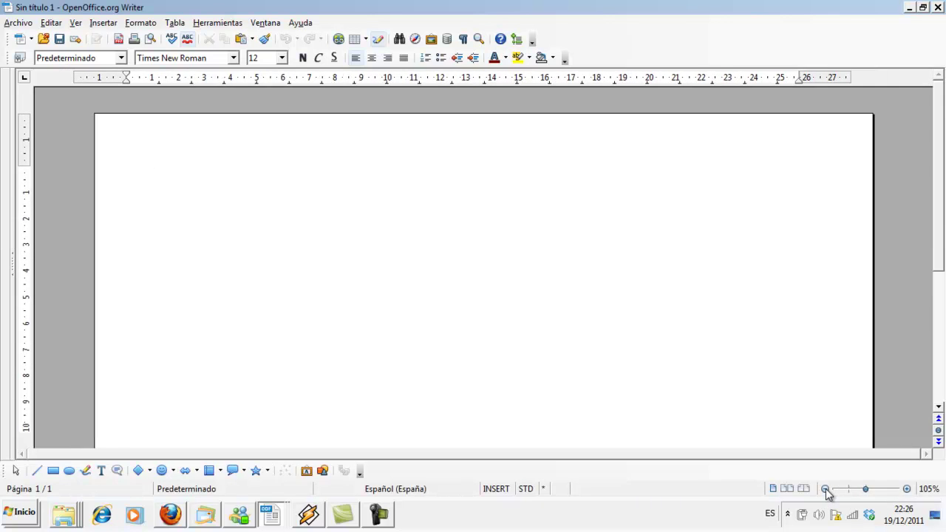
left_click(826, 489)
left_click(826, 489)
left_click(826, 489)
left_click(826, 489)
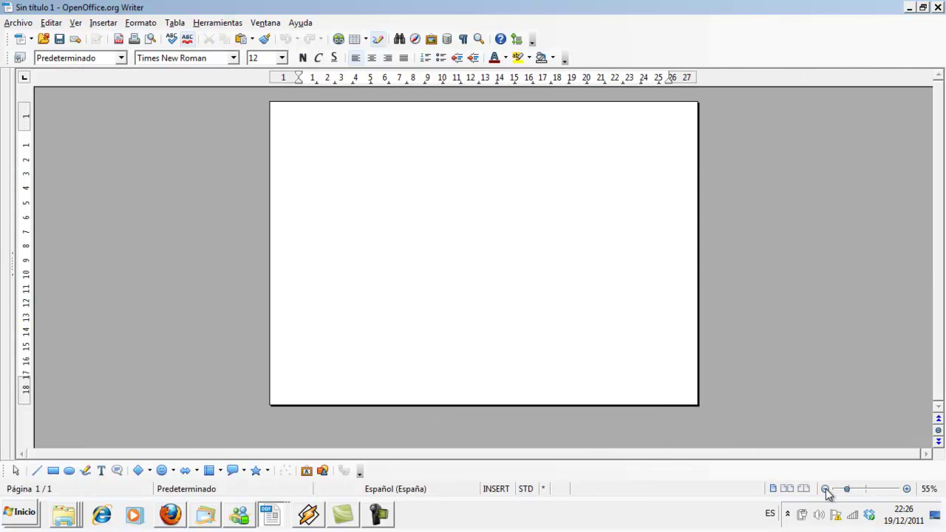
left_click(907, 489)
left_click(907, 489)
left_click(906, 489)
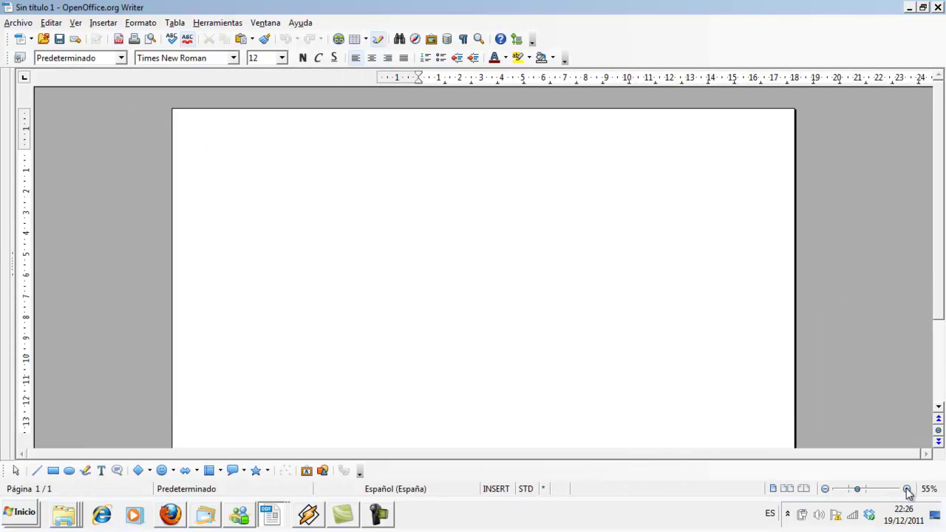
left_click(907, 490)
left_click(907, 490)
left_click(906, 489)
left_click(907, 489)
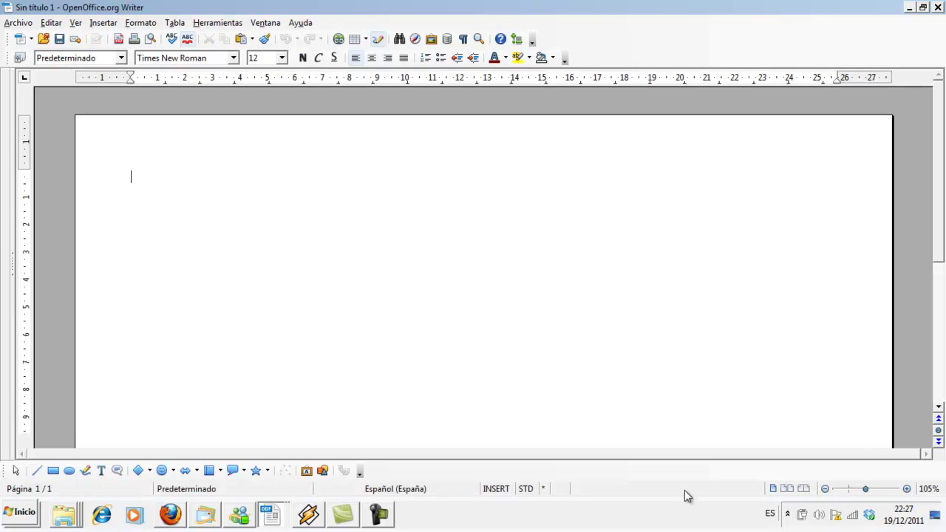
left_click(271, 515)
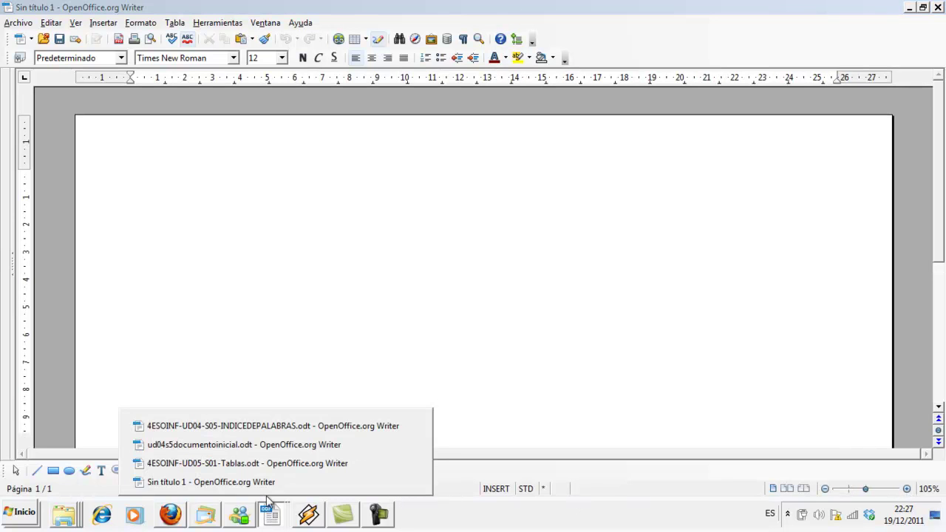
left_click(274, 463)
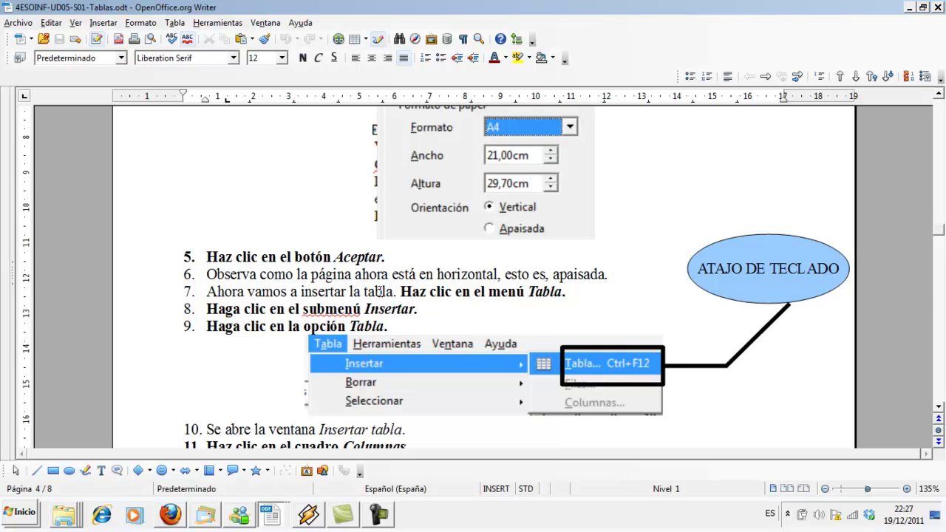
scroll(382, 291, "down", 1)
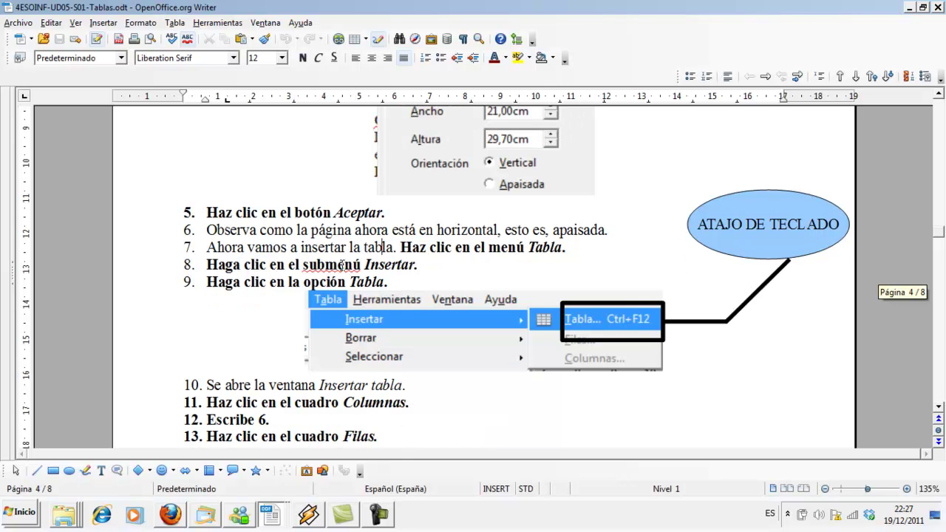
scroll(365, 282, "down", 1)
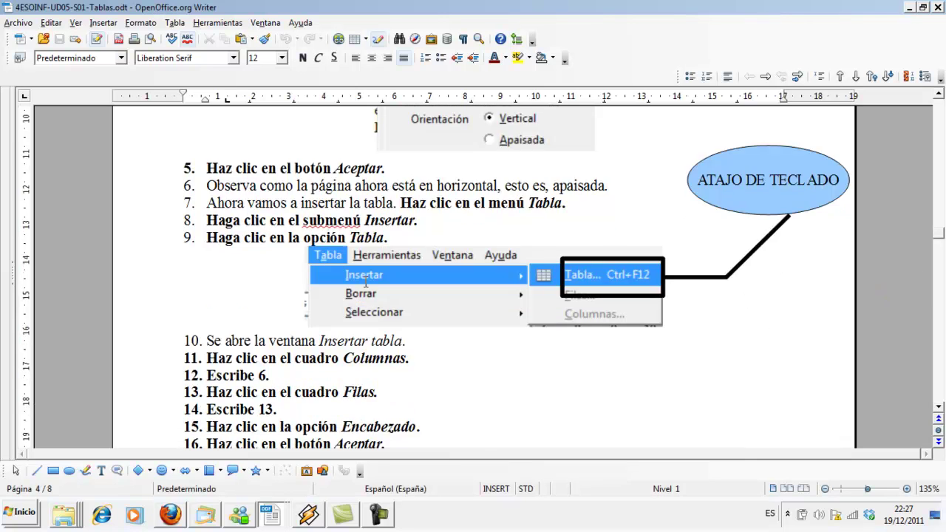
scroll(365, 282, "down", 2)
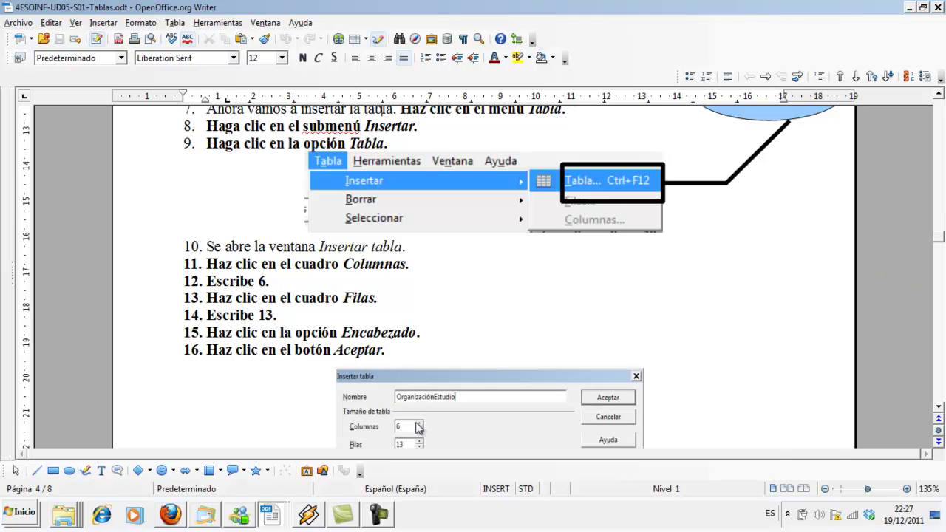
scroll(424, 407, "down", 2)
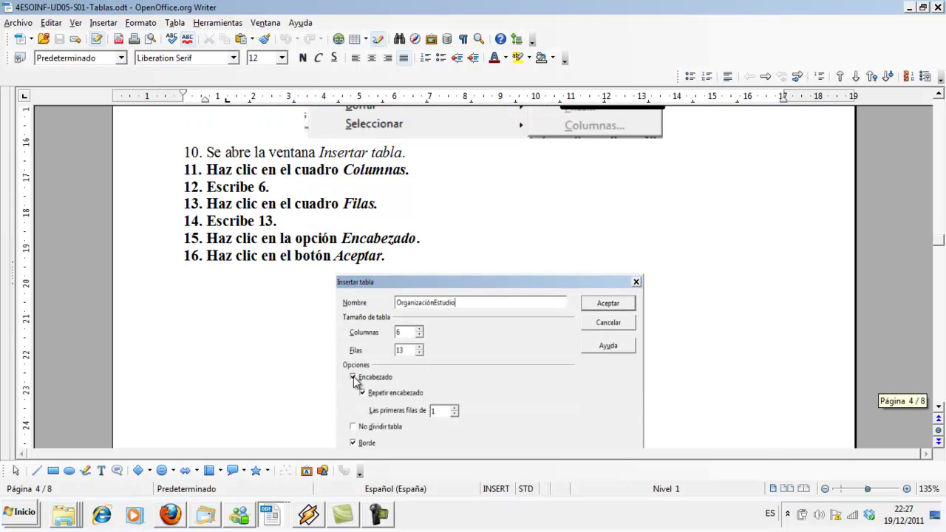
left_click(274, 517)
left_click(272, 482)
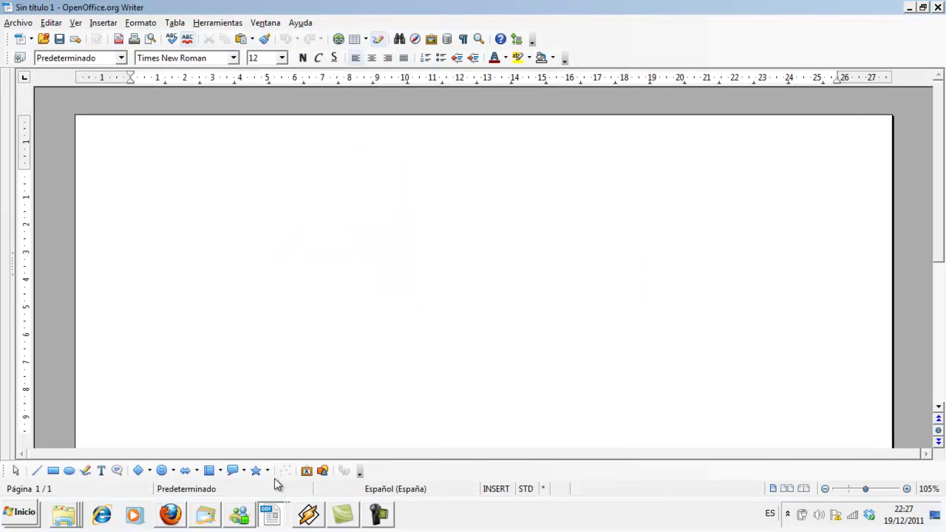
Step: Insert a table named OrganizaciónEstudio with 6 columns, 13 rows and a heading row
left_click(104, 24)
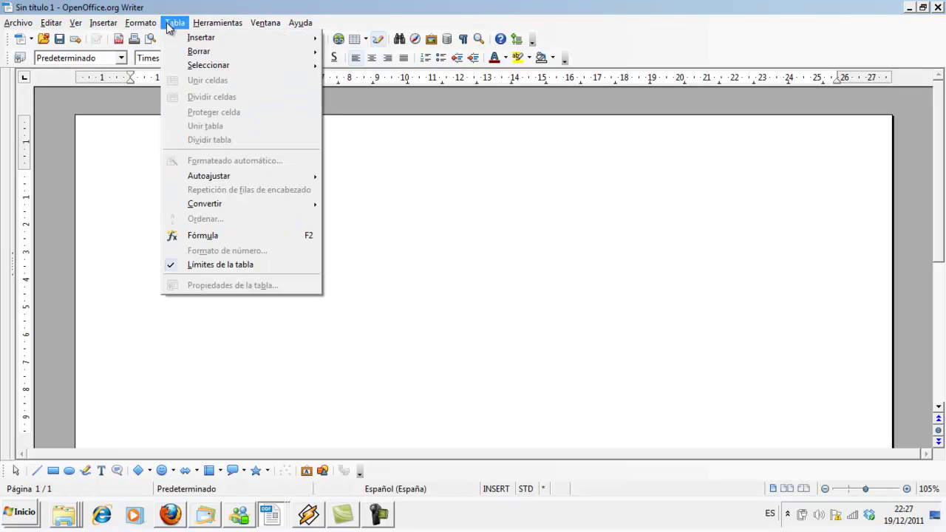
left_click(387, 35)
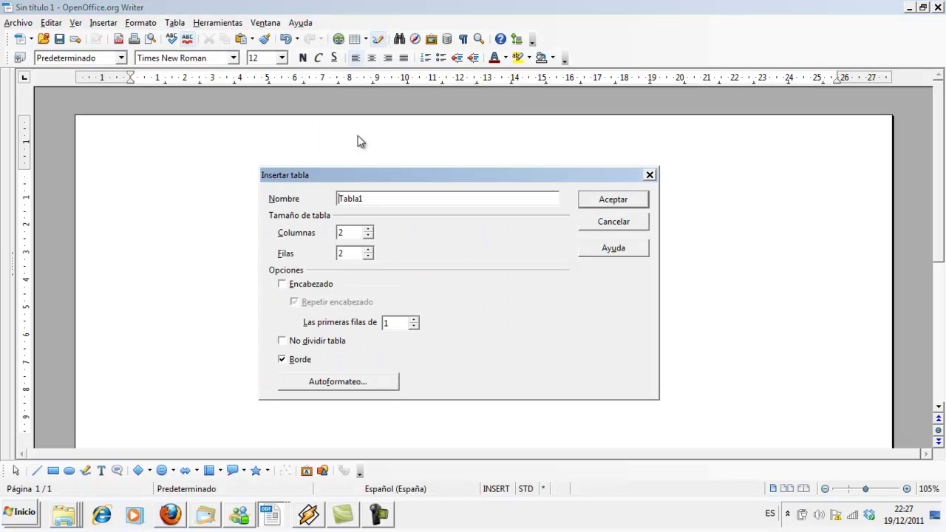
left_click_drag(371, 198, 298, 199)
type("Org")
key("BackSpace")
key("BackSpace")
type("Estudio")
double_click(370, 230)
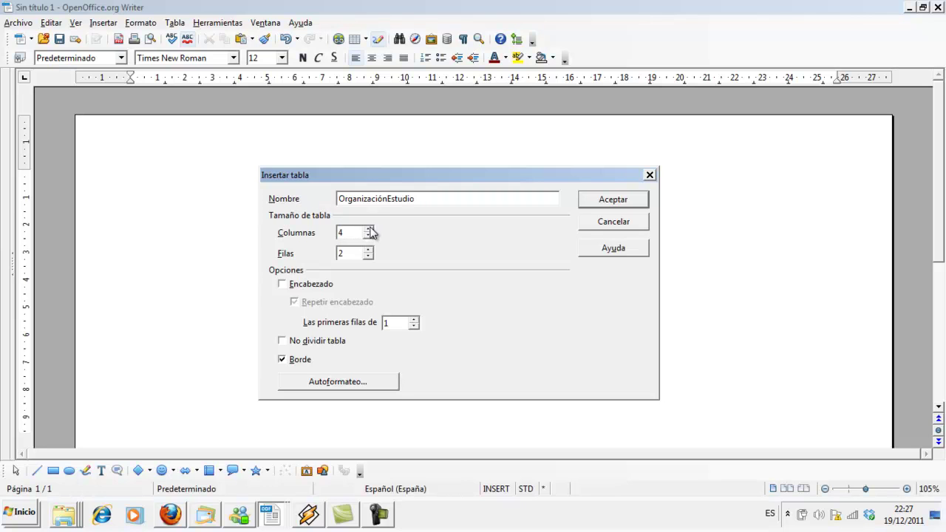
left_click(368, 235)
left_click(368, 250)
left_click(310, 286)
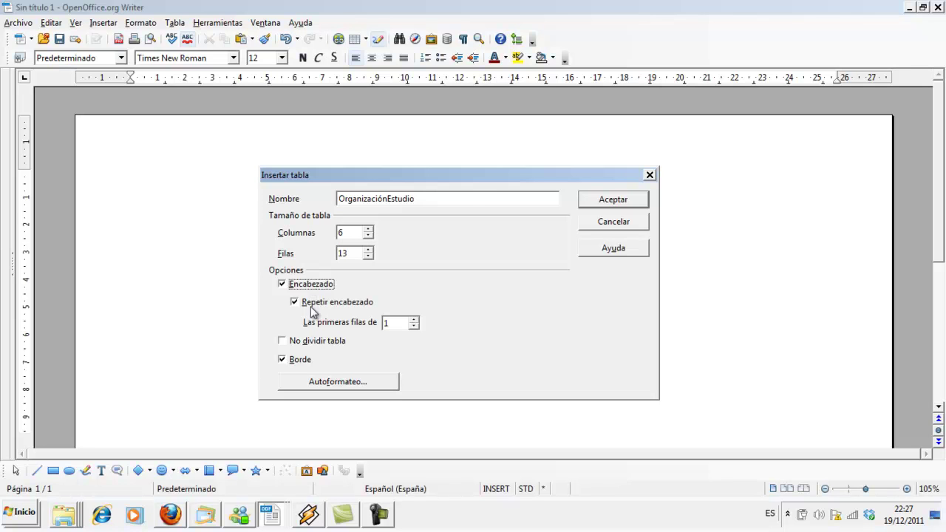
left_click(613, 201)
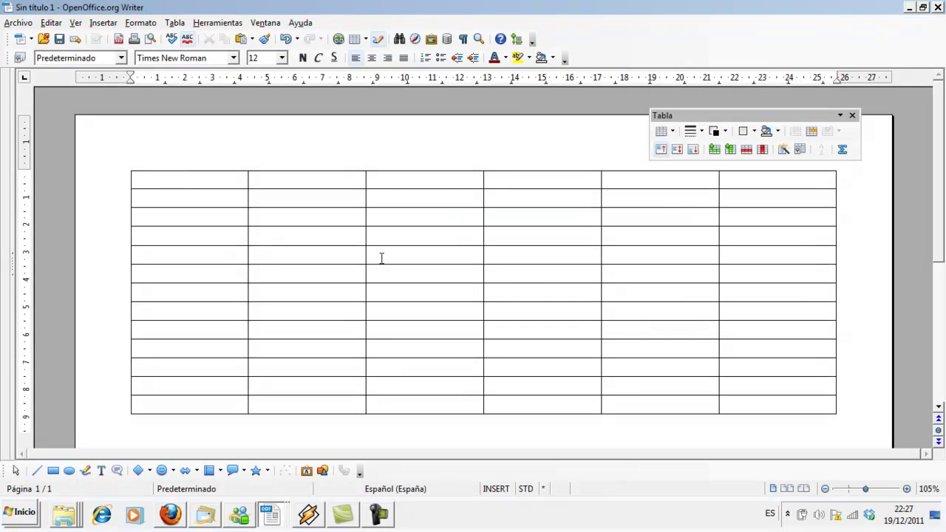
Step: Bring the exercise document forward and scroll to the HORARIO reference timetable
left_click(271, 515)
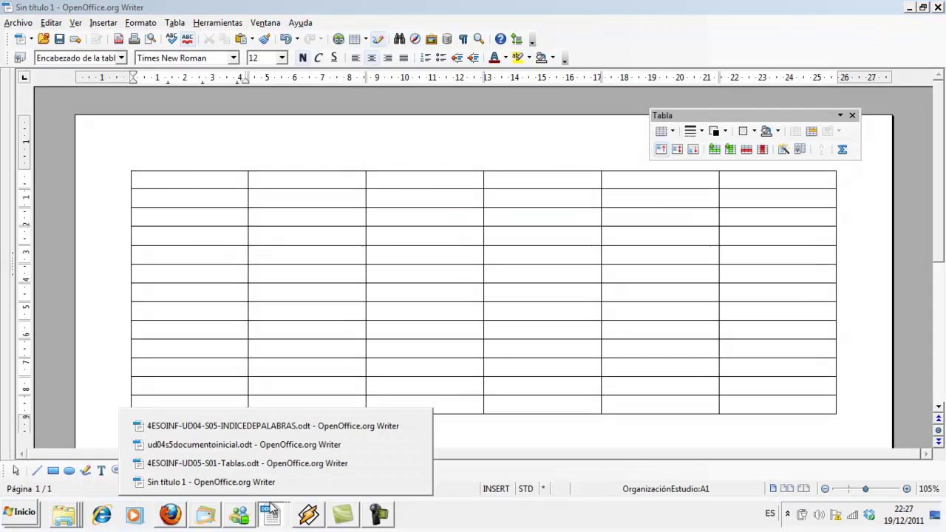
left_click(274, 462)
scroll(377, 341, "down", 5)
scroll(377, 341, "down", 5)
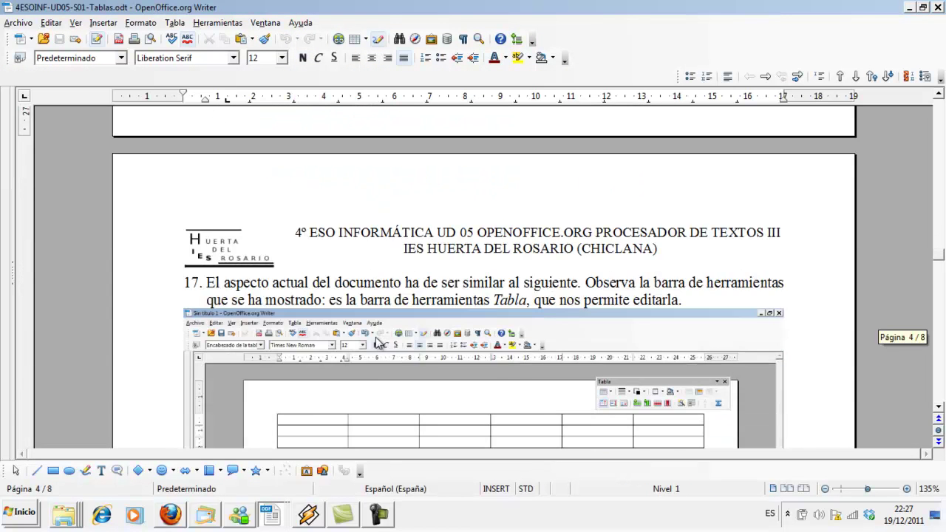
scroll(377, 341, "down", 5)
scroll(399, 310, "down", 3)
scroll(396, 329, "down", 2)
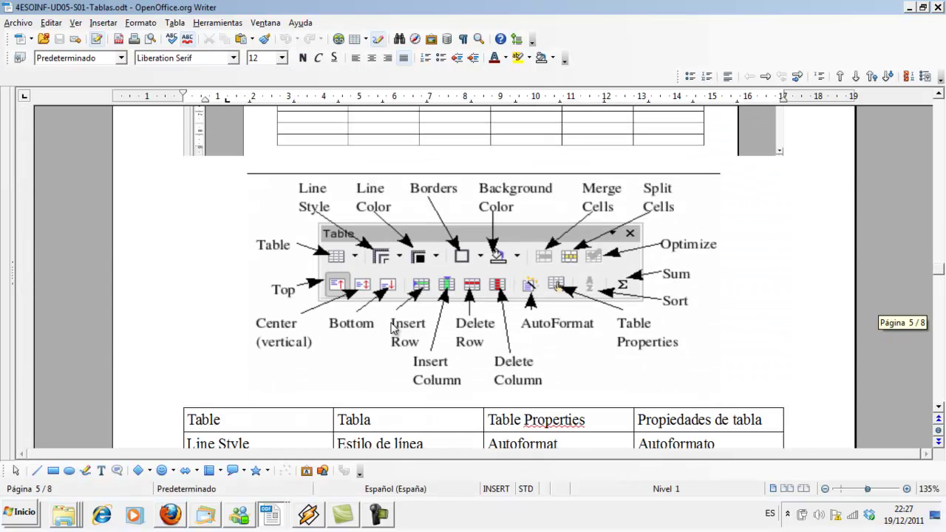
scroll(403, 318, "up", 2)
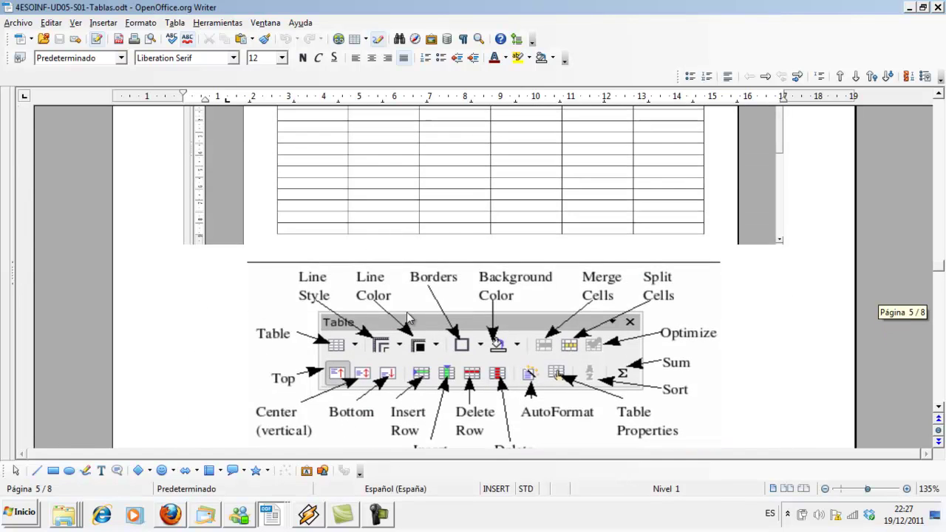
scroll(403, 317, "up", 2)
scroll(407, 375, "down", 2)
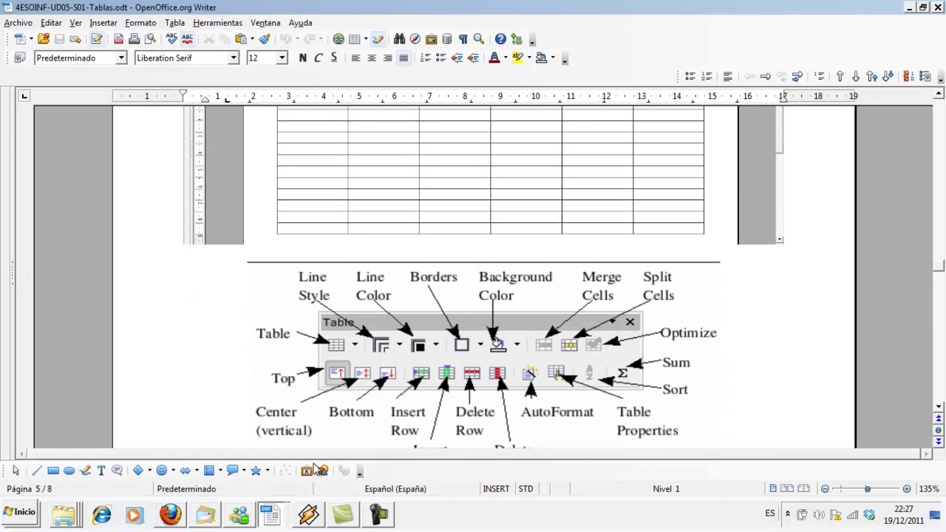
Step: Place the cursor in cell B1 of the empty table, then return to the exercise's page 6 timetable
left_click(281, 480)
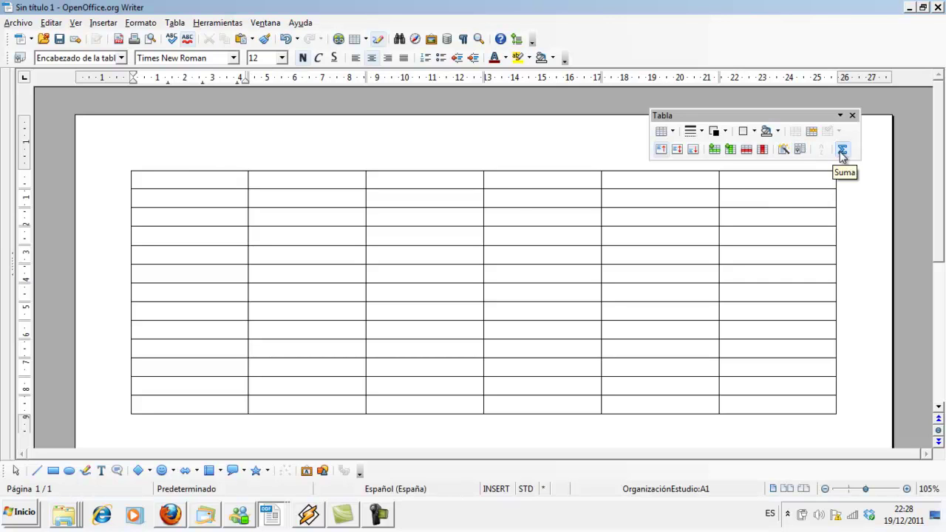
left_click(330, 178)
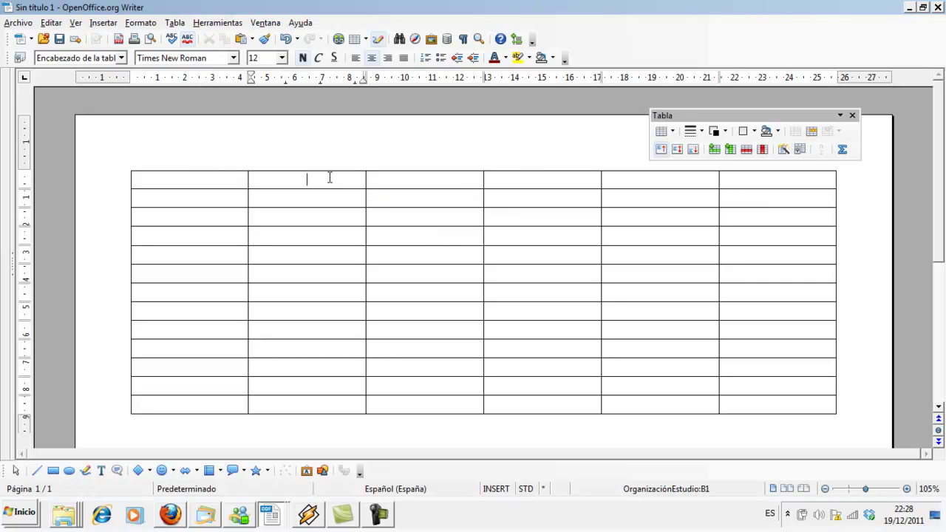
left_click(280, 470)
scroll(367, 346, "down", 3)
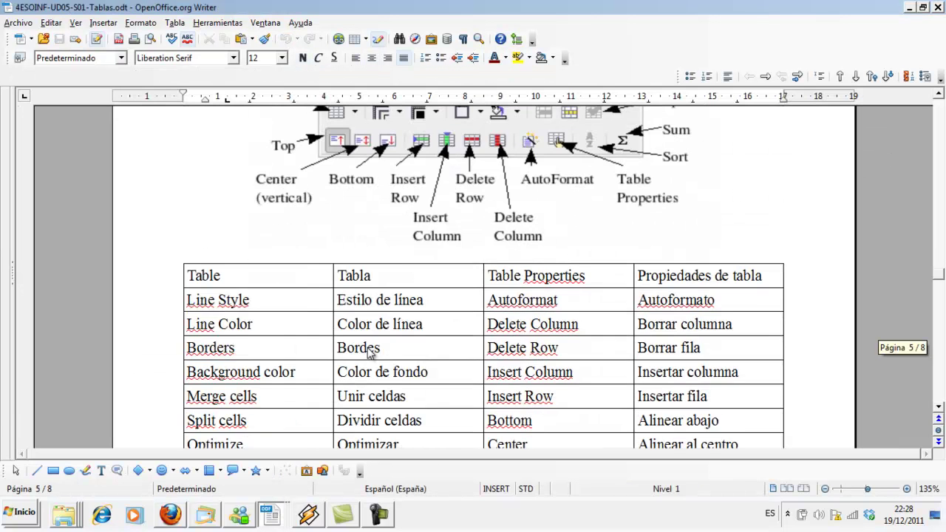
scroll(367, 346, "down", 5)
scroll(367, 346, "down", 5)
scroll(367, 346, "down", 4)
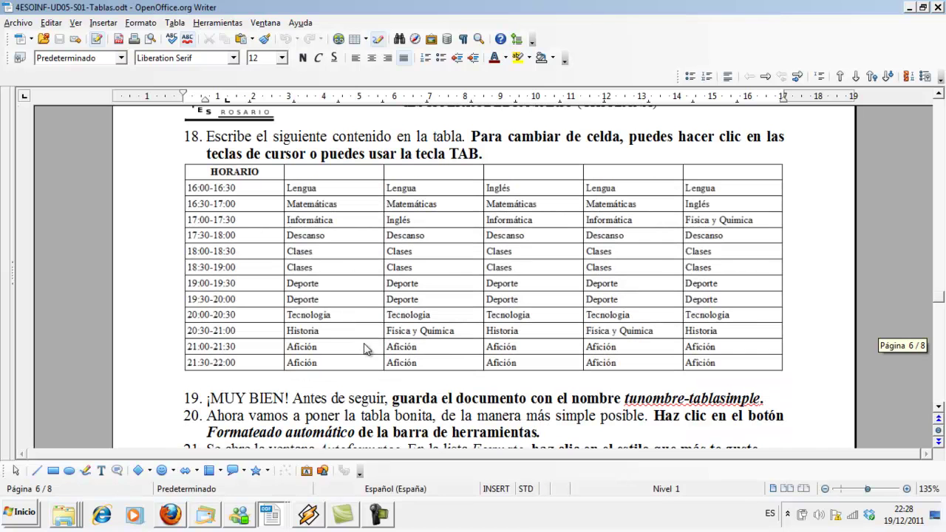
Step: Restore both windows, placing the exercise below and shrinking the table document above it
double_click(494, 10)
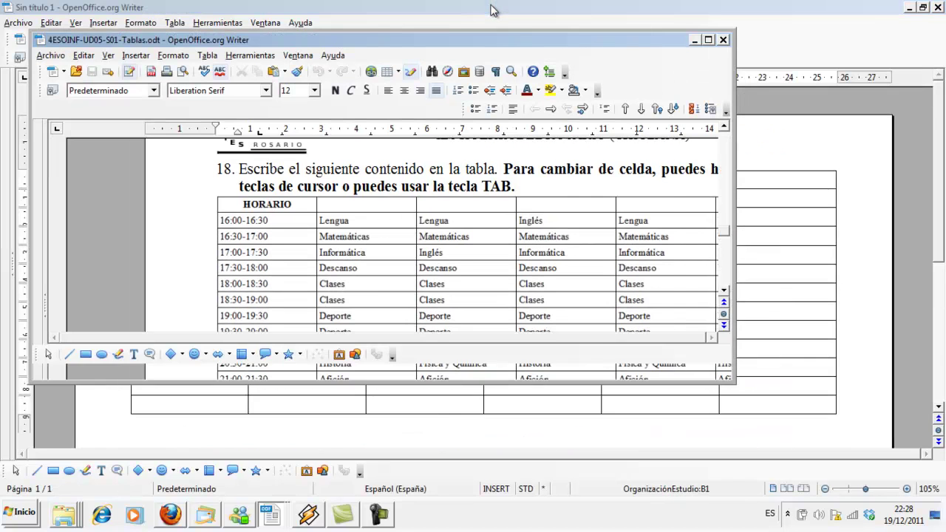
mouse_move(494, 9)
left_mouse_down()
mouse_move(493, 154)
mouse_move(444, 281)
left_mouse_up()
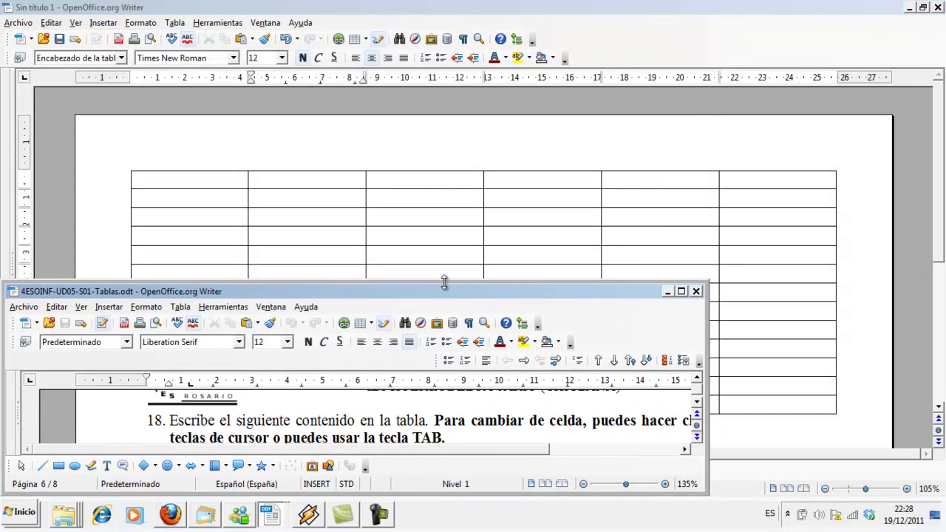
scroll(355, 421, "up", 2)
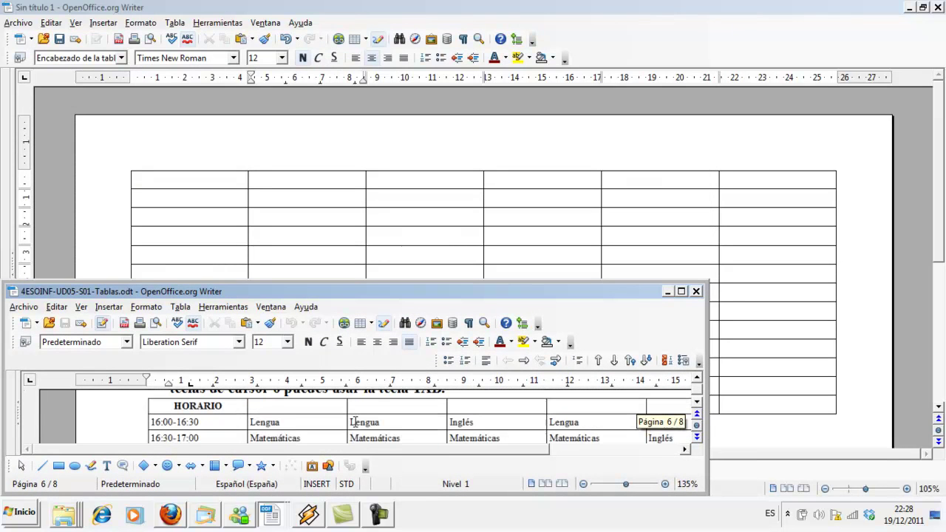
double_click(530, 12)
left_click_drag(426, 99, 348, 20)
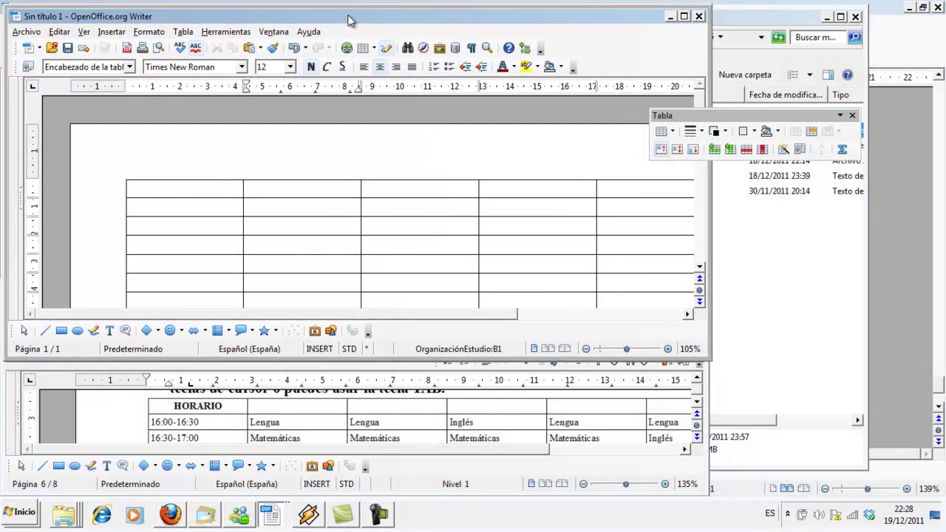
left_click_drag(712, 360, 760, 275)
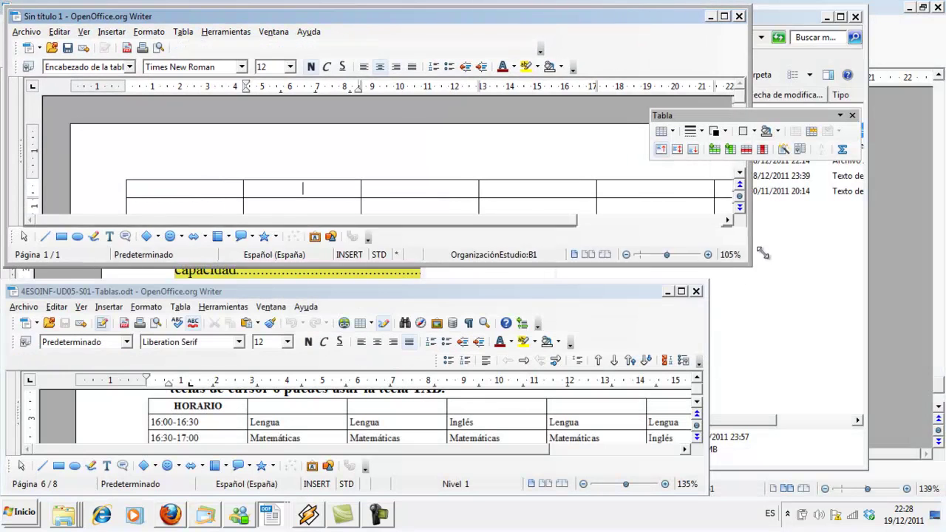
Step: Type HORARIO in A1 and the first slots from 16:00-16:30 to 17:30-18:00 down column A
left_click(197, 185)
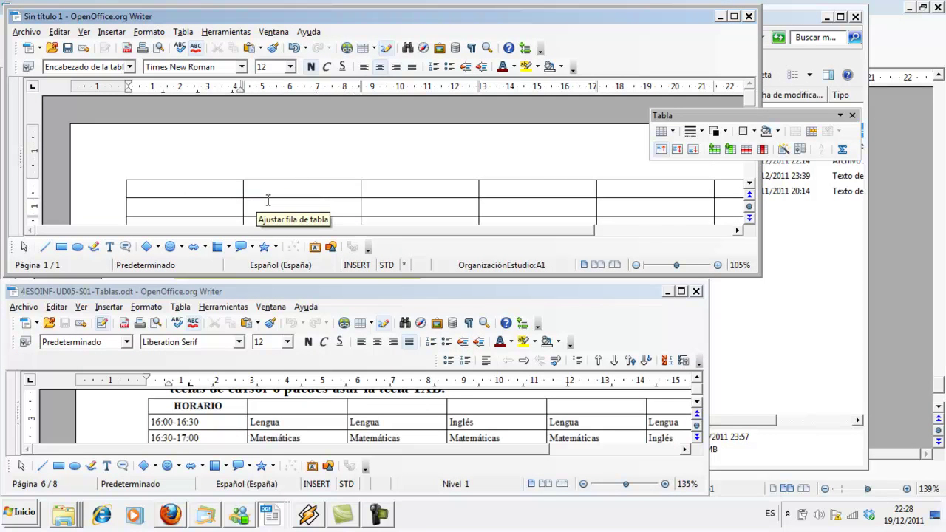
type("HORARIO")
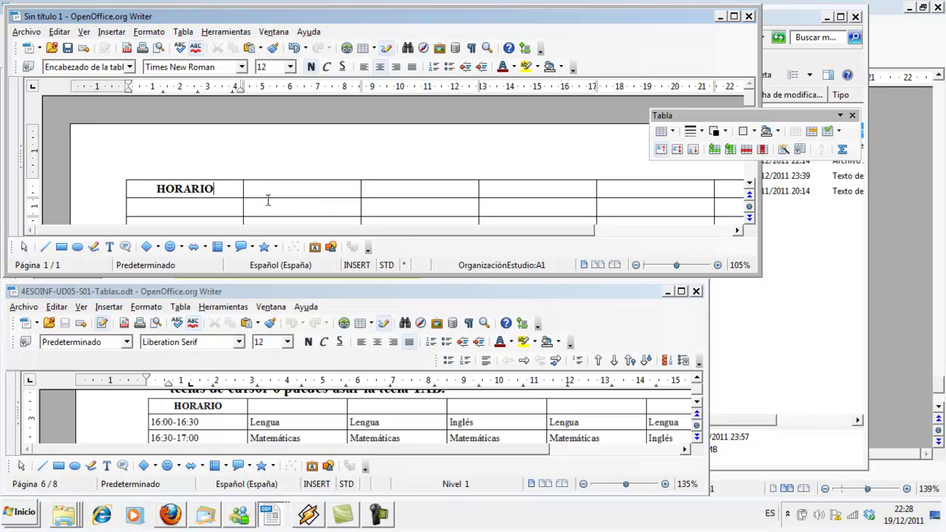
type("16:00-16:300")
key("BackSpace")
key("Down")
type("16:30-17")
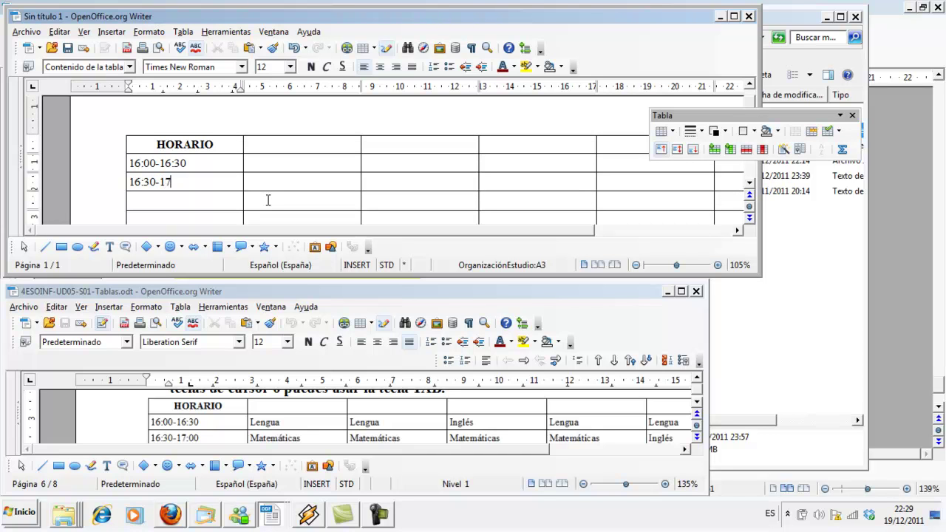
type(":00")
key("Down")
type("17:3")
type("00-17:30")
key("Down")
type("17:3018:00")
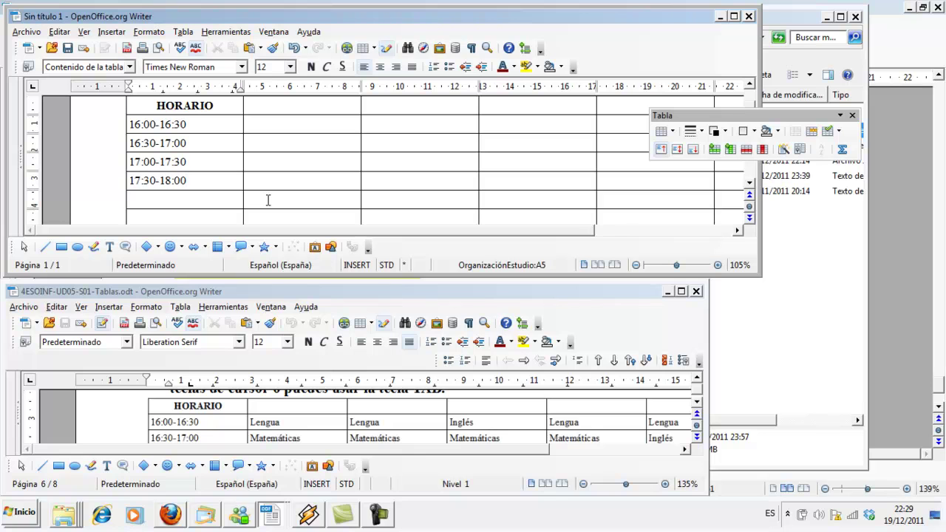
type("18:00")
type("18")
type(":30")
Step: Continue column A with slots 18:30-19:00 through 21:30-22:00, completing the 20:30-21:00 cell
key("Down")
type("18:30-19:00")
key("Down")
type("19:00-19:3019:30-20:00")
key("Down")
type("20:00-20:30")
key("Down")
type("20")
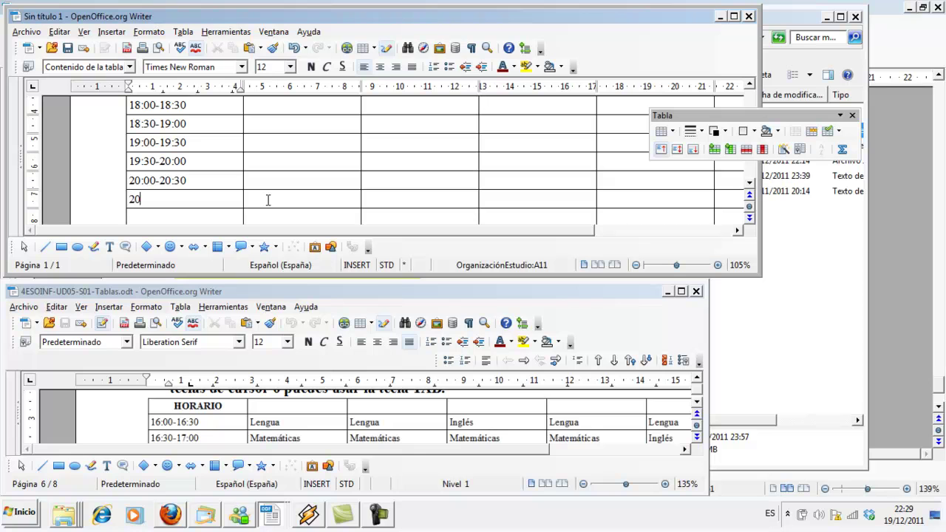
type(":")
type("30")
type("-21")
key("Up")
type(":00")
key("Down")
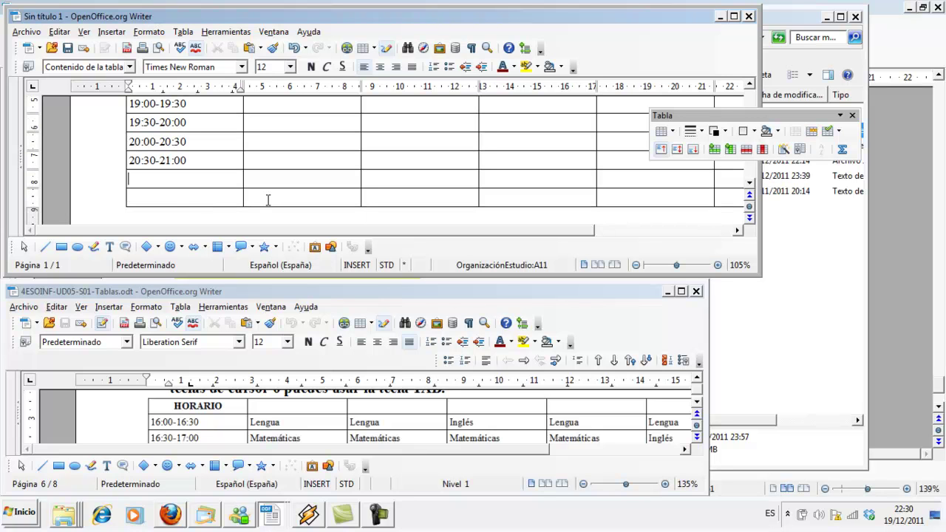
type("21")
type(":00-")
type("21")
type(":")
type("30")
type("21")
type("30")
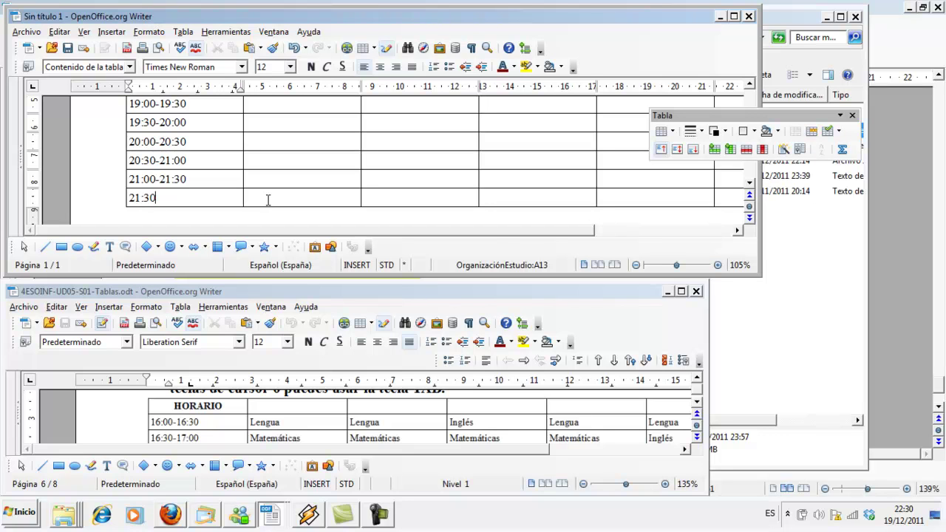
type("-22:00")
Step: Fill the 16:00-16:30 row with Lengua, Lengua, Inglés, Lengua, Lengua
left_click(267, 174)
scroll(266, 175, "up", 5)
left_click(268, 173)
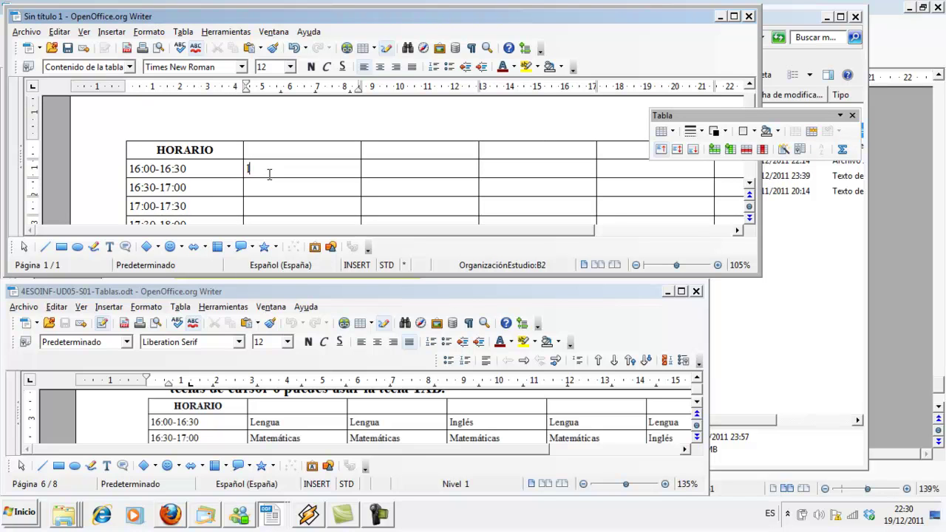
type("Lengua")
type("Leng")
key("Return")
key("Tab")
type("Inglés")
key("Tab")
type("Len")
key("Return")
key("Tab")
type("Leng")
key("Return")
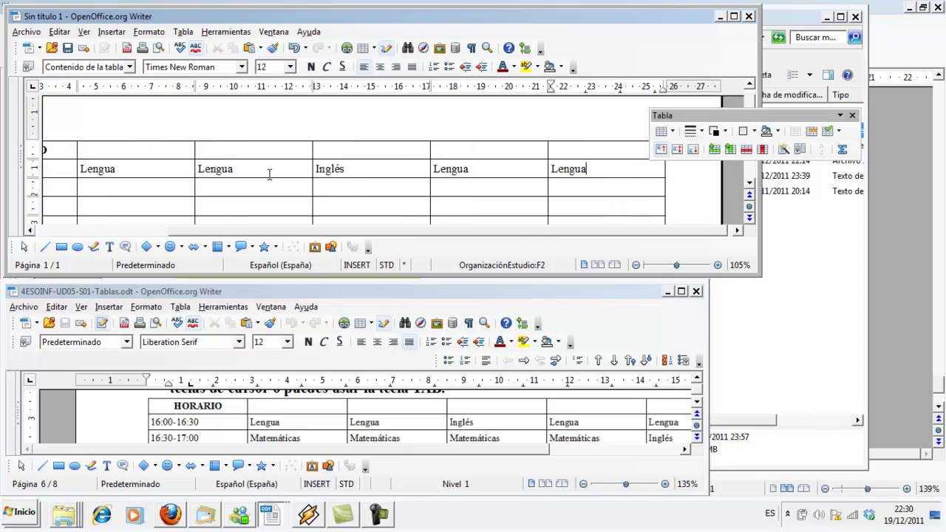
key("Tab")
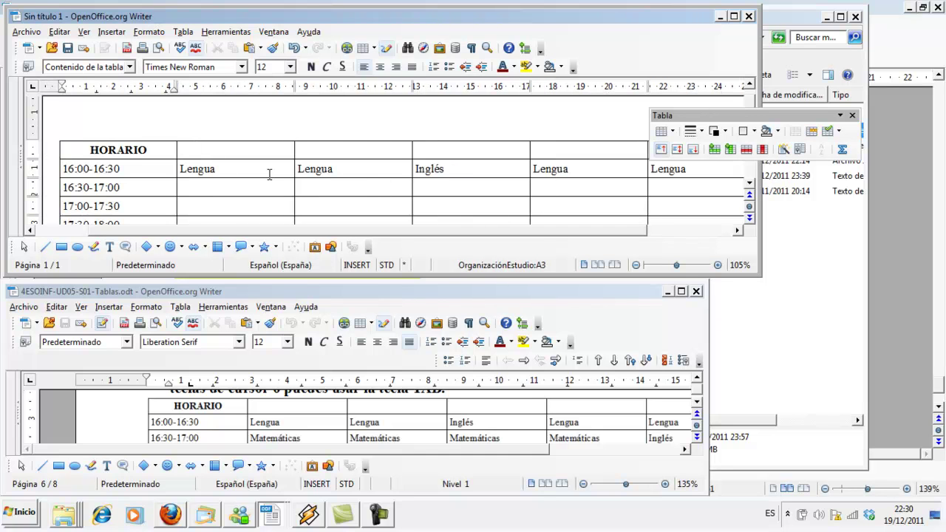
Step: Widen the table window and fill the 16:30-17:00 row with Matemáticas ×4 and Inglés
left_click_drag(762, 164, 924, 170)
left_click(293, 185)
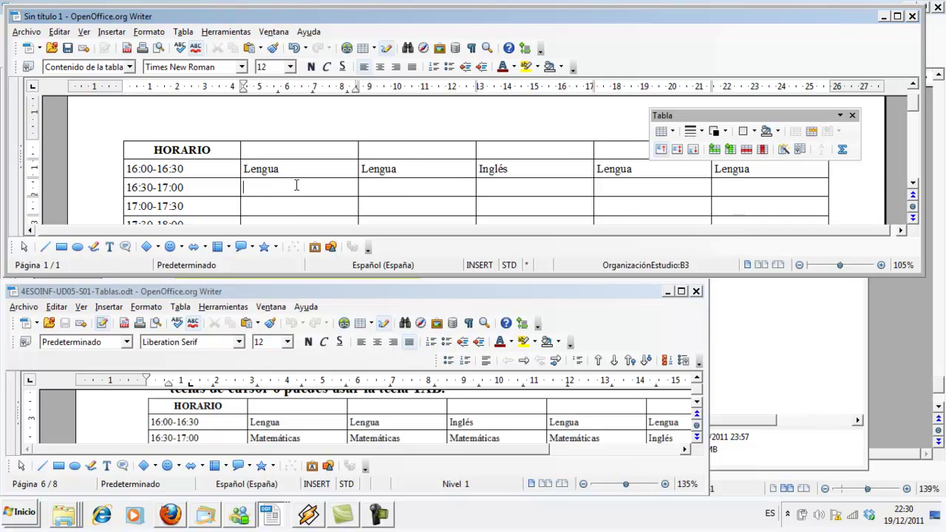
type("Matemáticas")
key("Tab")
type("Matemáticas")
key("Tab")
type("Matemáticas")
key("Tab")
type("Matemáticas")
key("Tab")
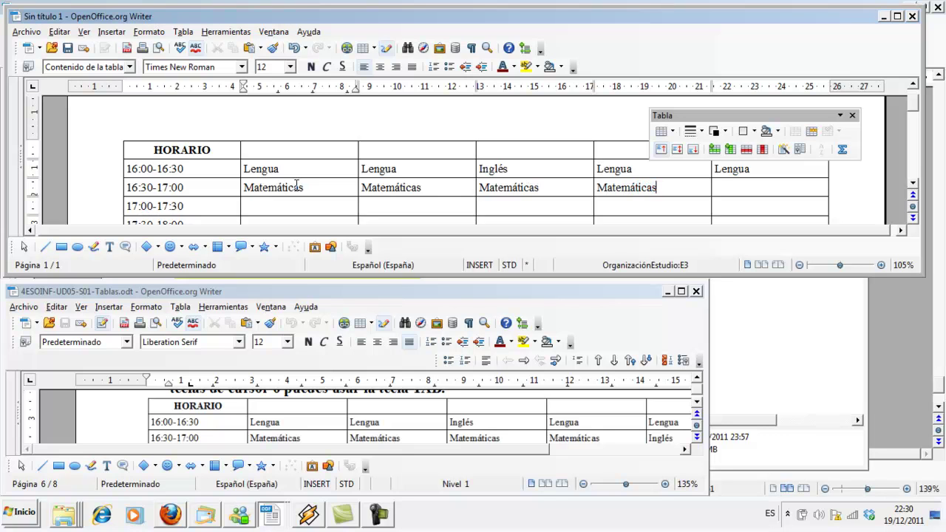
type("Inglés")
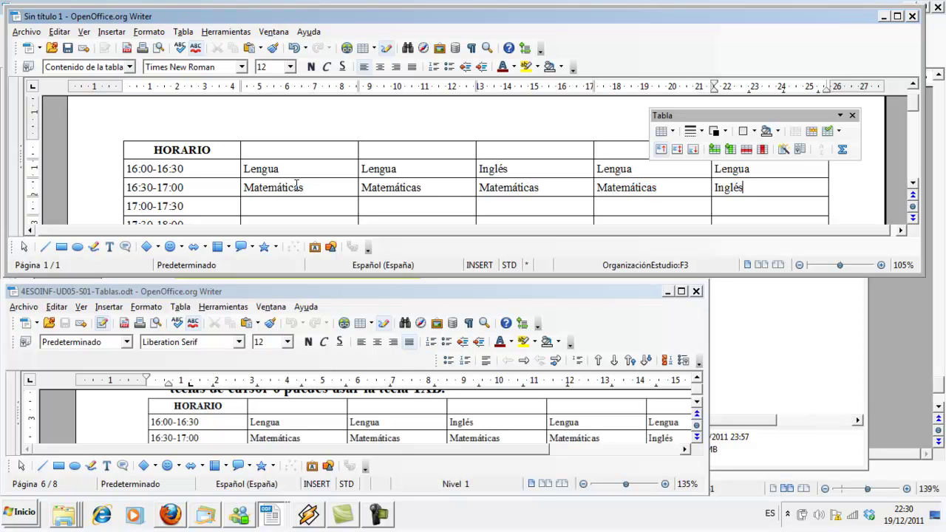
Step: Fill the 17:00-17:30 row with Informática, Inglés, Informática, Informática, Física y Química
left_click(279, 422)
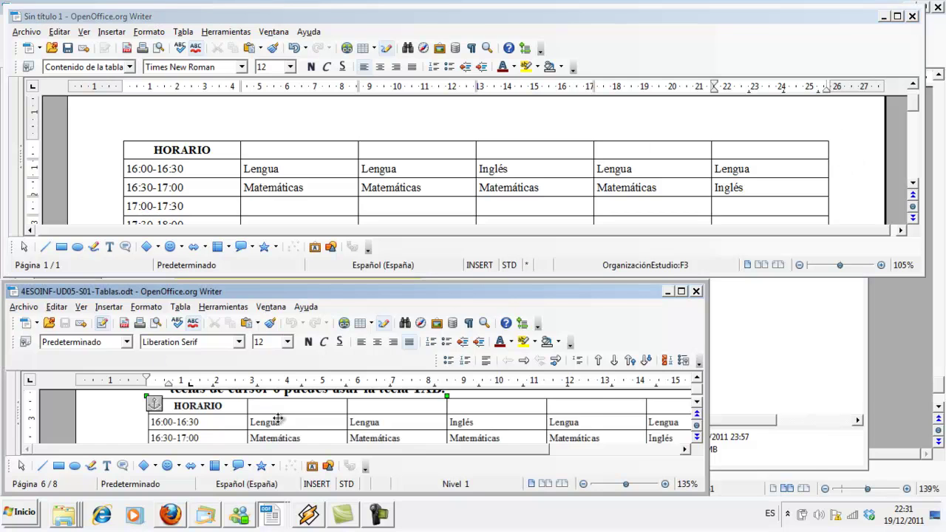
scroll(279, 423, "down", 3)
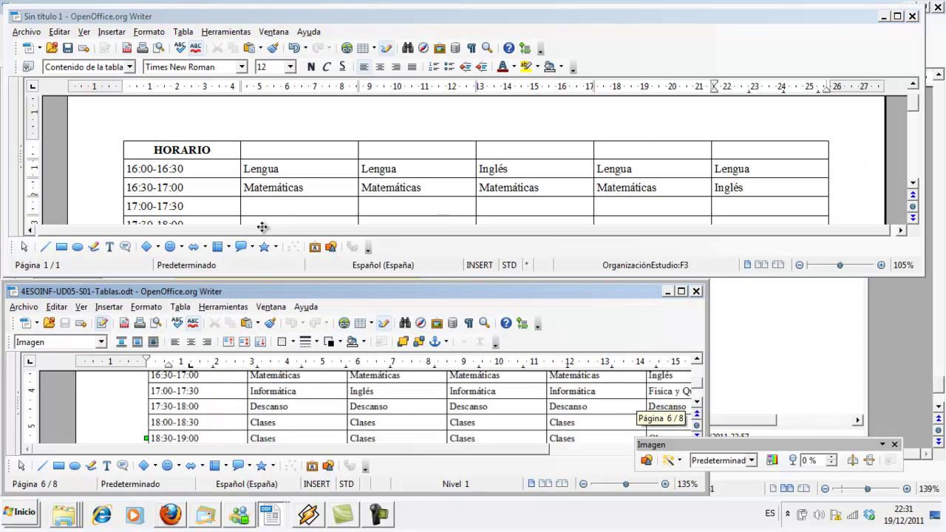
left_click(312, 384)
left_click(270, 205)
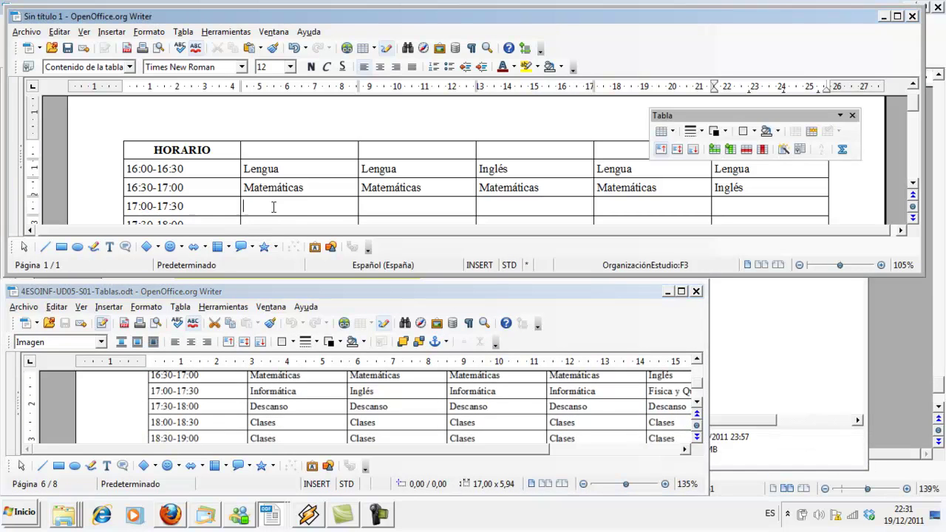
type("Informática")
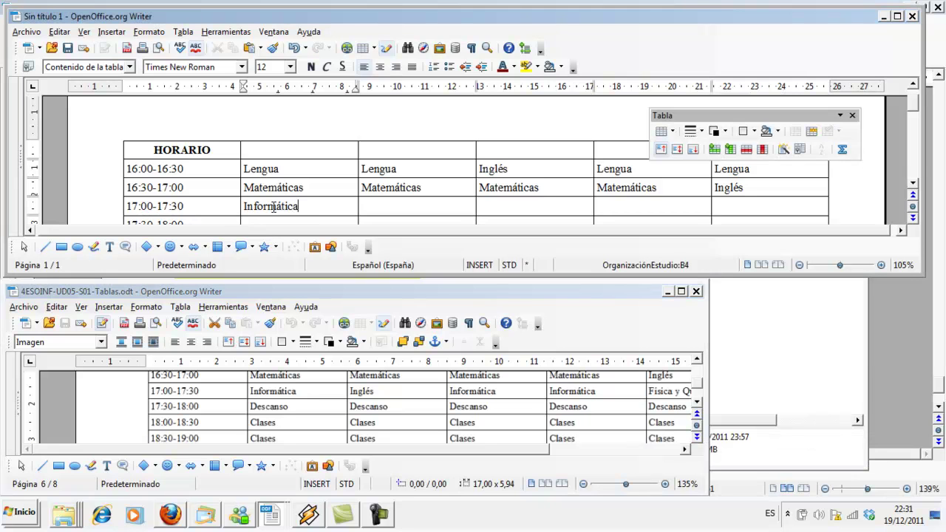
type("Inglés")
key("Tab")
type("Informática")
type("Informática")
type("Física y Química")
Step: Fill the 17:30-18:00 row with Descanso in all five cells and begin 18:00-18:30 with Clases
left_click(255, 205)
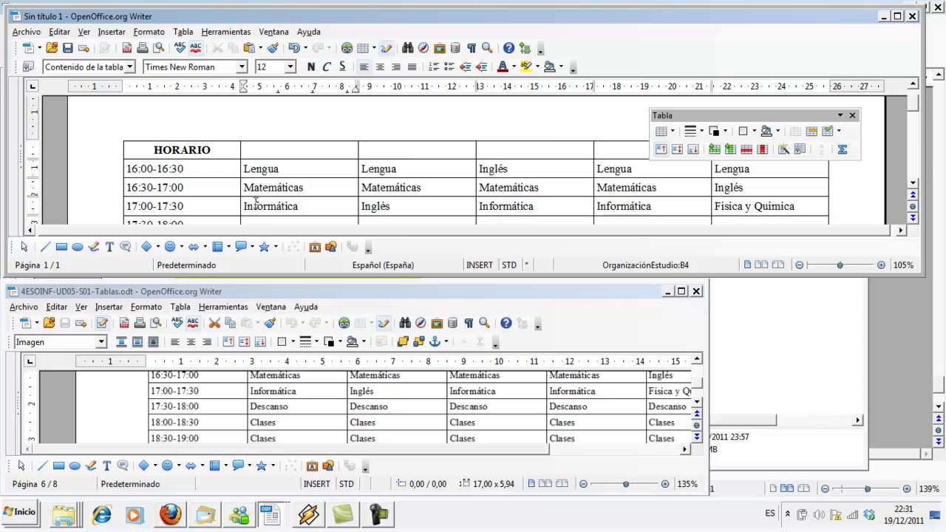
scroll(260, 196, "down", 1)
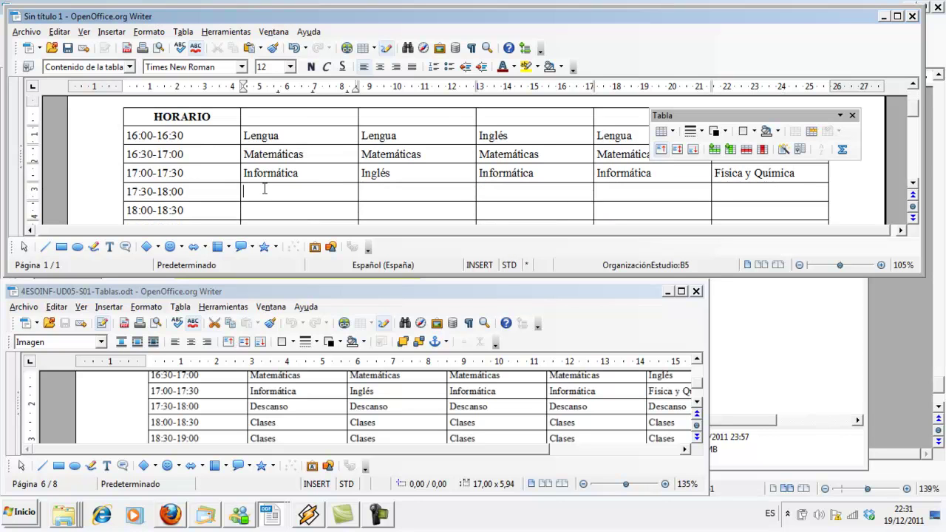
type("Descanso")
key("Tab")
type("Descanso")
key("Tab")
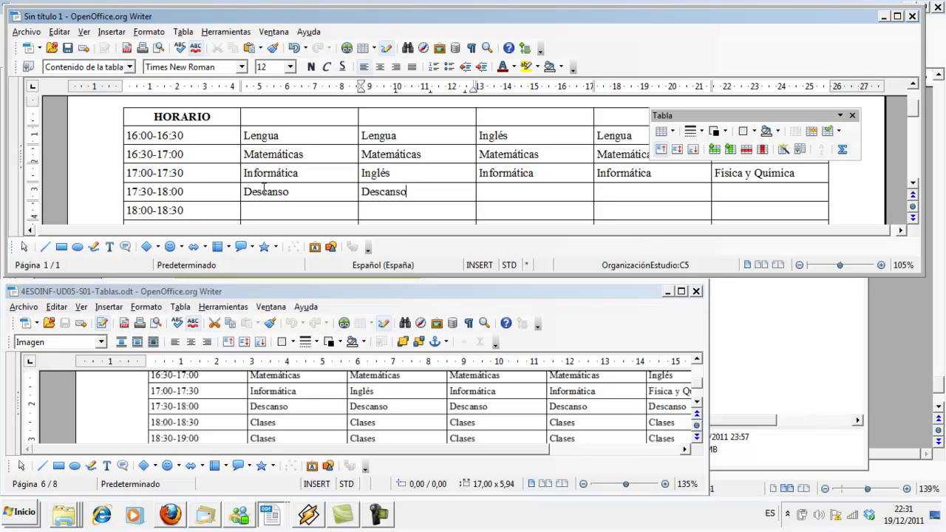
key("Tab")
type("Des")
key("Return")
type("Desc")
key("Return")
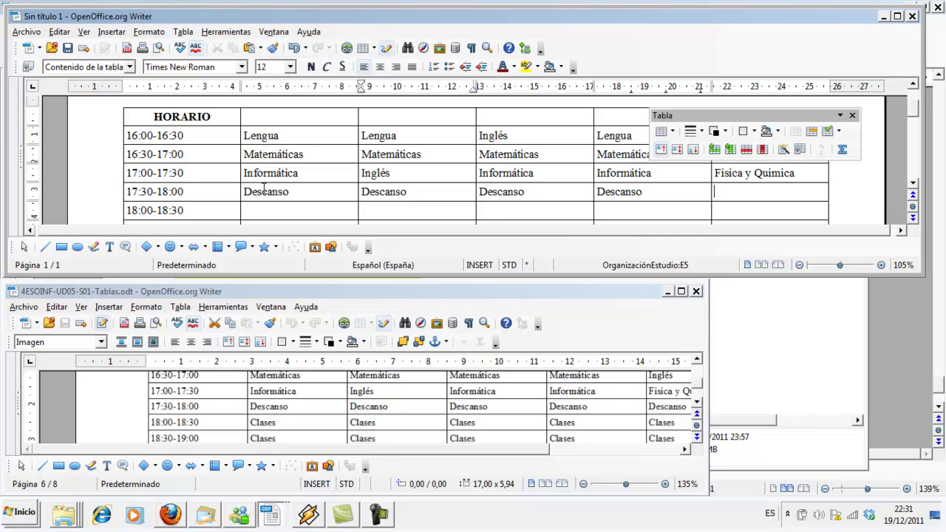
type("Desca")
key("Return")
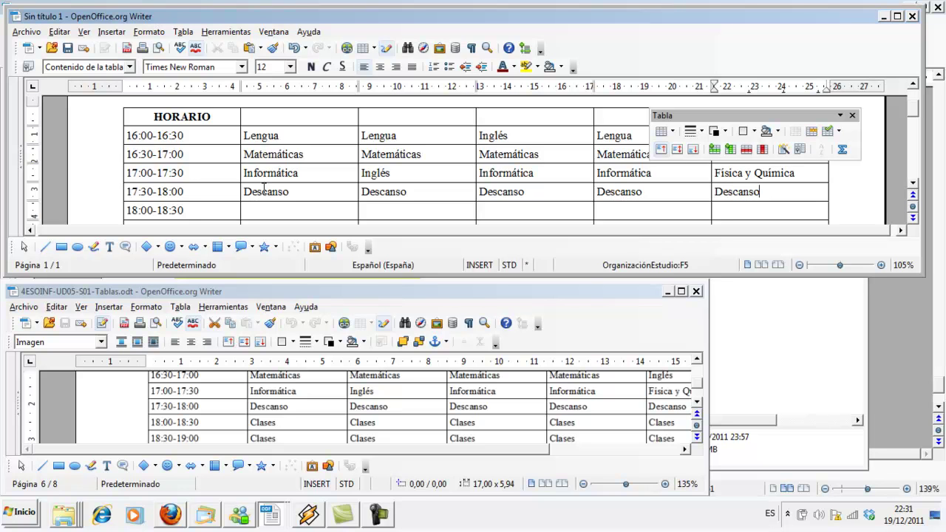
key("Left")
key("Left")
key("Left")
key("Left")
type("Clases")
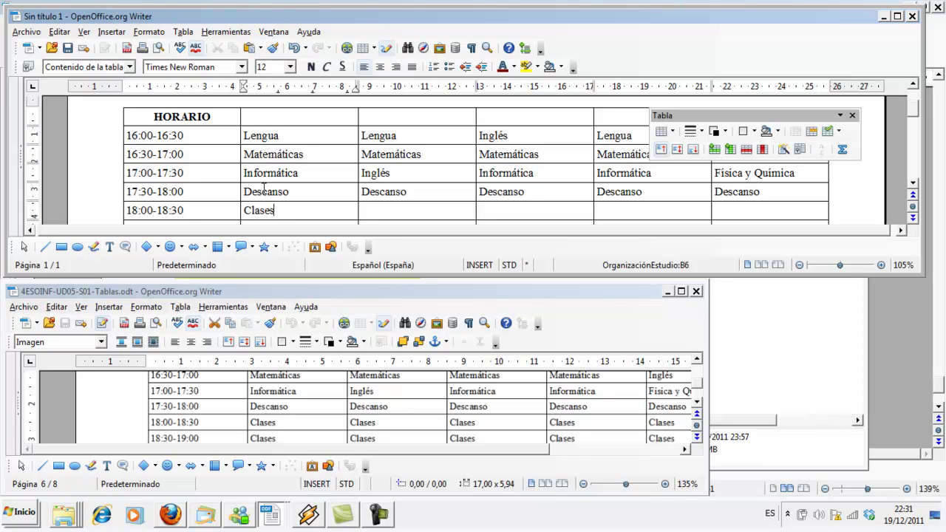
Step: Fill every day cell of the 18:30-19:00 row with Clases
key("shift+Left")
key("shift+Left")
key("shift+Left")
key("shift+Left")
key("shift+Left")
key("shift+Left")
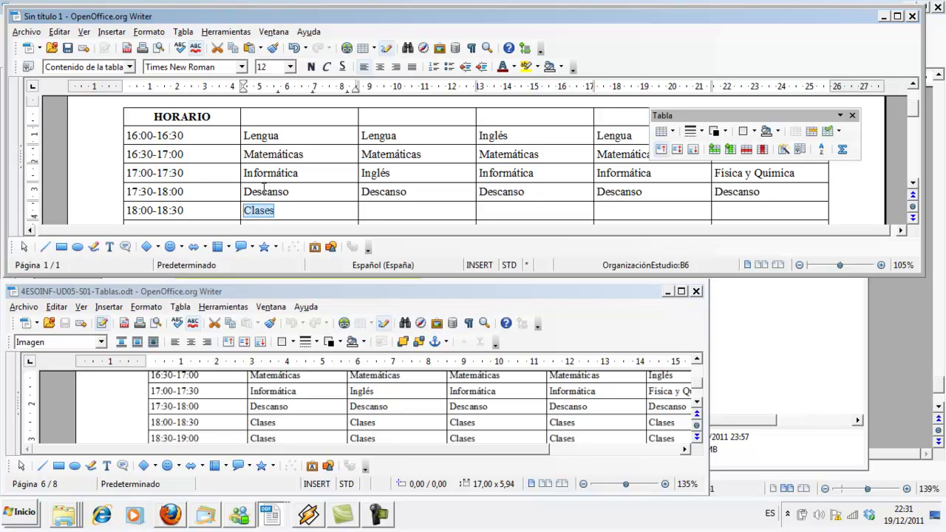
key("ctrl+c")
key("Right")
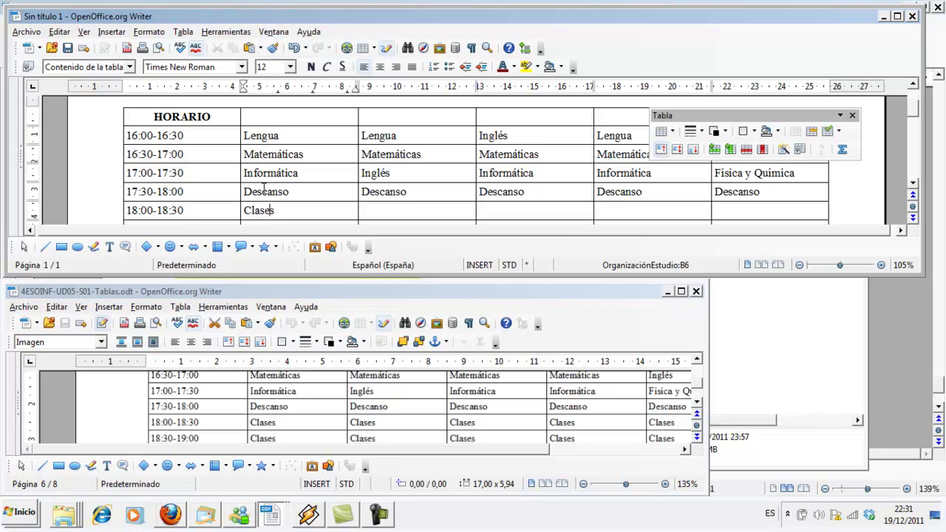
key("ctrl+v")
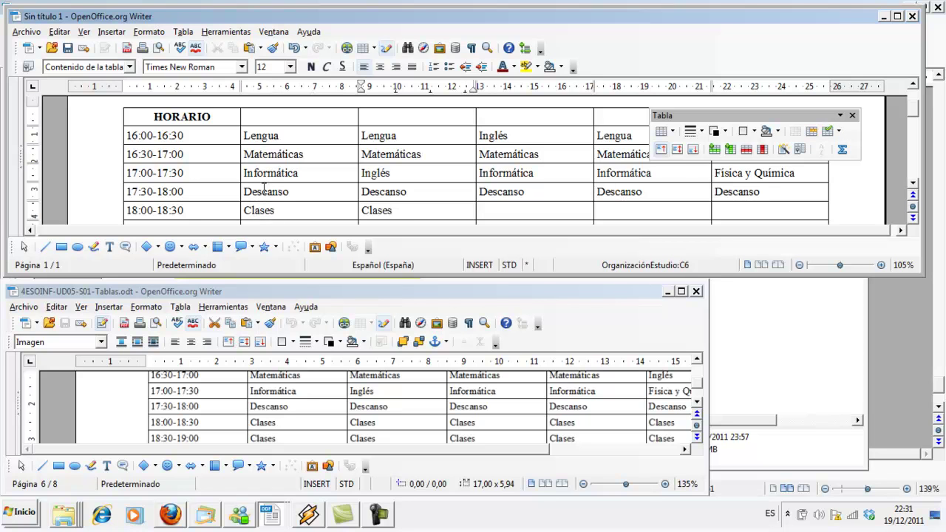
key("Tab")
key("ctrl+v")
key("Tab")
key("ctrl+v")
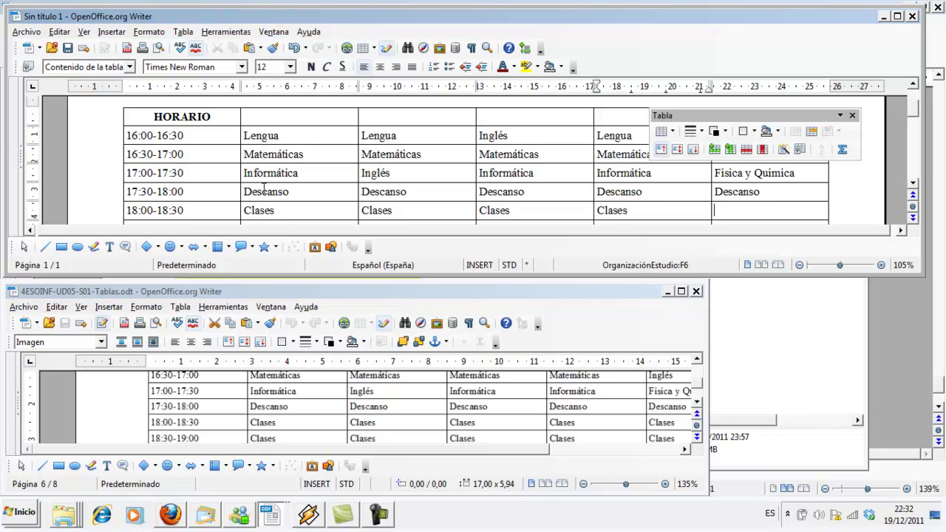
key("ctrl+v")
key("Tab")
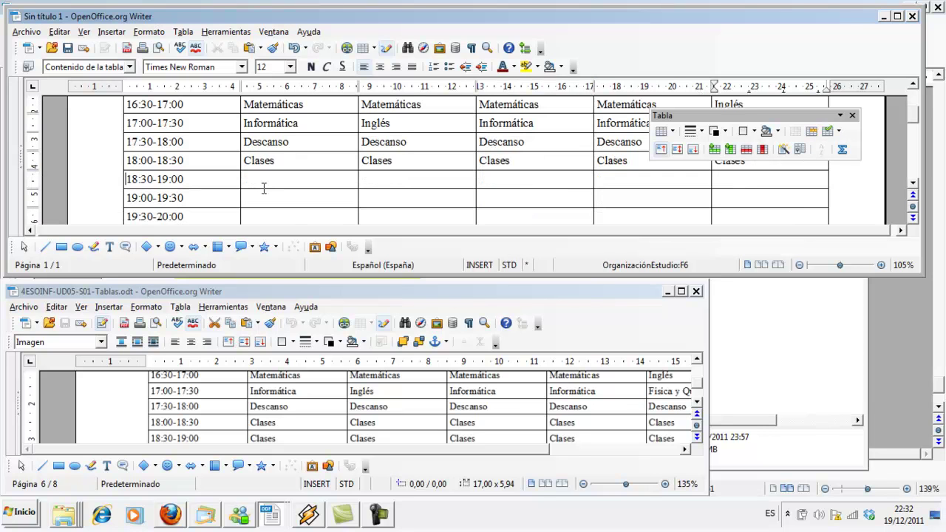
type("Clases")
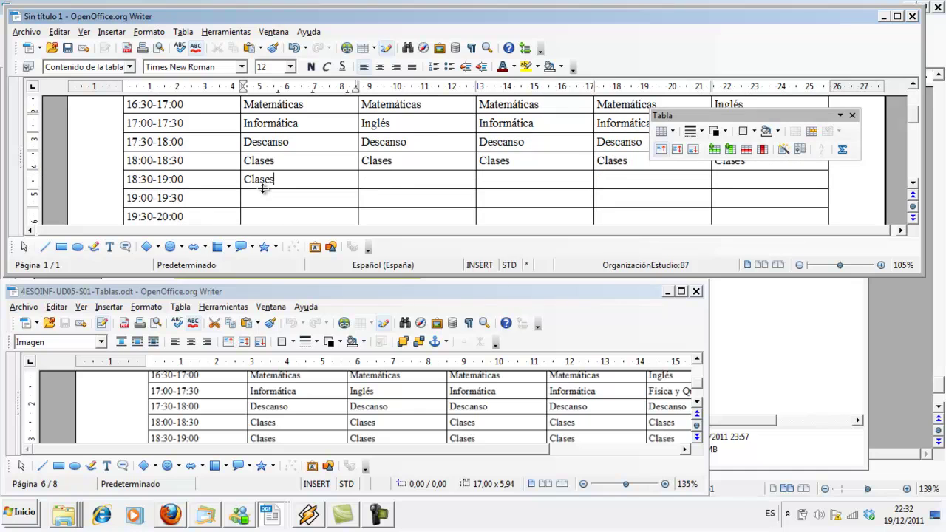
type("ClasesClases")
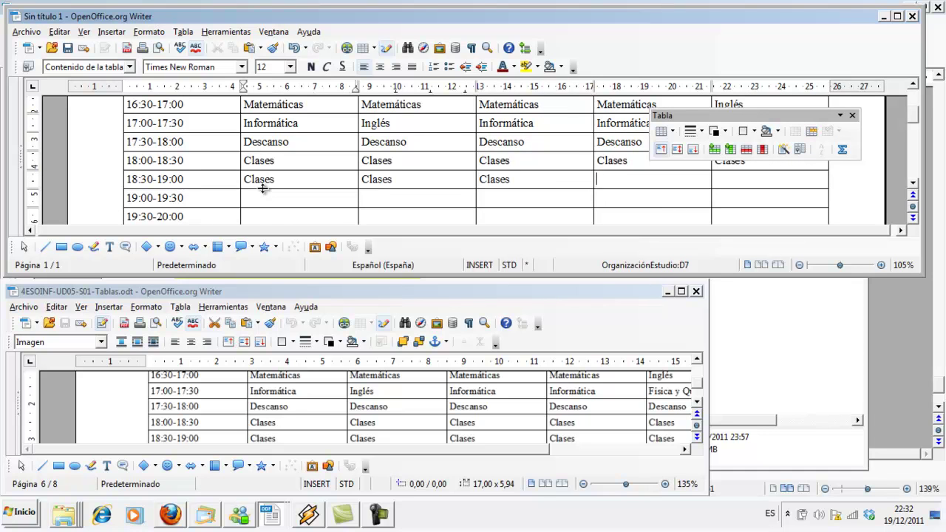
type("Clases")
key("Tab")
type("Clases")
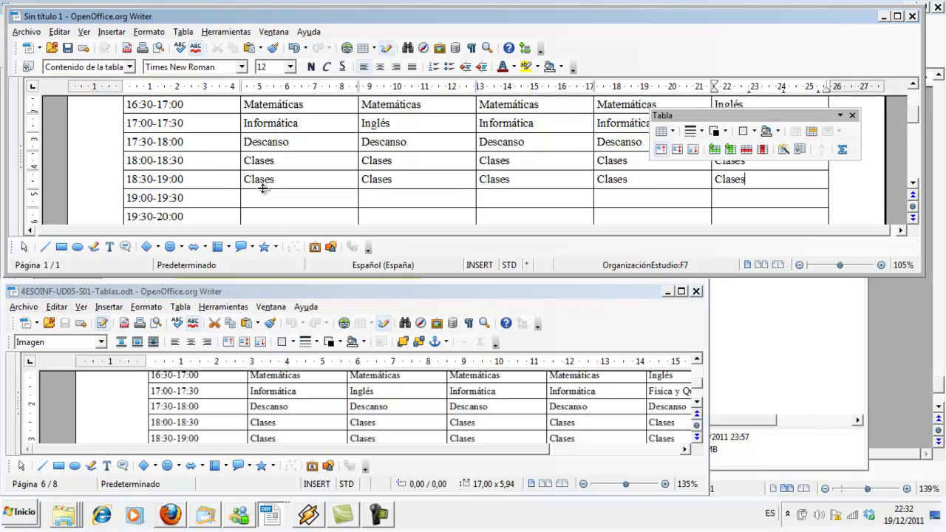
key("Down")
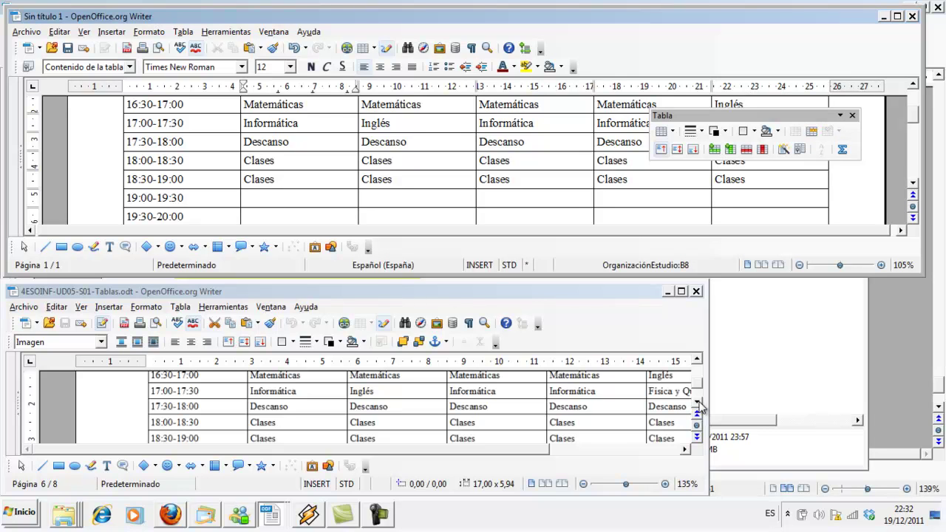
Step: Enter Deporte in every day cell of the 19:00-19:30 row
left_click(697, 403)
scroll(700, 405, "down", 2)
scroll(701, 405, "down", 1)
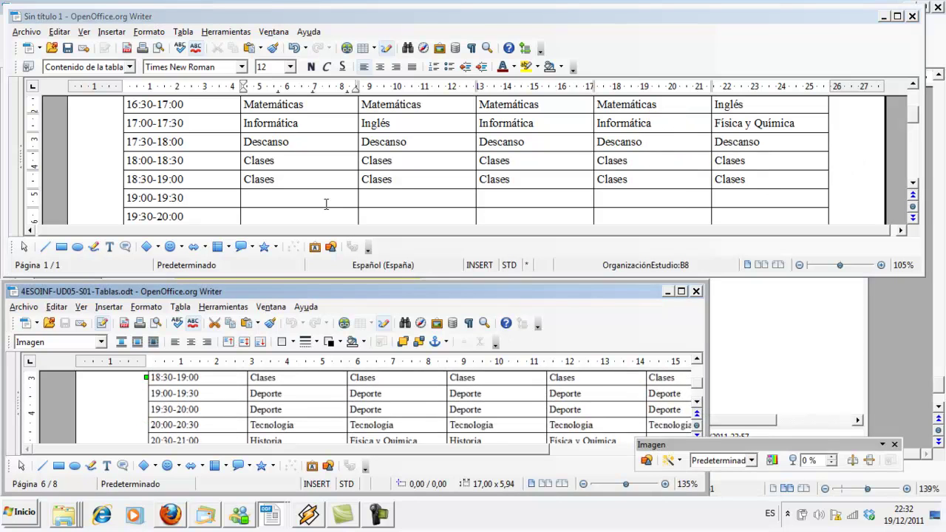
left_click(325, 198)
type("porte")
key("shift+Left")
key("shift+Left")
key("shift+Left")
key("shift+Left")
key("shift+Left")
key("shift+Left")
key("shift+Left")
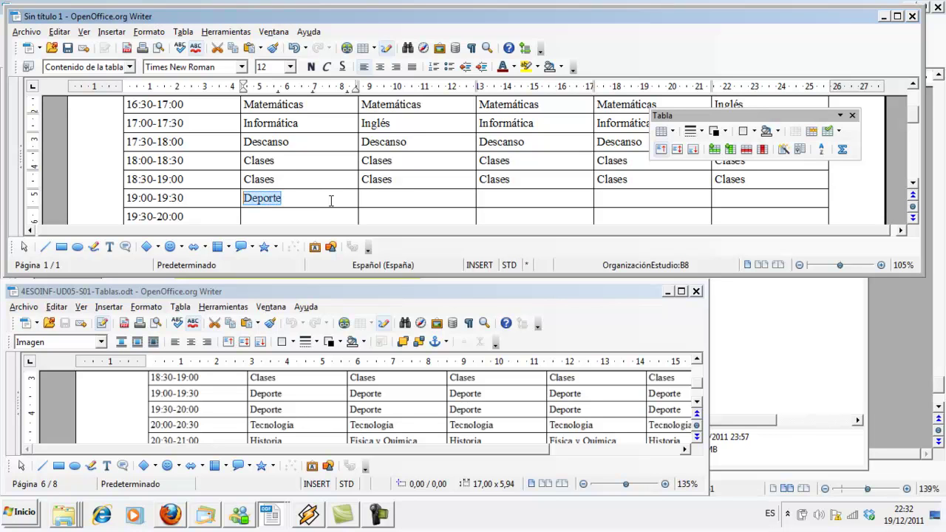
key("shift+Right")
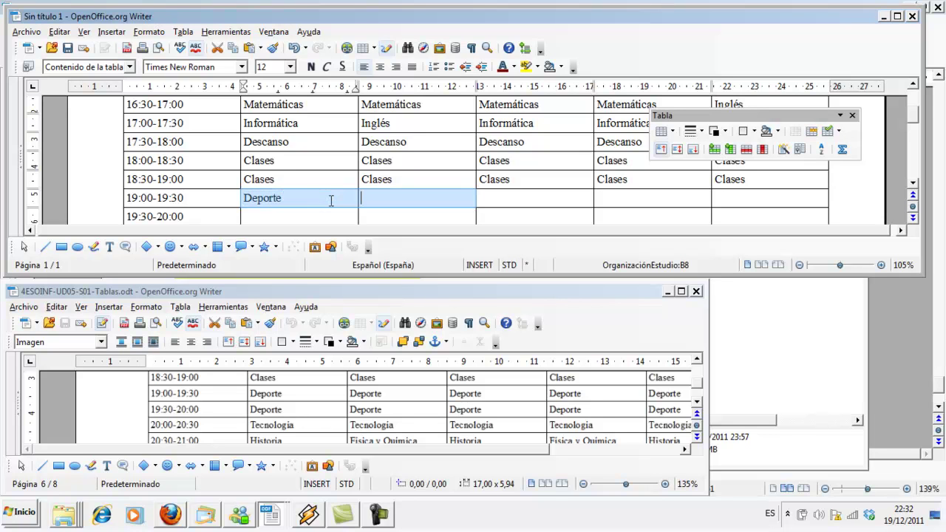
left_click(375, 207)
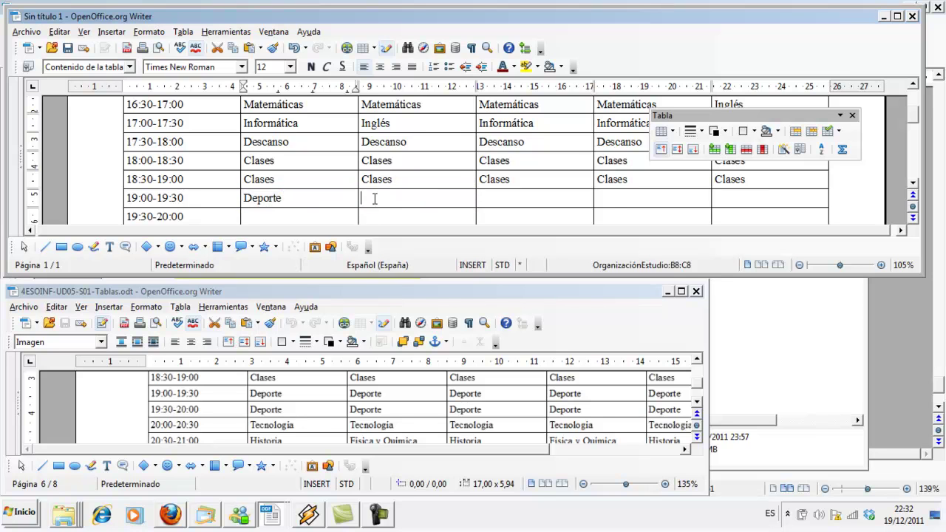
key("ctrl+v")
left_click(485, 199)
key("ctrl+v")
left_click(627, 196)
key("ctrl+v")
left_click(735, 201)
key("ctrl+v")
Step: Fill the 19:30-20:00 row with Deporte for every day
left_click(329, 219)
key("ctrl+v")
key("ctrl+v")
left_click(494, 218)
key("ctrl+v")
left_click(637, 219)
key("ctrl+v")
left_click(745, 221)
key("ctrl+v")
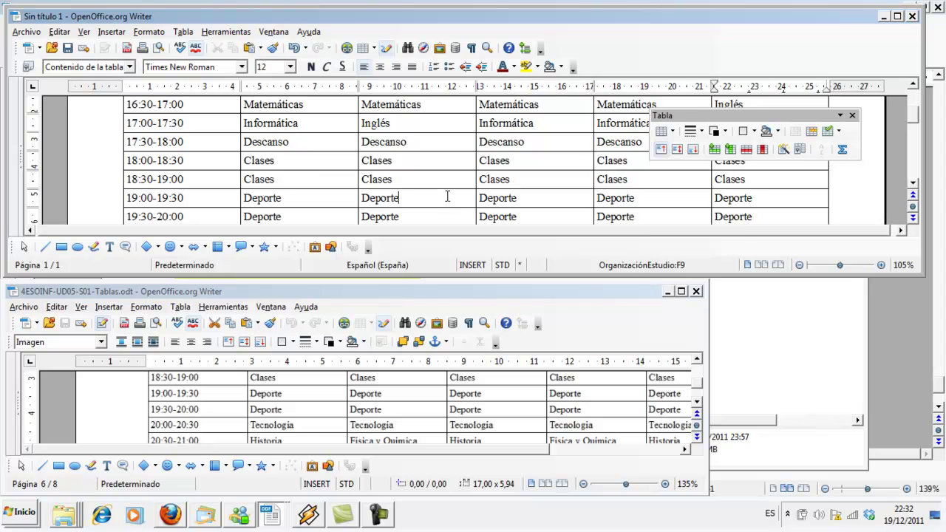
Step: Fill the 20:00-20:30 row with Tecnología in every day column
scroll(447, 198, "down", 1)
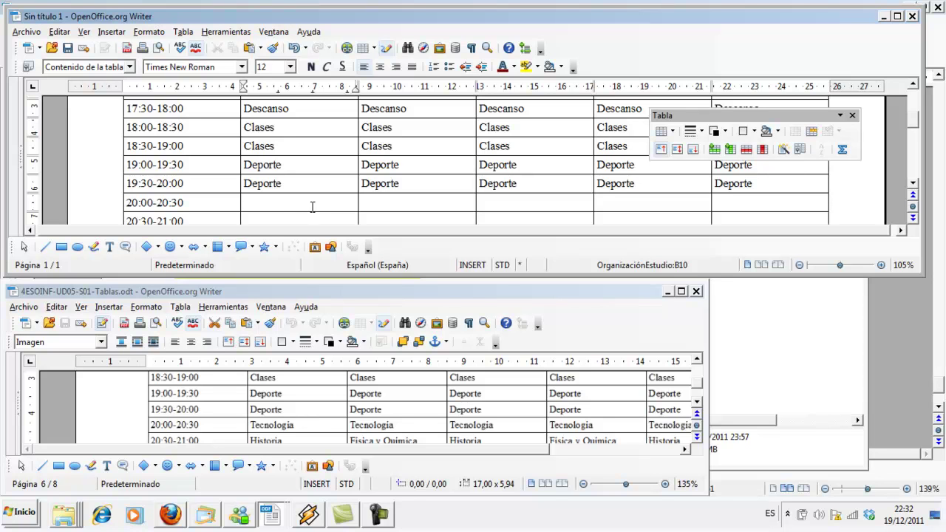
type("Tecnología")
key("shift+Left")
key("shift+Left")
key("shift+Left")
key("shift+Left")
key("shift+Left")
key("shift+Left")
key("shift+Left")
key("shift+Left")
key("shift+Left")
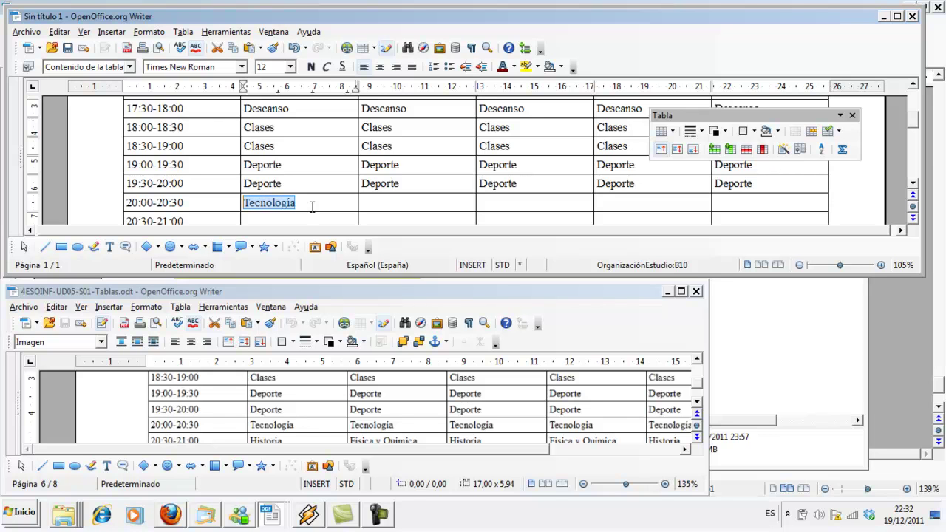
key("shift+Right")
key("Right")
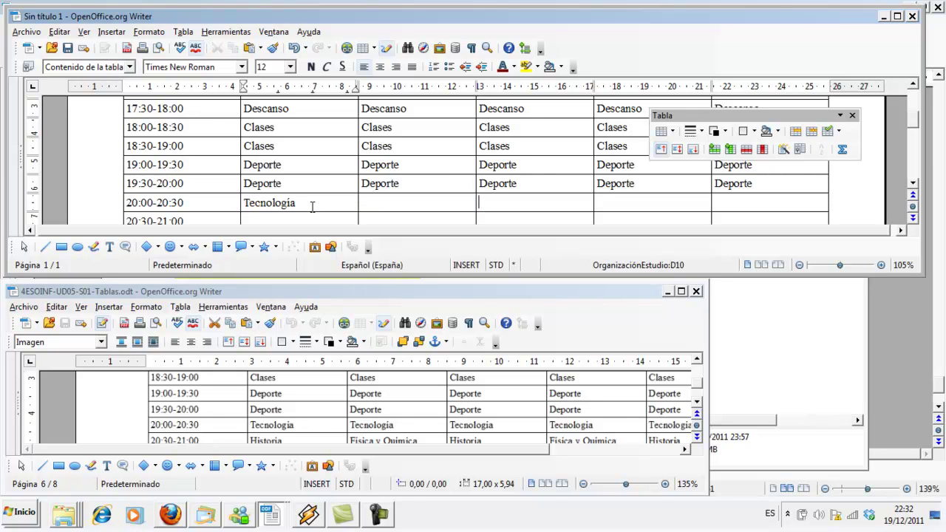
key("ctrl+v")
key("Right")
key("ctrl+v")
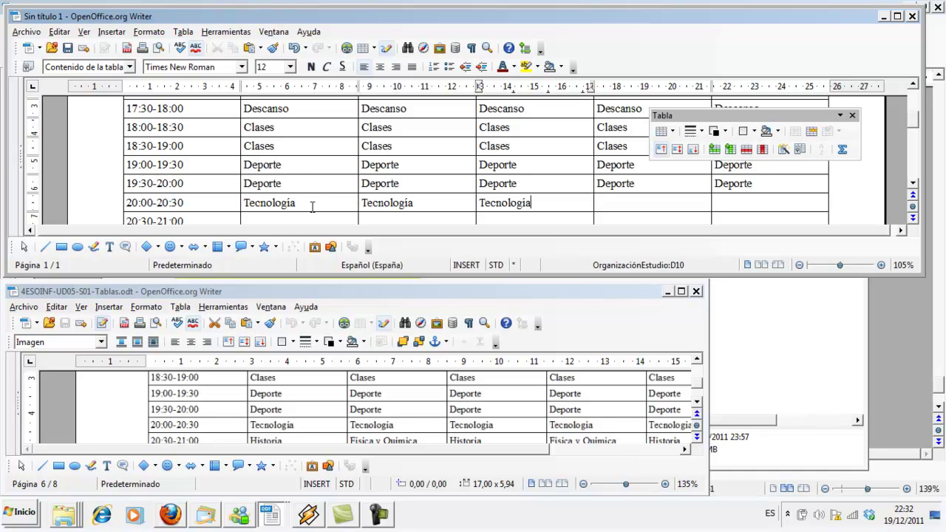
key("Right")
key("ctrl+v")
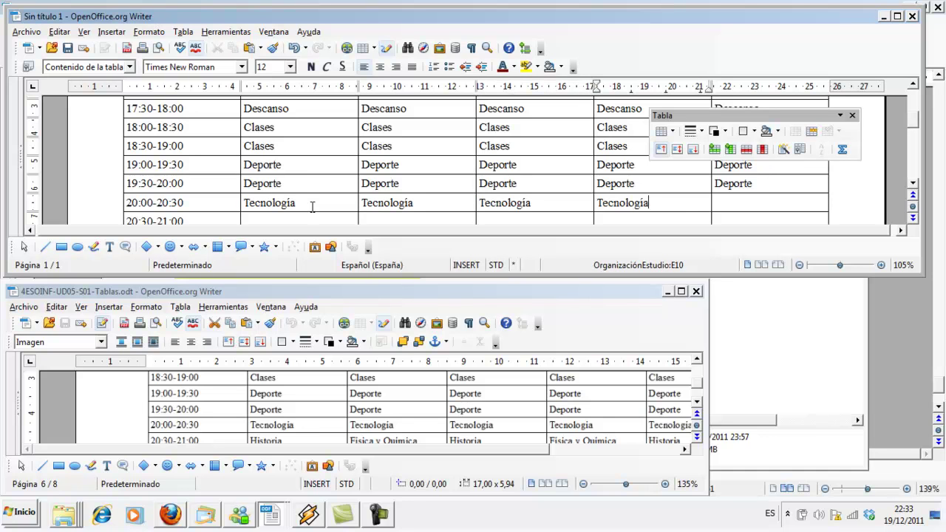
key("ctrl+v")
key("Down")
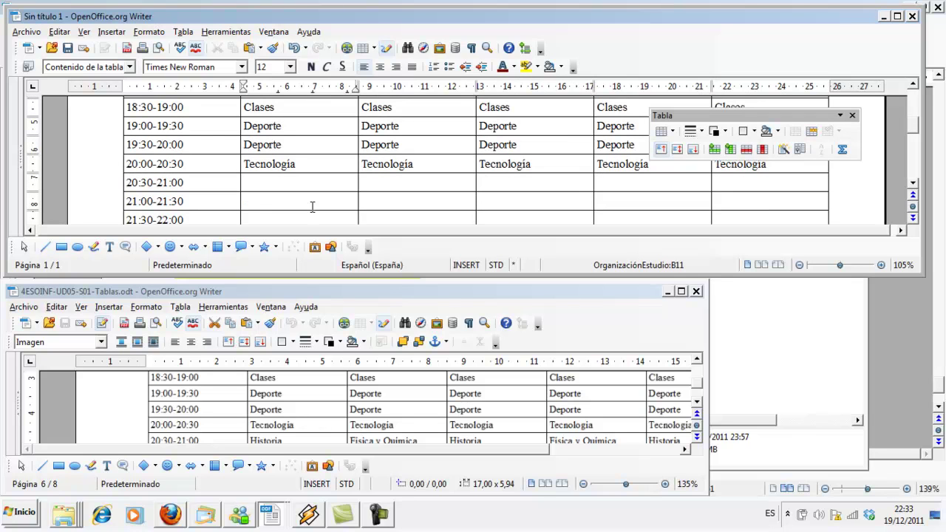
Step: Fill the 20:30-21:00 row alternating Historia and Física y Química using AutoComplete
type("Histo")
key("Return")
type("Fisi")
key("Return")
type("Fisica y")
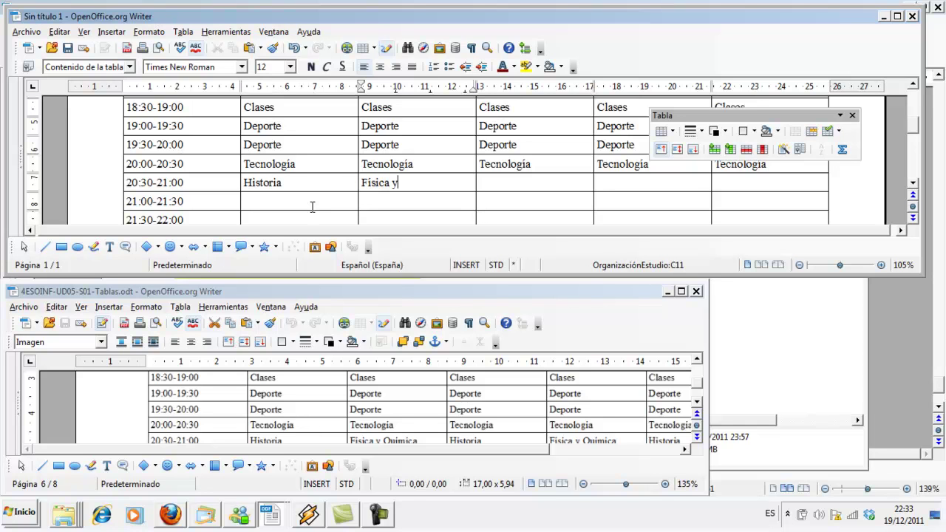
type(" Qu")
type("ímica")
type("Hisot")
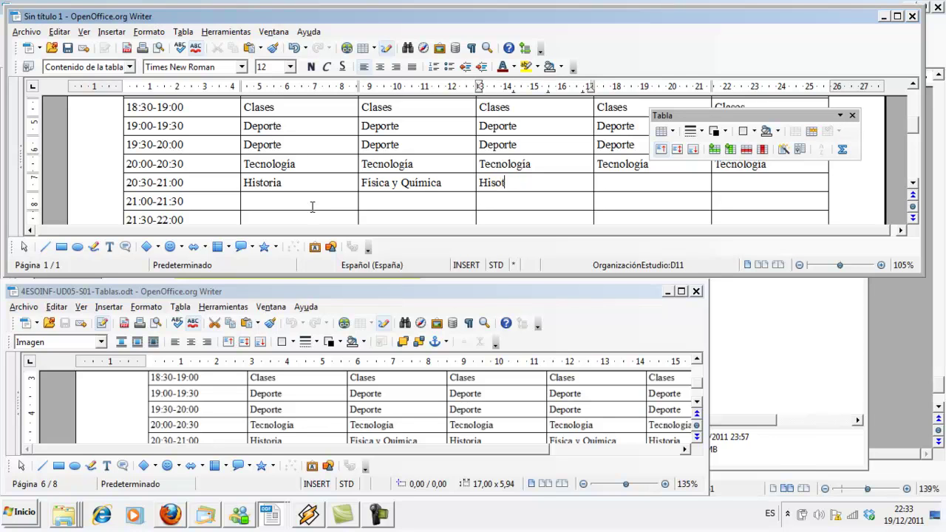
key("BackSpace")
key("BackSpace")
key("BackSpace")
type("stor")
key("Return")
key("Tab")
type("sica y QuímicaHiso")
key("BackSpace")
type("t")
key("Return")
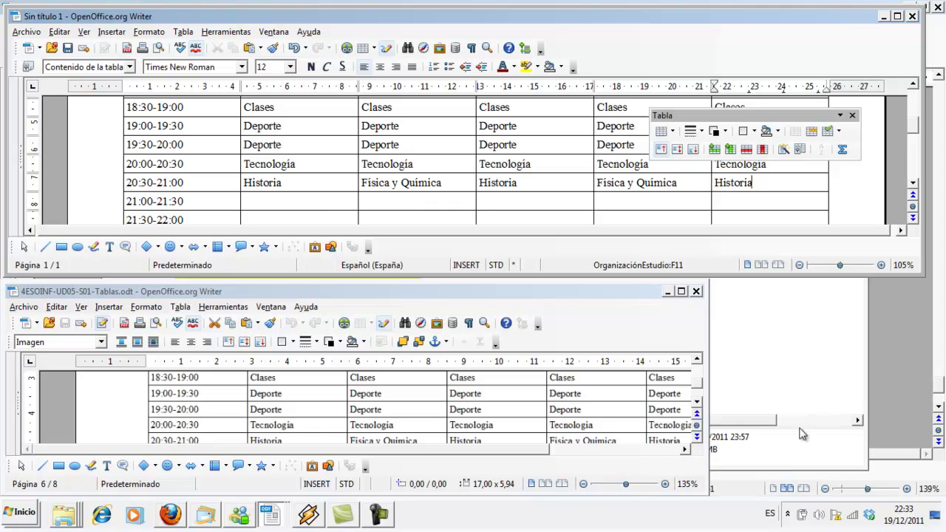
left_click(698, 405)
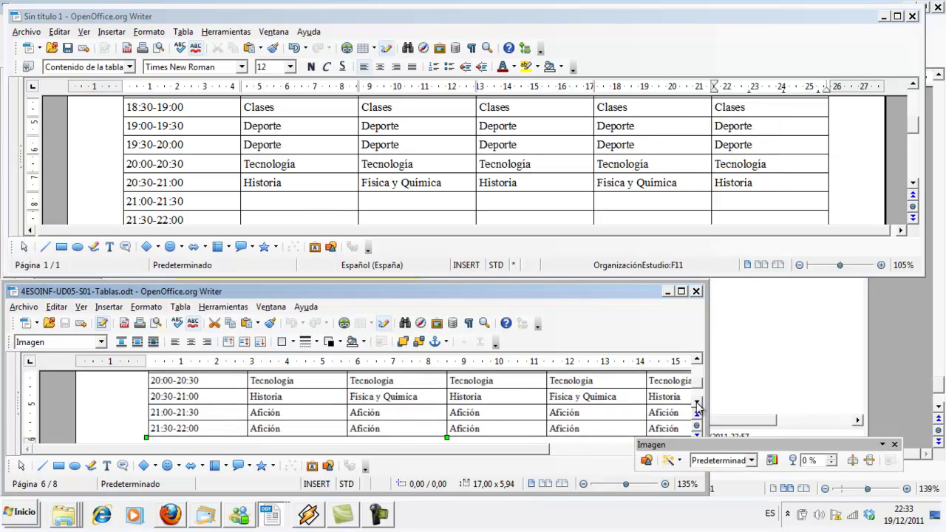
Step: Fill the 21:00-21:30 row with Afición in every day column
left_click(697, 405)
left_click(291, 202)
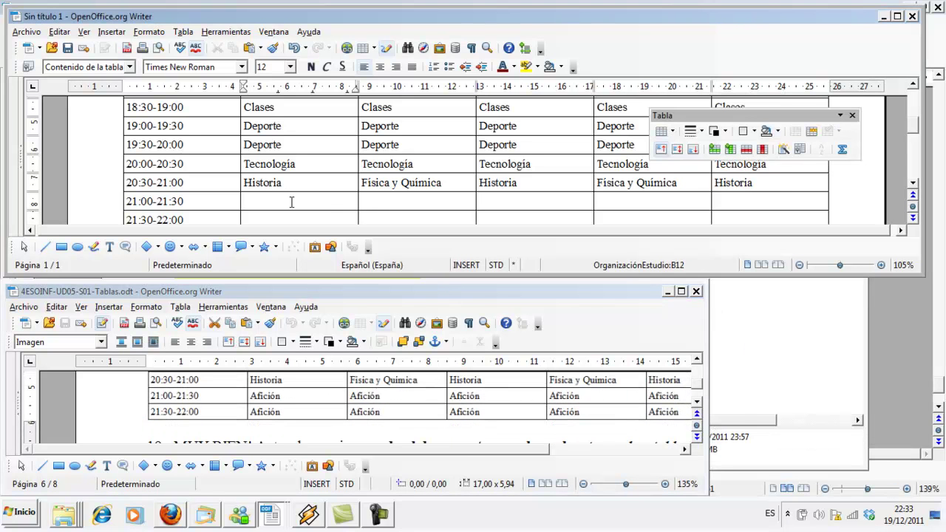
type("Afició")
key("shift+Left")
key("shift+Left")
key("shift+Left")
key("shift+Left")
key("shift+Left")
key("shift+Left")
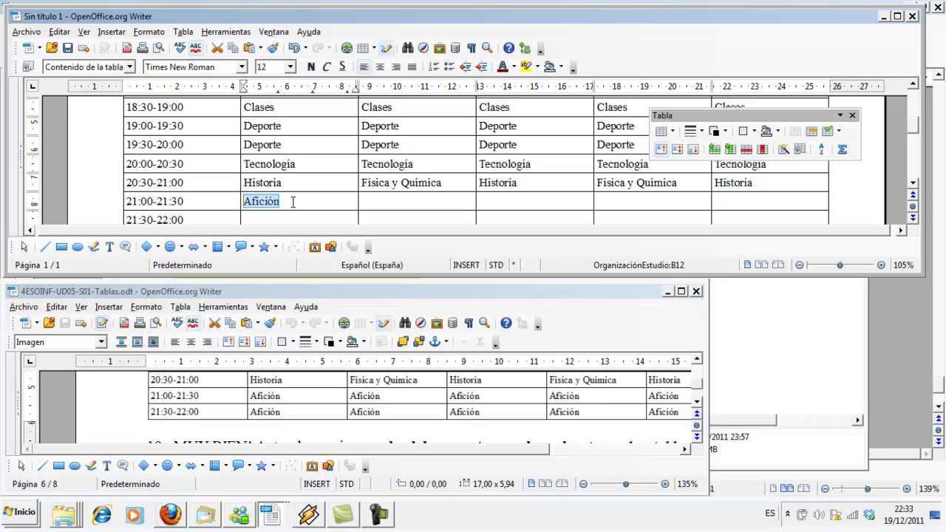
key("shift+Right")
key("ctrl+c")
key("Right")
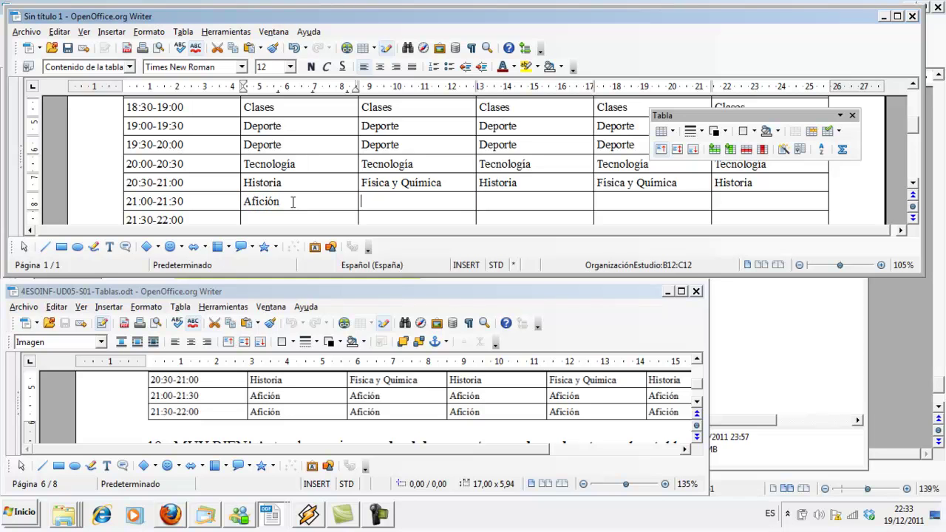
key("ctrl+v")
key("Right")
key("ctrl+v")
key("Right")
key("ctrl+v")
key("ctrl+v")
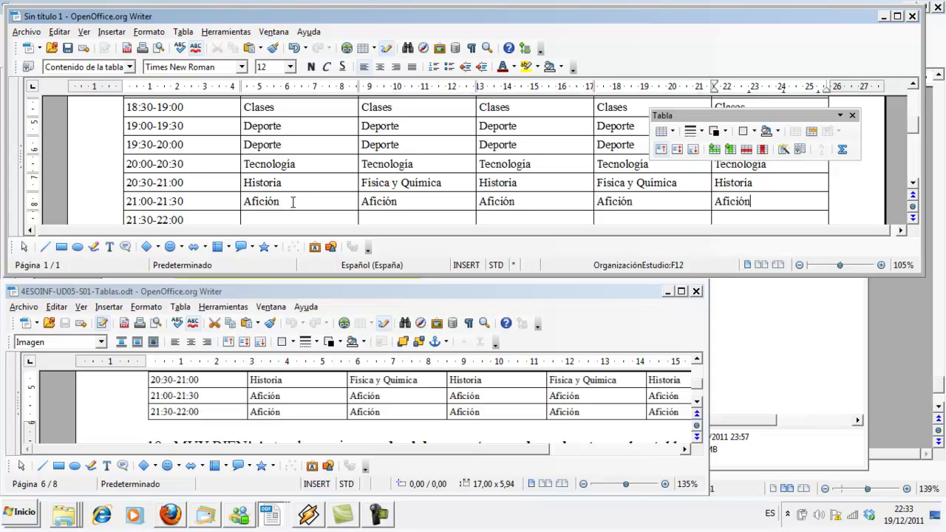
key("Down")
Step: Fill the 21:30-22:00 row with Afición, then return to the HORARIO header row
key("ctrl+v")
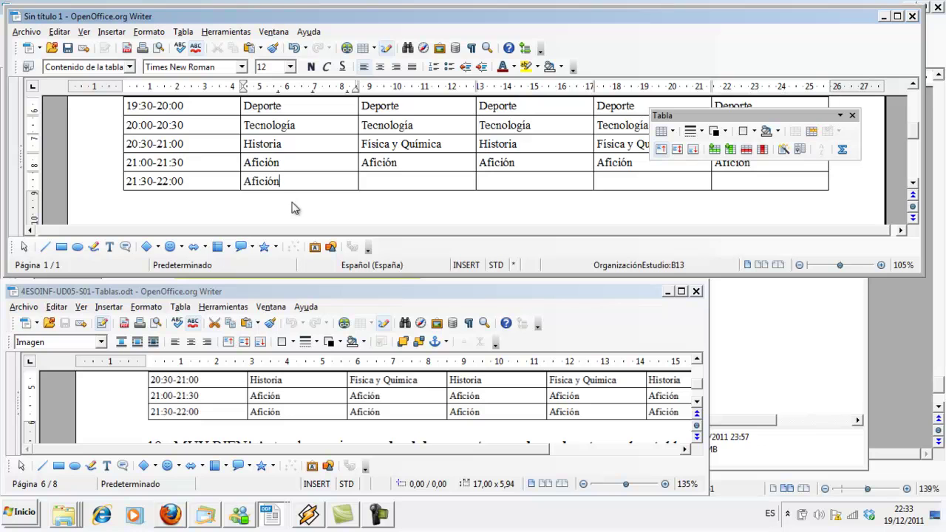
key("Right")
key("ctrl+v")
key("Right")
key("ctrl+v")
key("Right")
key("ctrl+v")
key("Right")
key("ctrl+v")
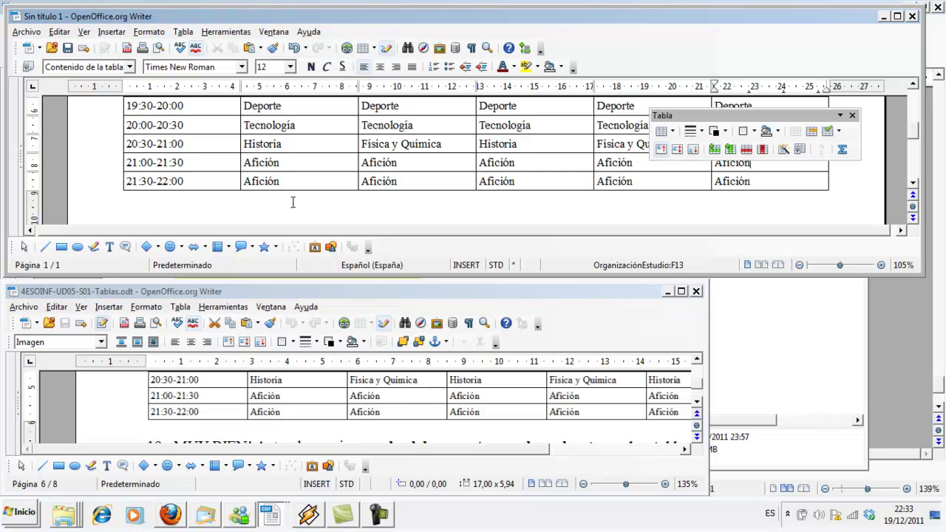
key("Up")
key("Up")
key("Up")
scroll(292, 202, "up", 1)
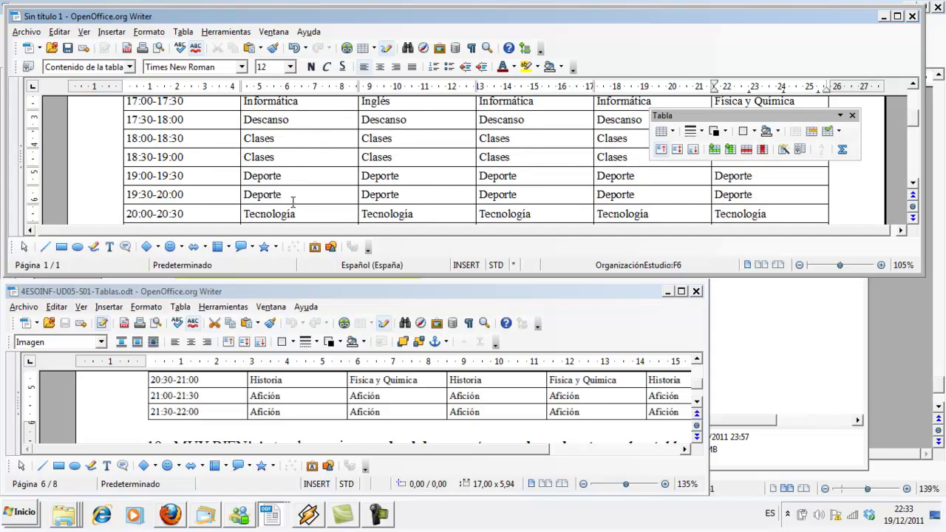
scroll(293, 201, "up", 1)
scroll(292, 202, "up", 2)
key("Up")
key("Up")
key("Up")
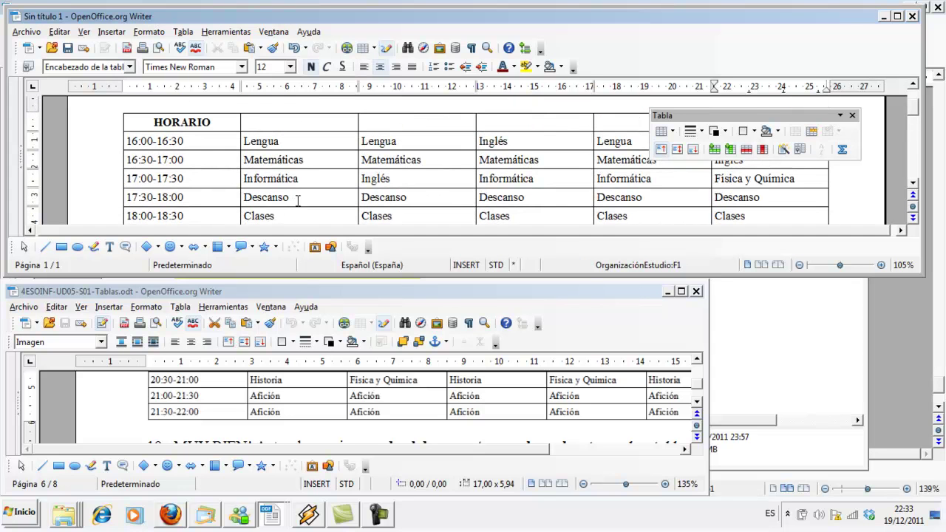
Step: Read the instructions document, then bring the untitled timetable forward, maximized
double_click(311, 293)
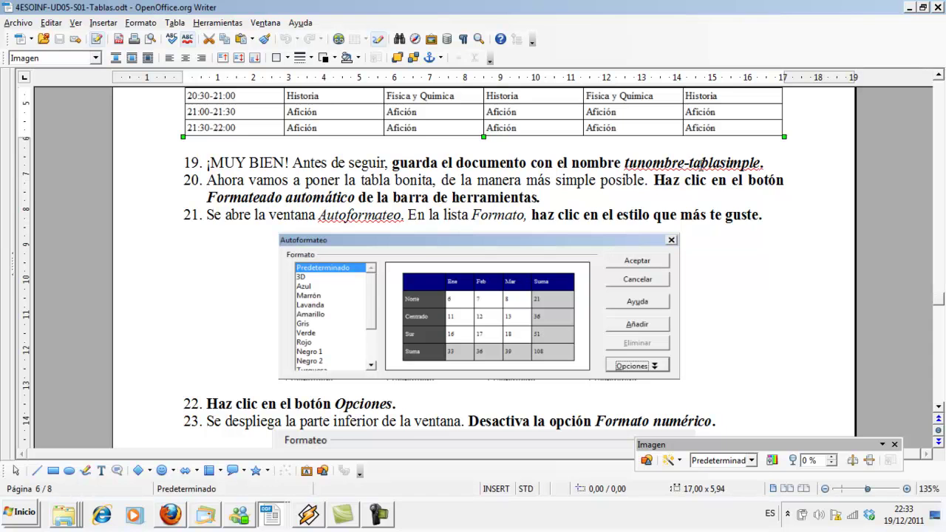
left_click(281, 521)
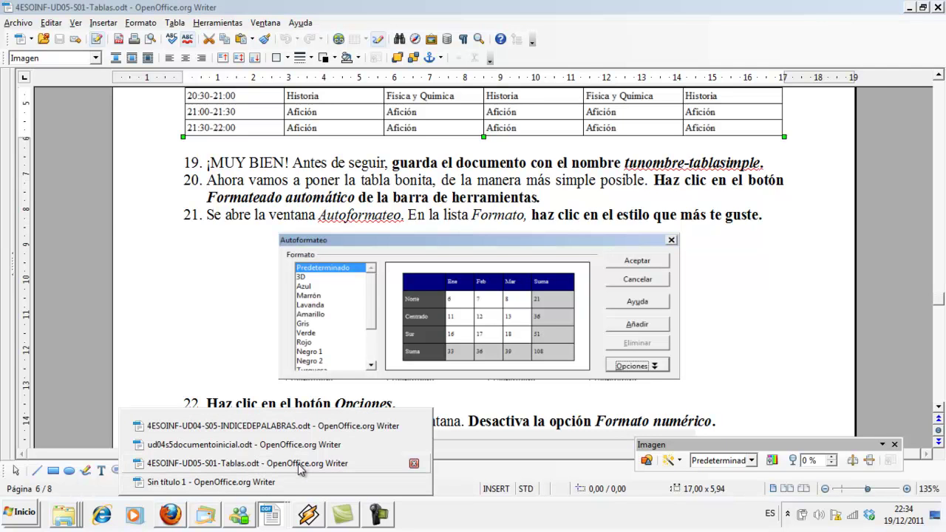
left_click(299, 482)
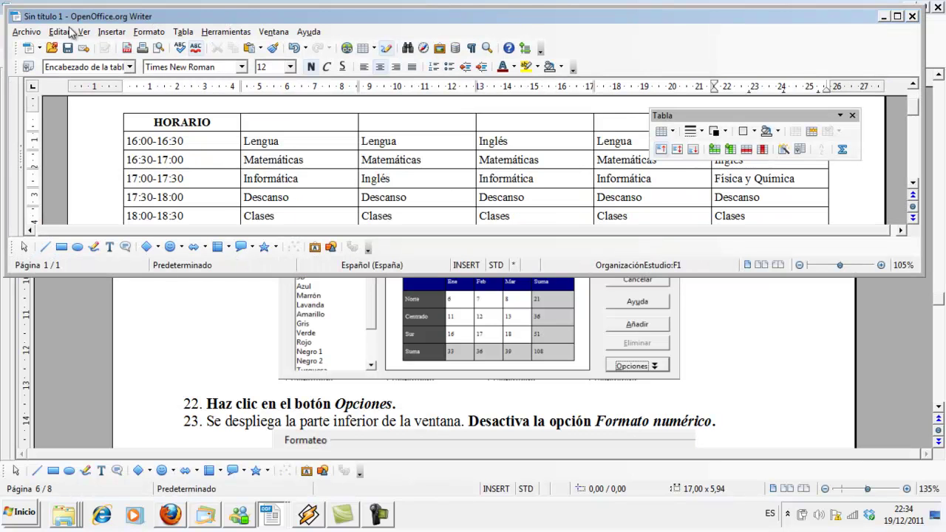
double_click(77, 18)
Step: Save the timetable as an .odt named with the student's name plus '-tablasimple'
left_click(17, 23)
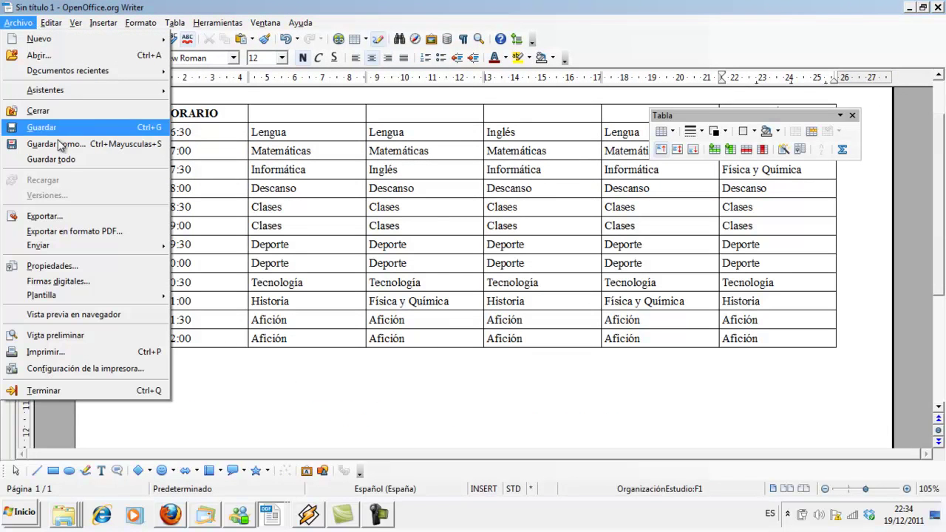
left_click(214, 251)
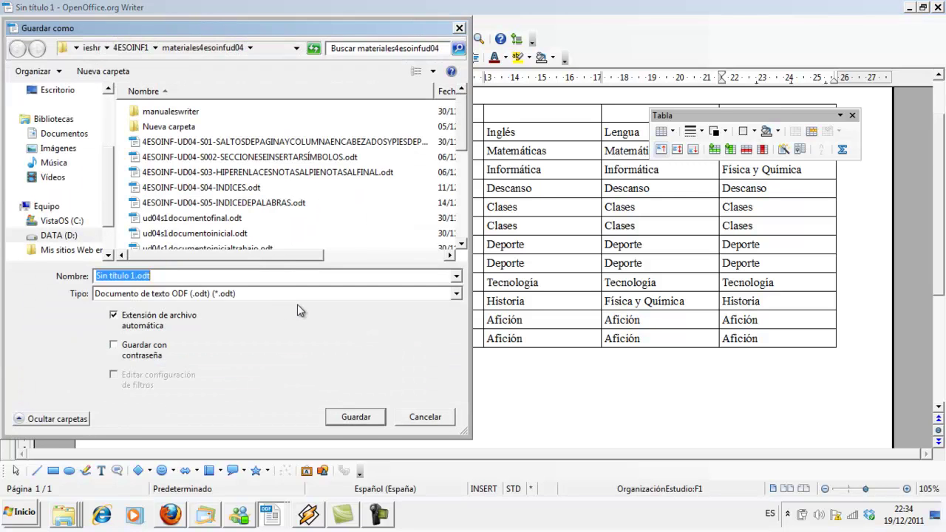
type("juana")
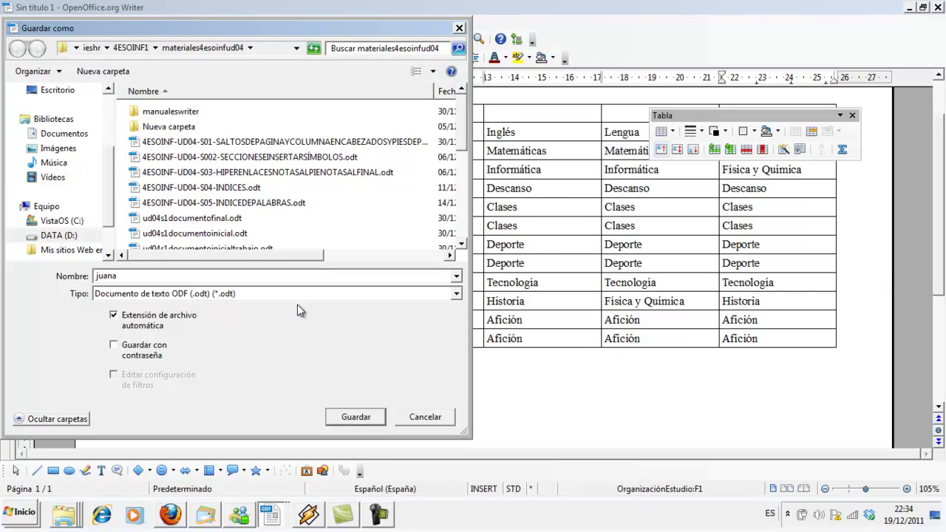
type("-tablasimple")
key("Return")
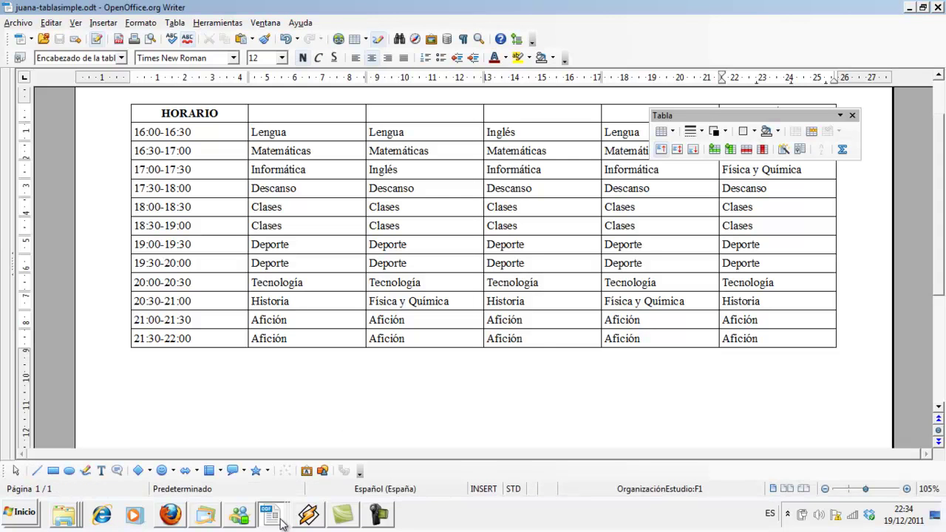
Step: Check the instructions document, then return to the timetable with the caret inside the table
mouse_move(270, 515)
left_click(283, 466)
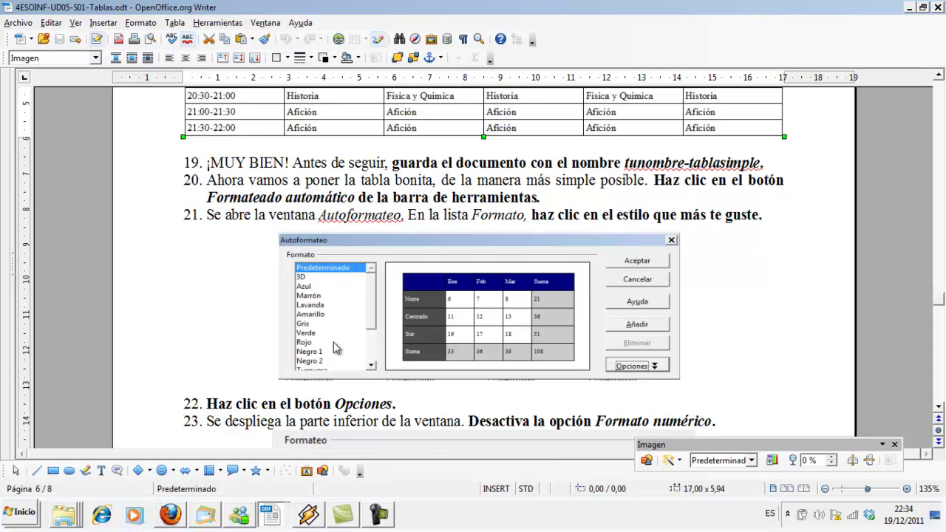
left_click(269, 517)
left_click(278, 515)
left_click(288, 481)
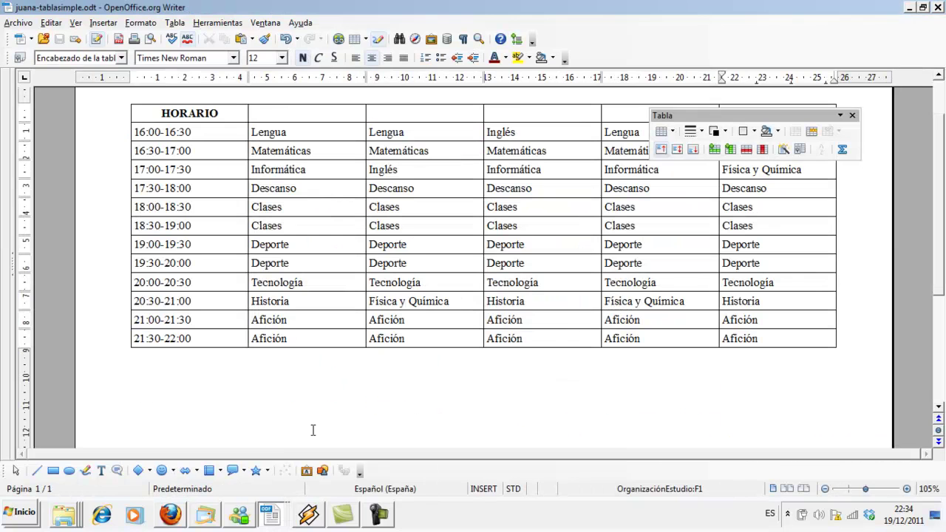
left_click(435, 245)
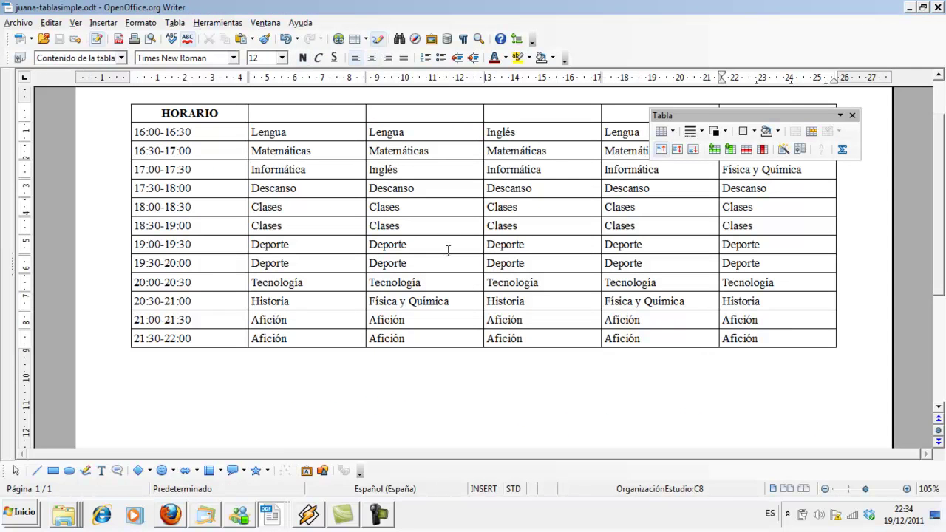
Step: Apply the Azul table AutoFormat with number formatting excluded
left_click(783, 150)
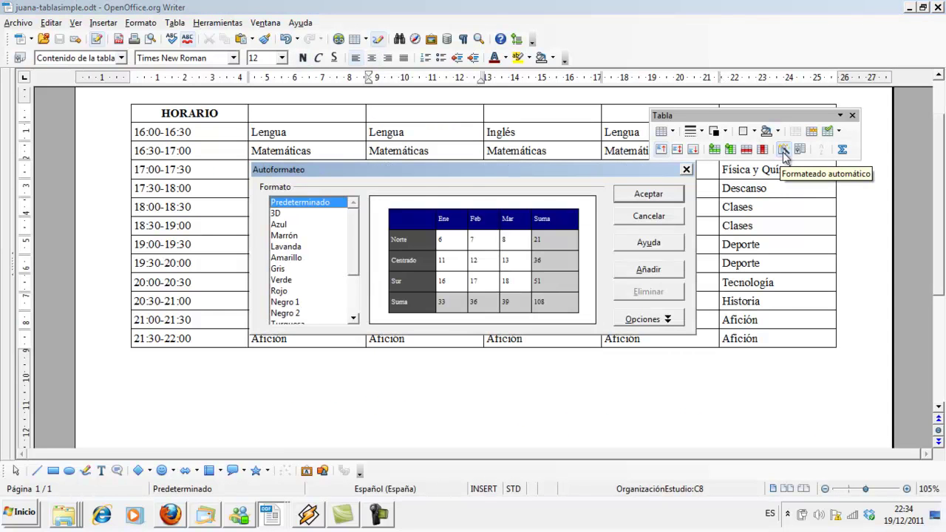
left_click(283, 224)
left_click(283, 239)
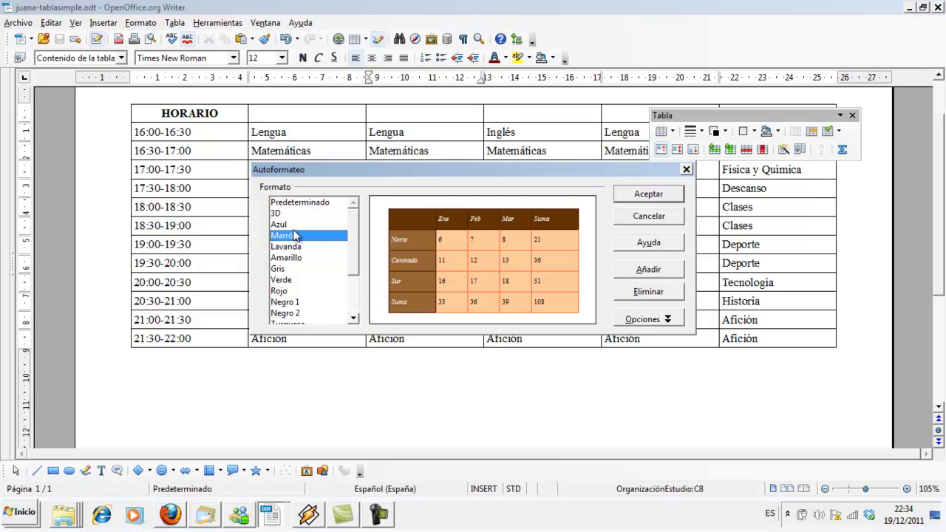
left_click(298, 226)
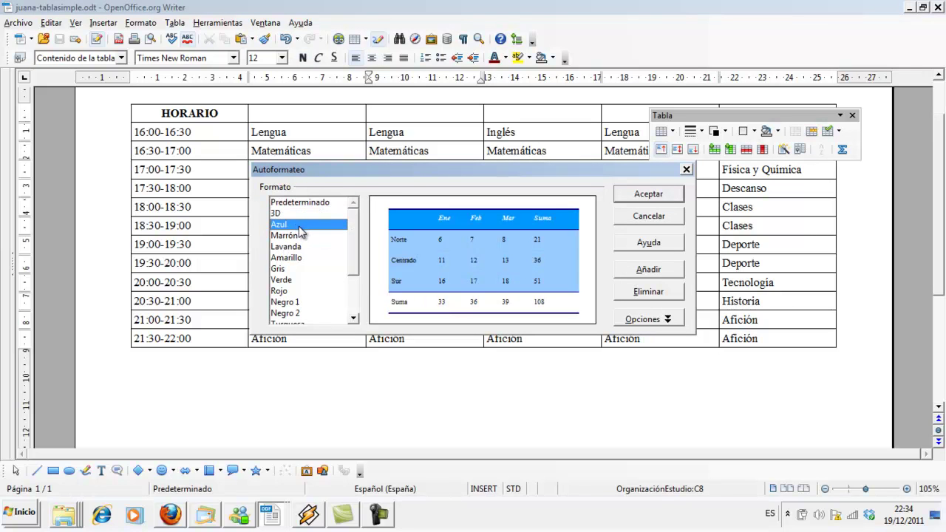
left_click(643, 319)
left_click(323, 356)
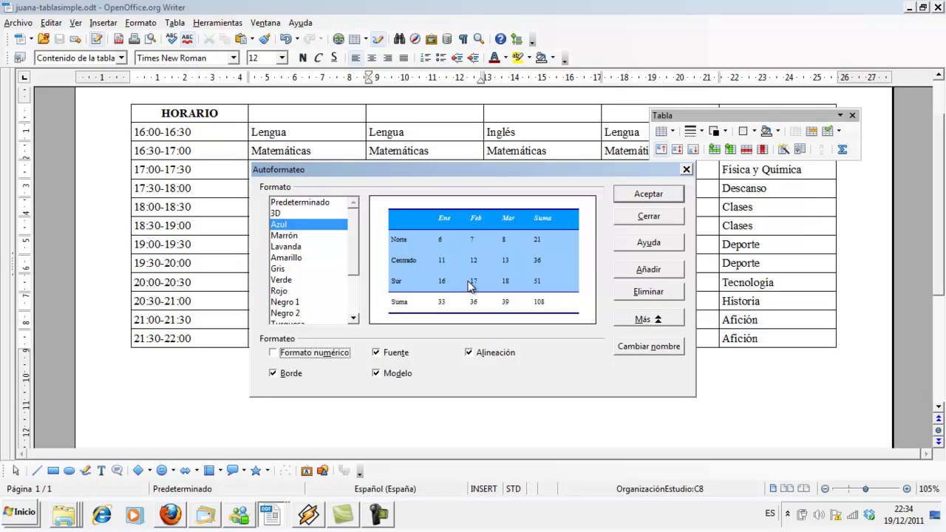
left_click(640, 198)
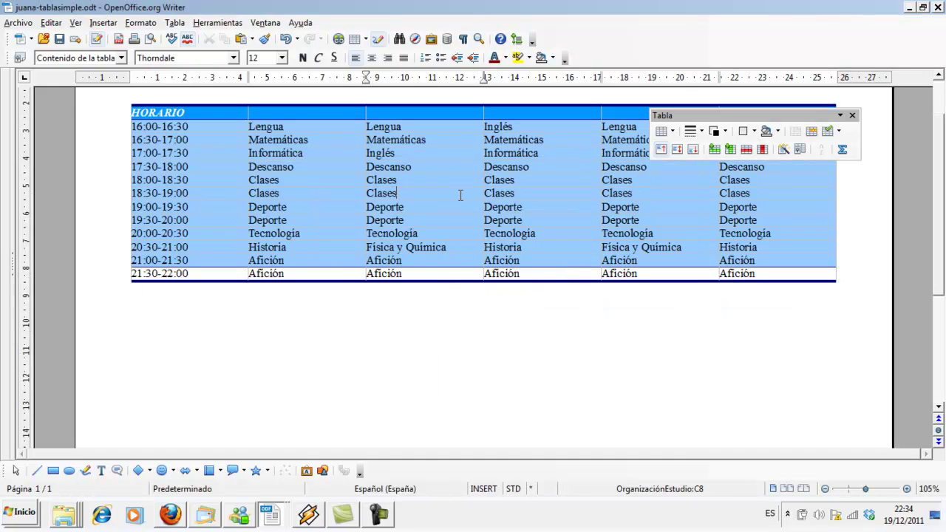
scroll(460, 195, "up", 2)
Step: Read further in the tutorial document, then switch back to the timetable
left_click(281, 515)
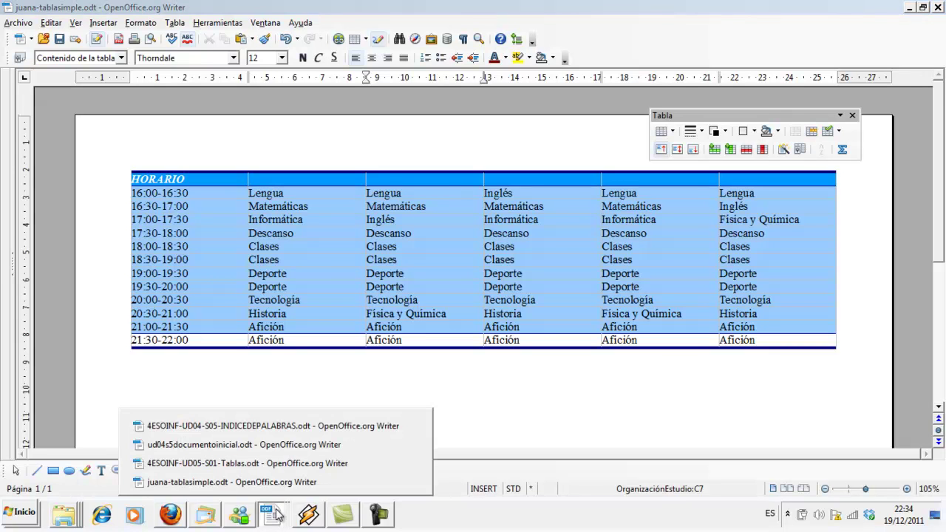
left_click(287, 467)
scroll(406, 329, "down", 5)
scroll(406, 329, "down", 1)
scroll(409, 329, "down", 1)
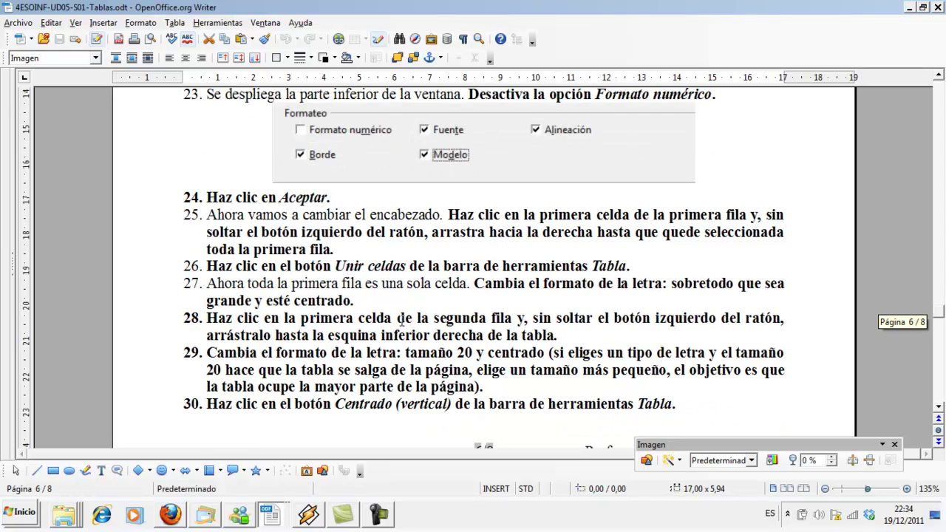
left_click(272, 515)
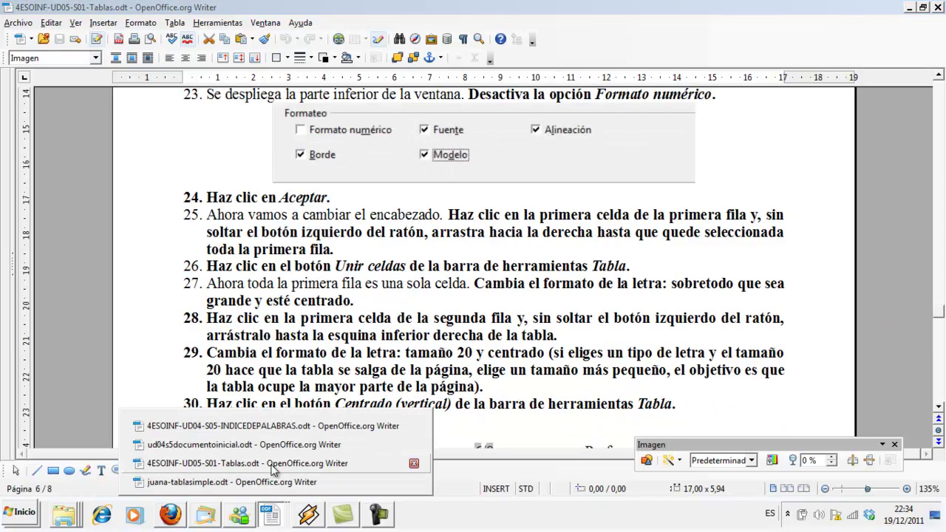
left_click(268, 482)
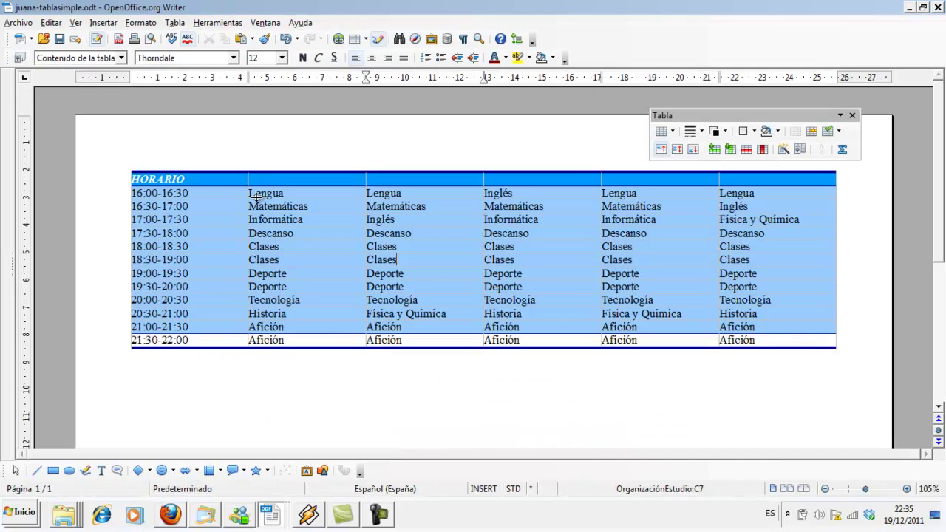
Step: Select all six cells of the header row, from HORARIO to the last cell
left_click(216, 175)
left_click_drag(220, 176, 311, 173)
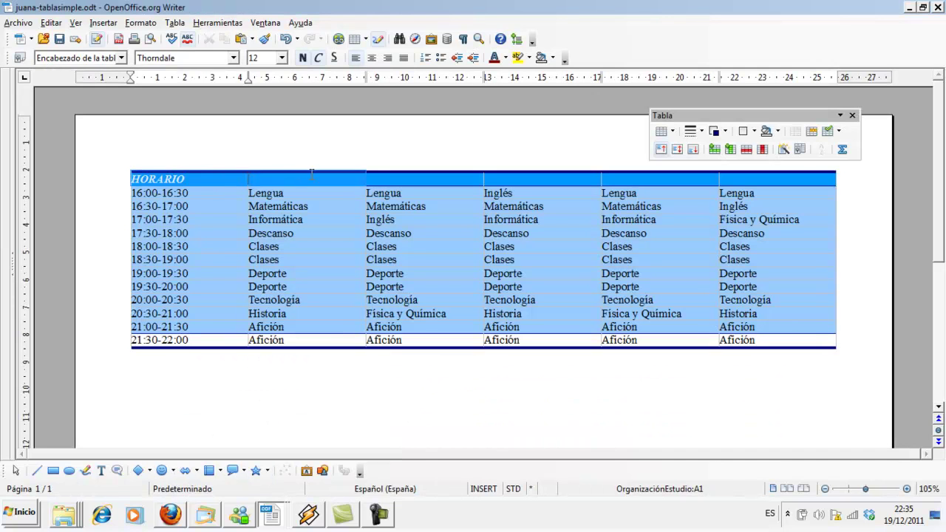
left_click(297, 175)
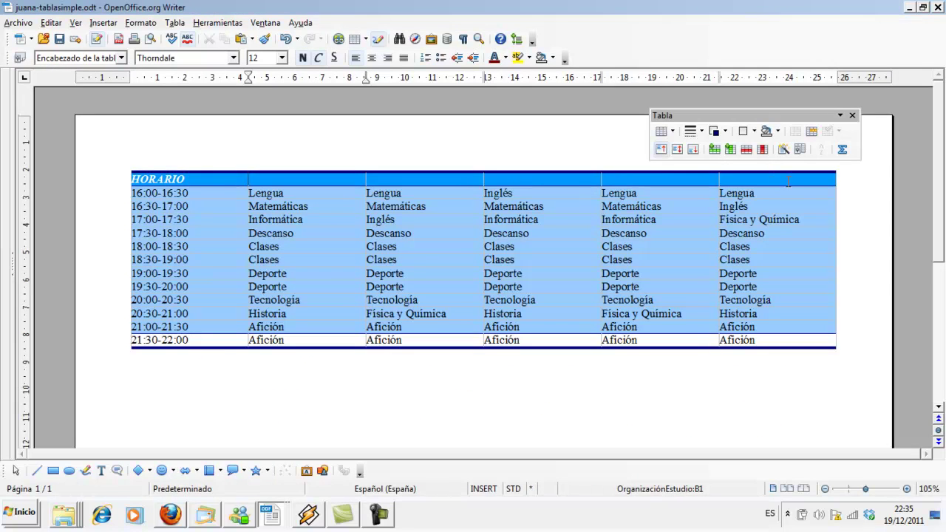
mouse_move(200, 181)
left_mouse_down()
mouse_move(626, 187)
mouse_move(223, 179)
left_mouse_up()
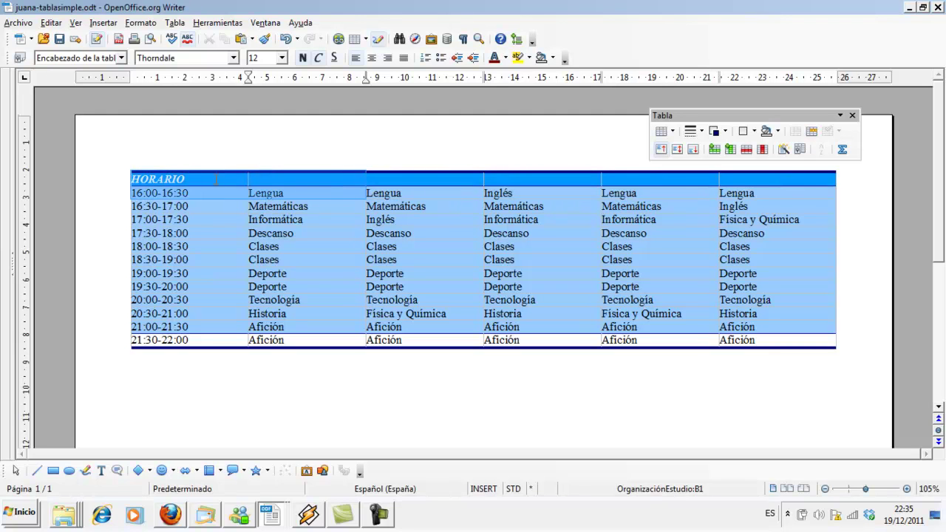
left_click(223, 178)
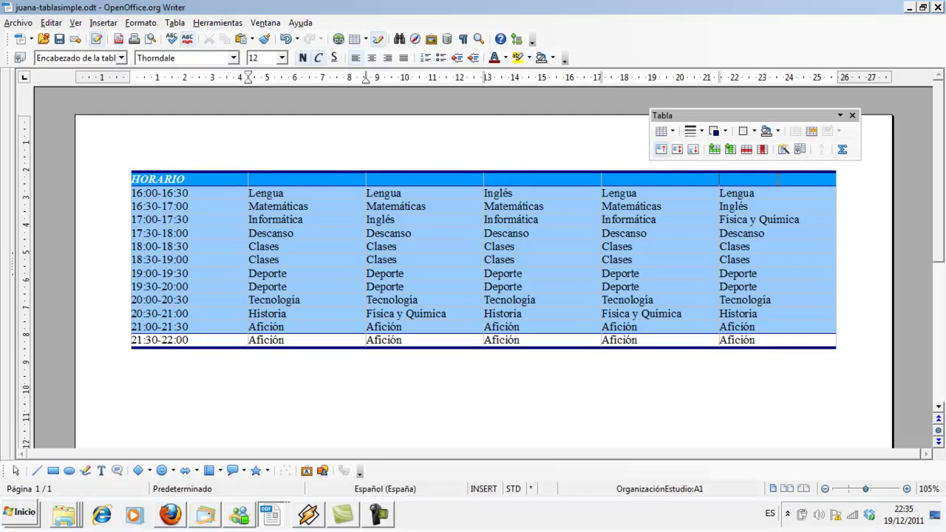
left_click(797, 181)
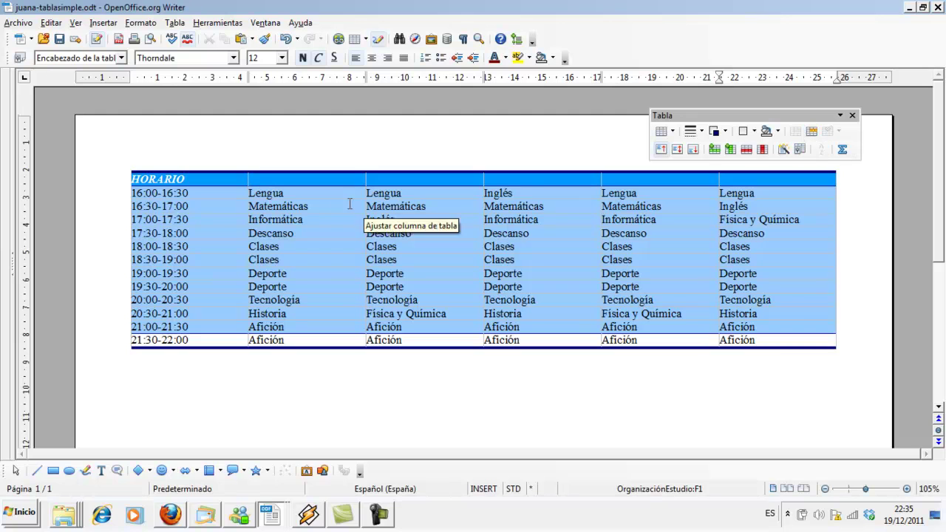
left_click_drag(222, 179, 283, 179)
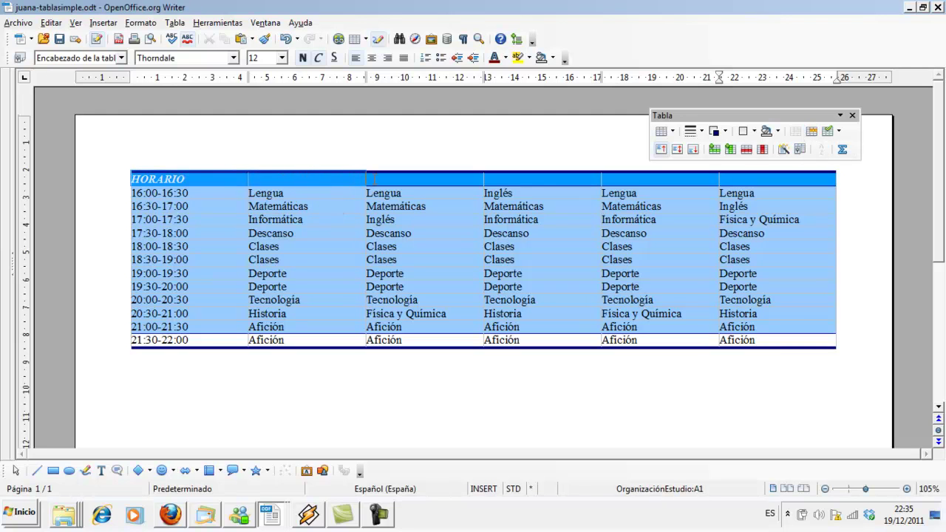
mouse_move(374, 179)
left_mouse_down()
mouse_move(761, 179)
mouse_move(802, 137)
left_mouse_up()
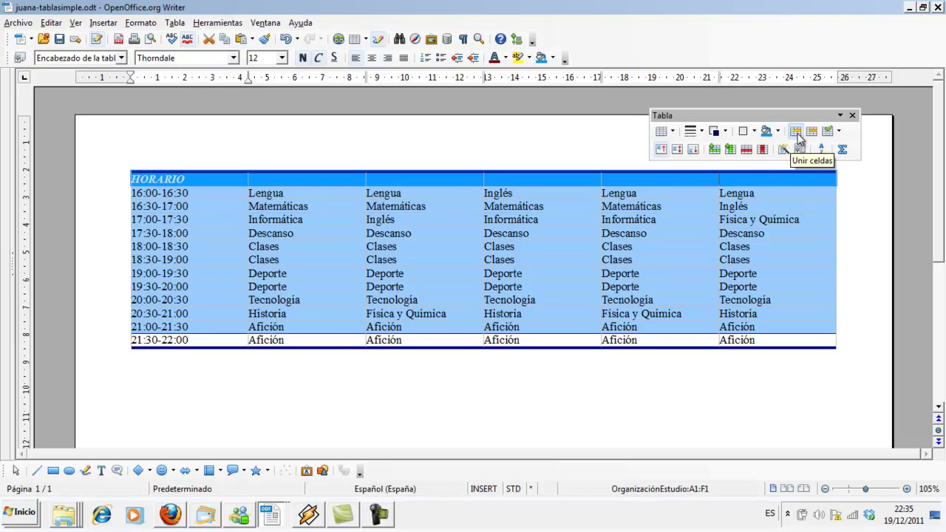
Step: Merge the header row into one cell, centre HORARIO and set it to 40 pt
left_click(798, 138)
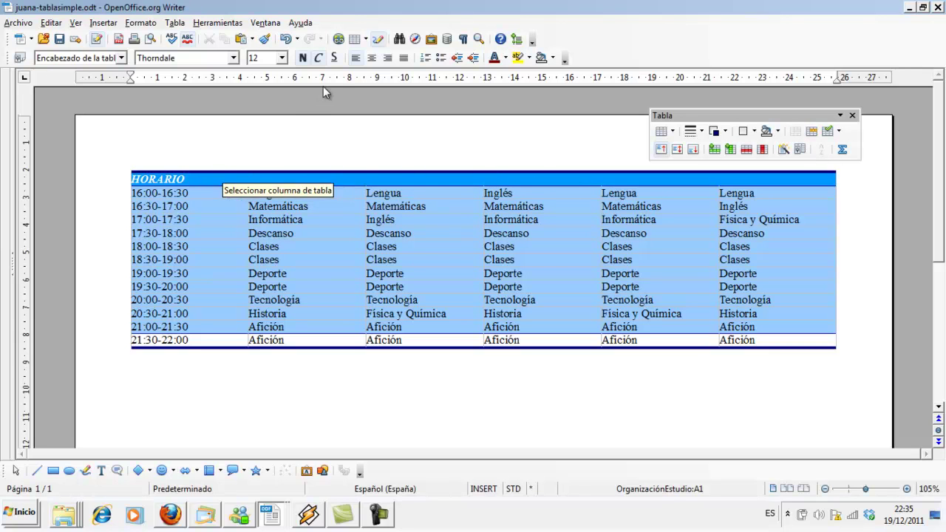
left_click(372, 58)
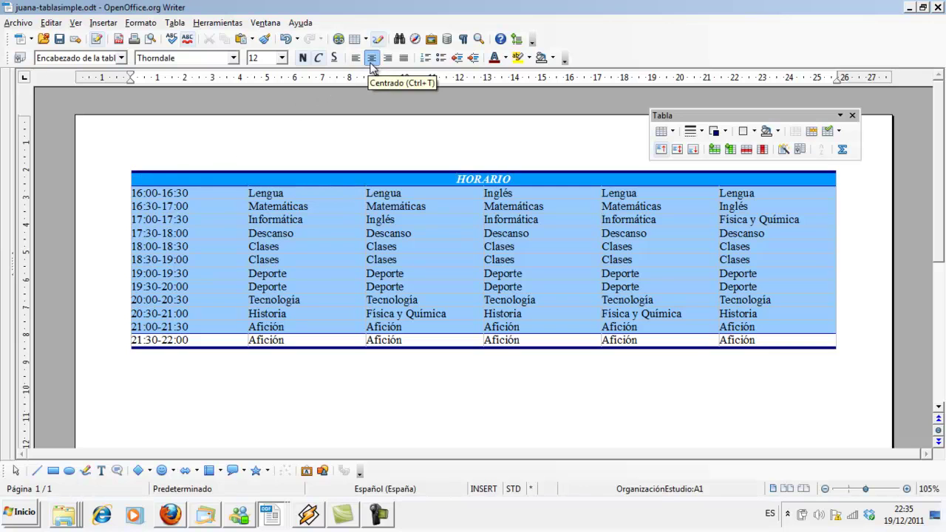
left_click_drag(457, 179, 512, 178)
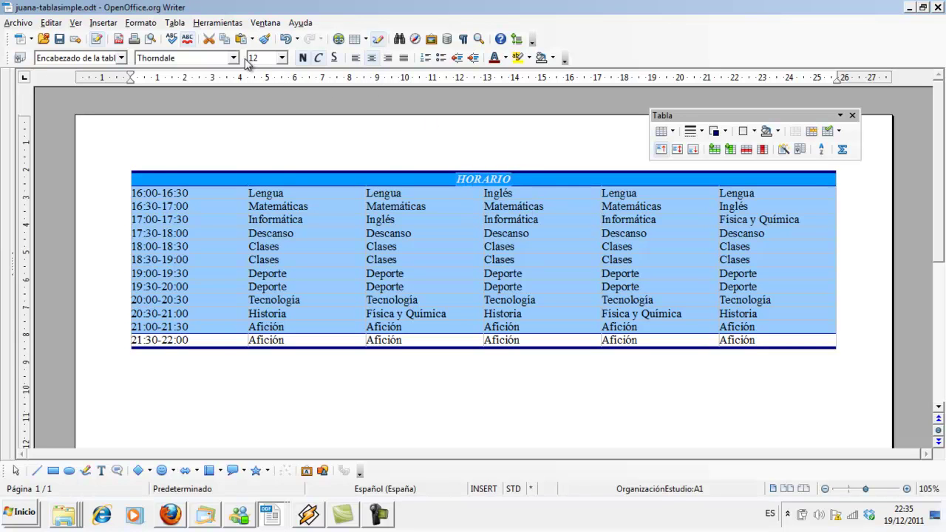
left_click(284, 62)
scroll(287, 140, "down", 2)
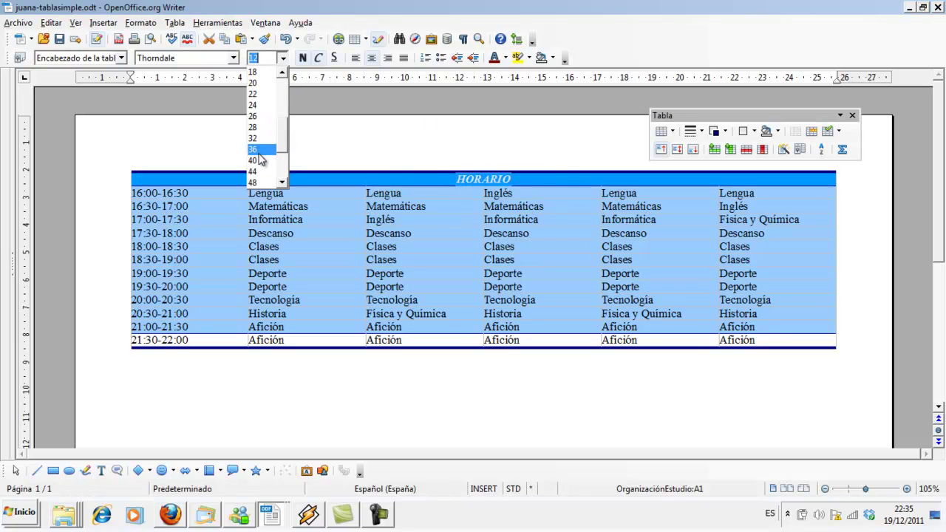
left_click(253, 160)
left_click(390, 200)
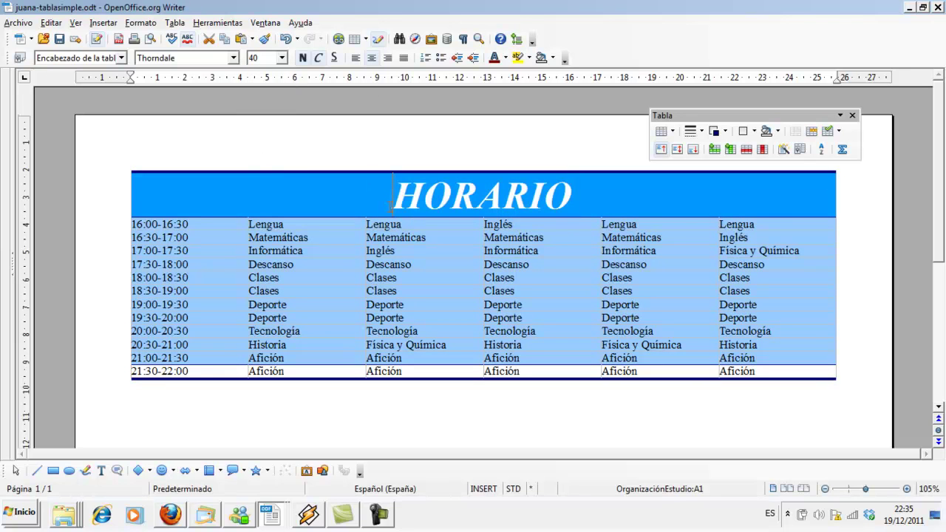
scroll(390, 207, "down", 1)
scroll(391, 207, "up", 1)
left_click(272, 520)
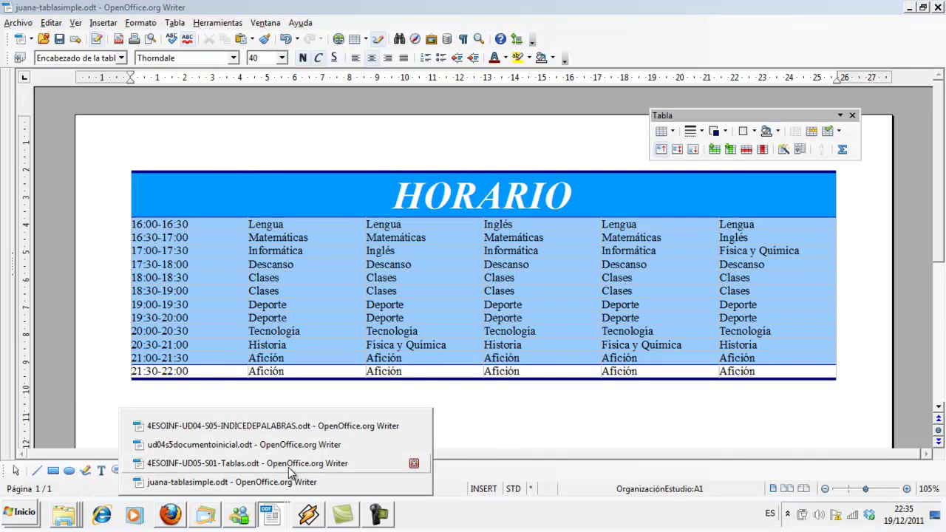
left_click(299, 464)
scroll(375, 365, "down", 1)
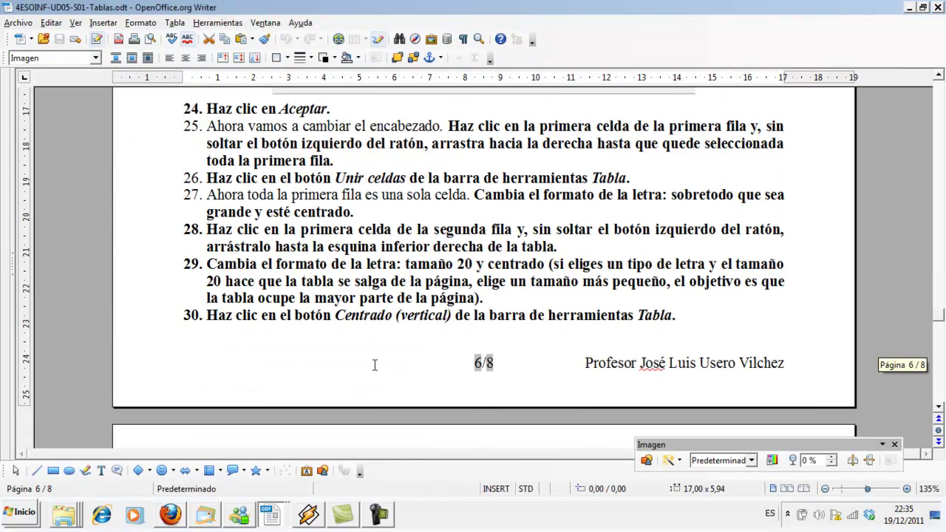
scroll(375, 365, "down", 2)
scroll(375, 365, "down", 5)
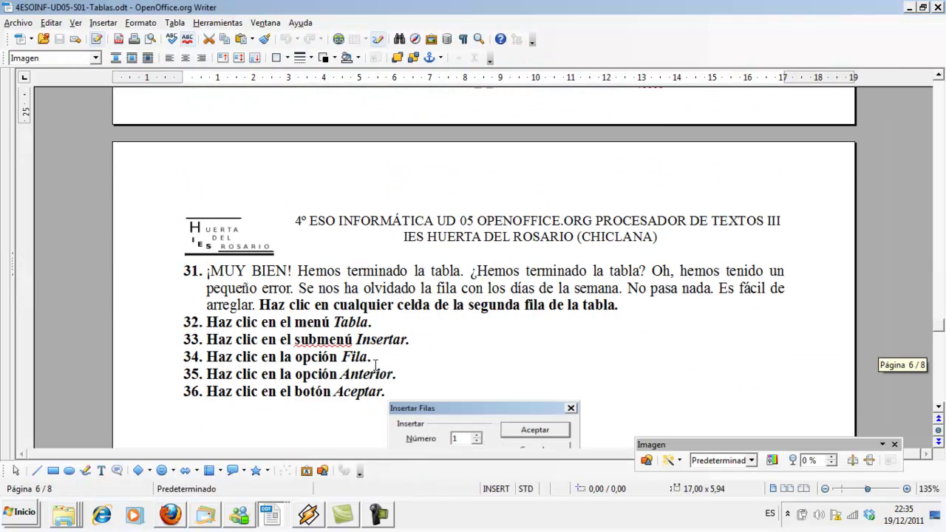
scroll(375, 364, "up", 6)
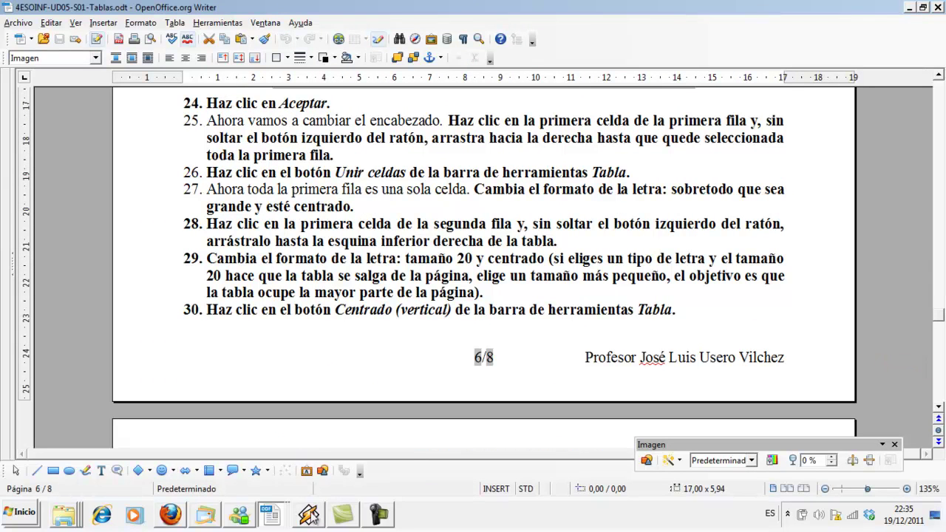
left_click(269, 522)
left_click(274, 473)
left_click(271, 516)
left_click(274, 482)
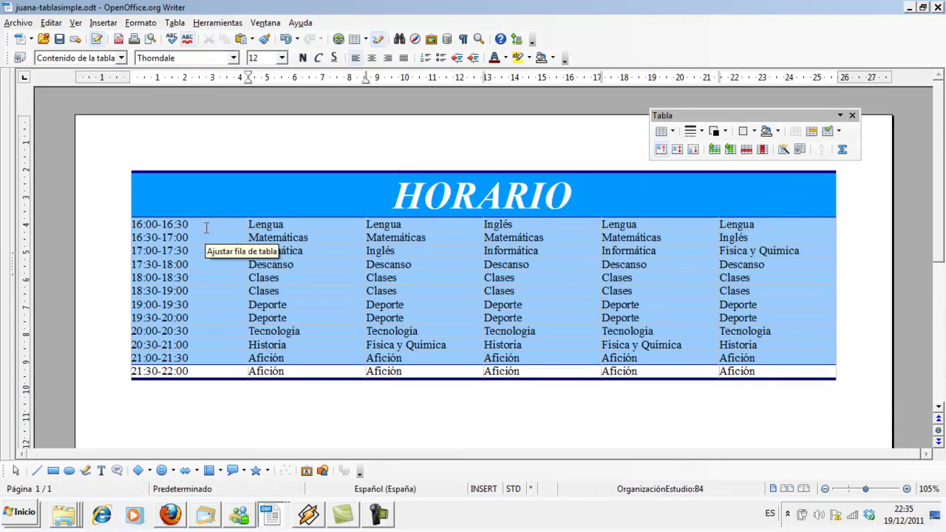
Step: Set the timetable rows below the title to Adobe Caslon Pro at 18 pt
mouse_move(222, 238)
left_mouse_down()
mouse_move(737, 358)
mouse_move(738, 371)
left_mouse_up()
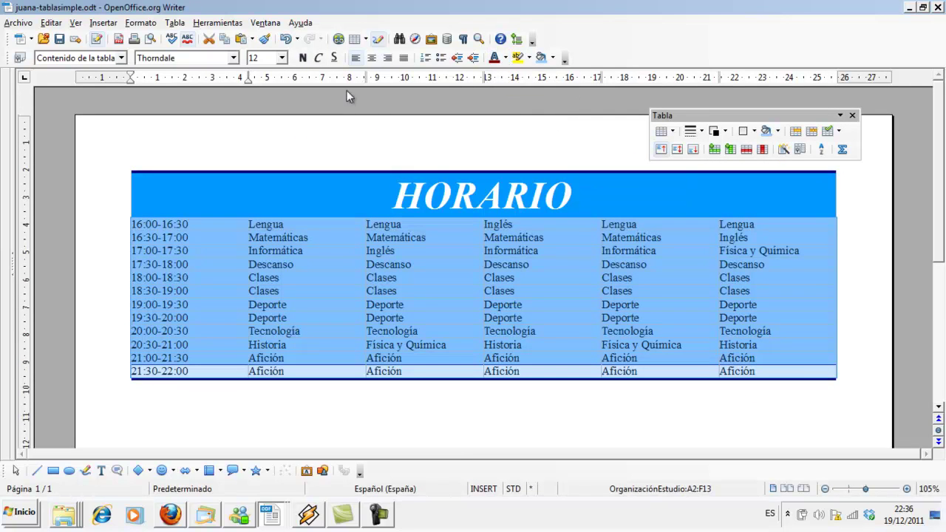
left_click(234, 59)
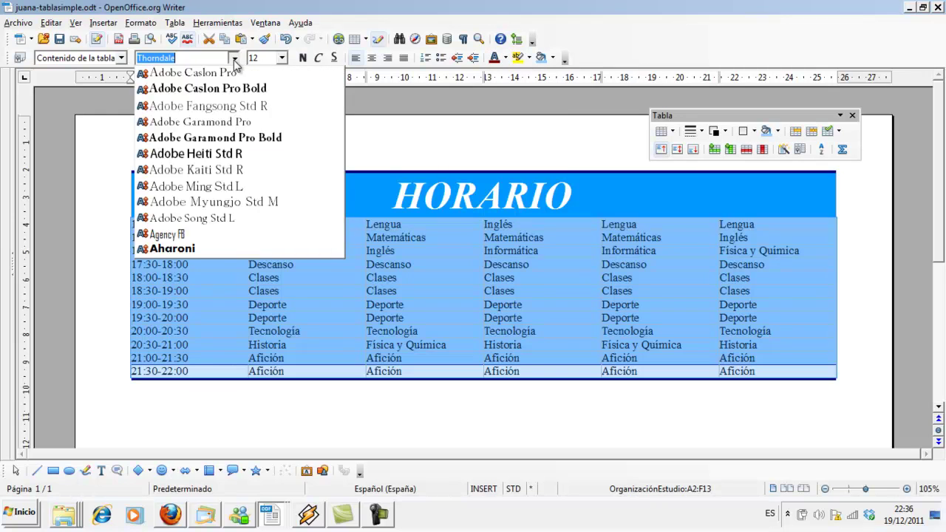
left_click(227, 77)
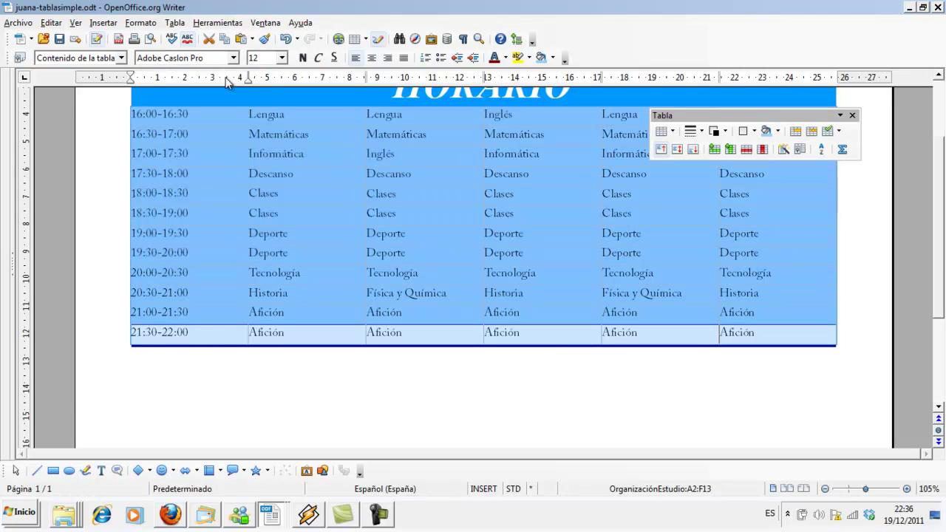
left_click(283, 58)
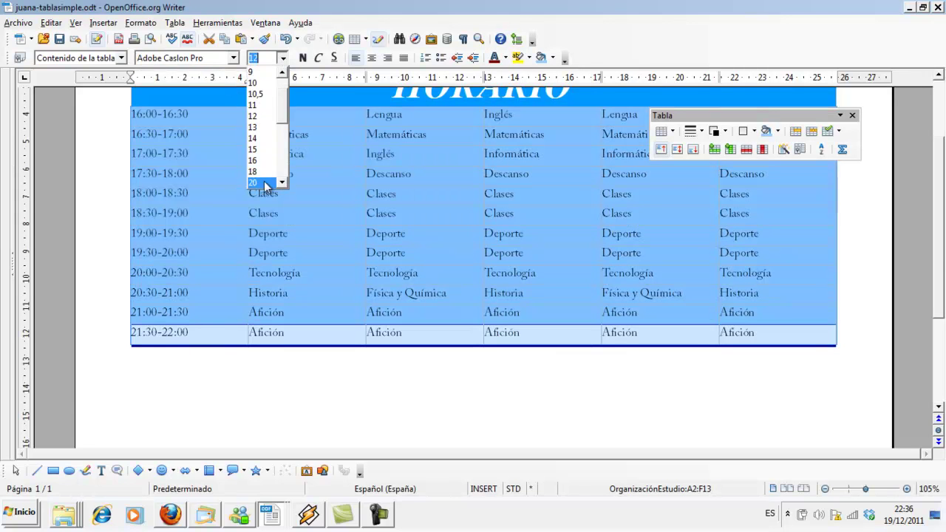
left_click(287, 183)
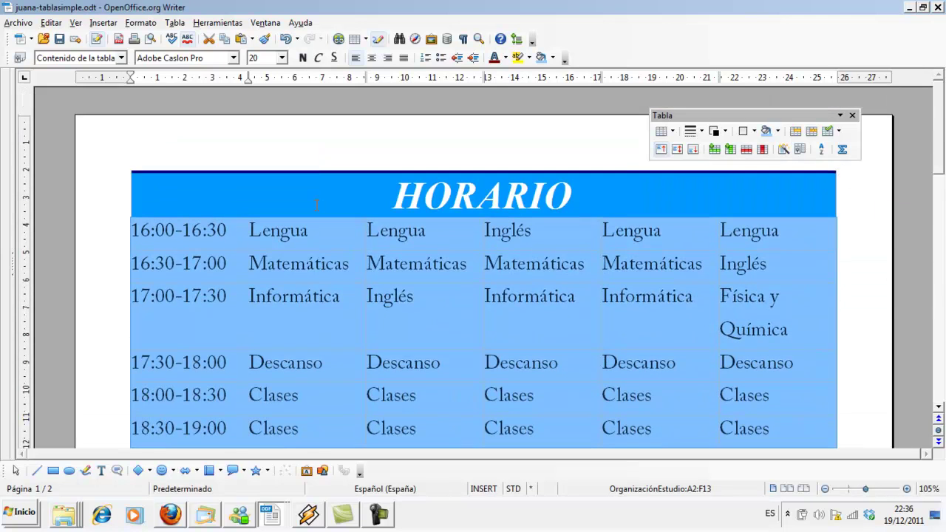
left_click(281, 58)
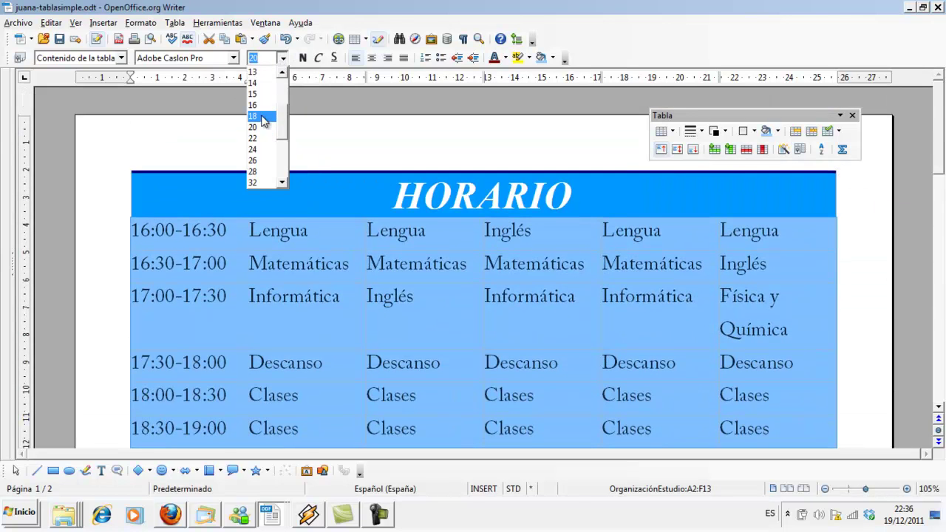
left_click(263, 115)
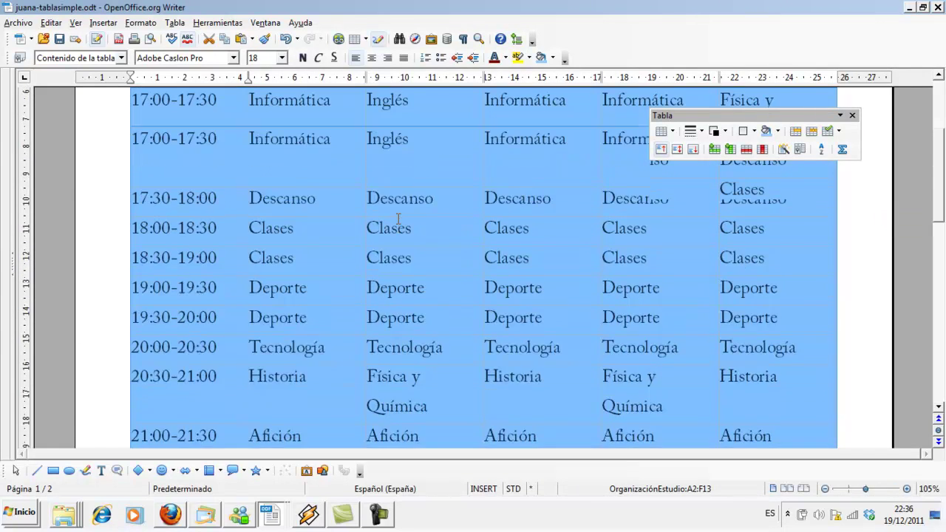
Step: Centre the selected cells' text both horizontally and vertically
scroll(397, 217, "down", 1)
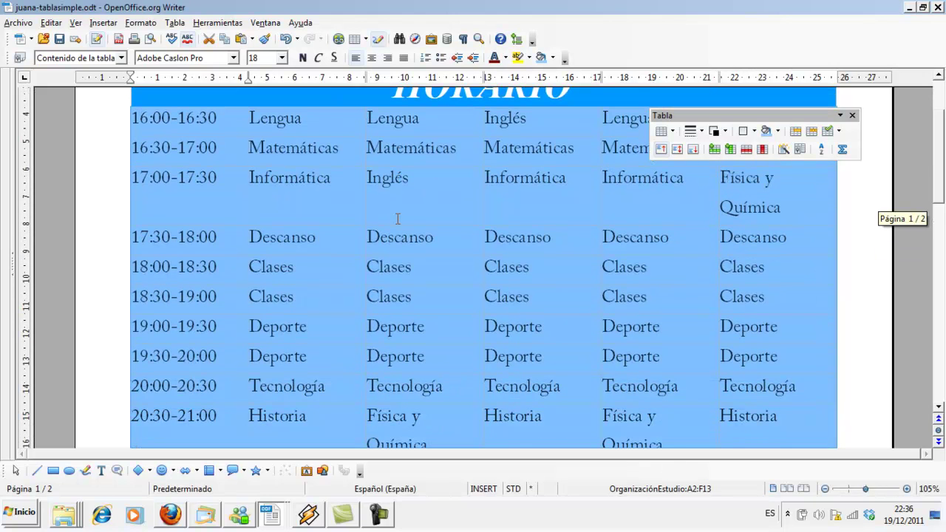
left_click(344, 183)
left_click_drag(137, 121, 414, 205)
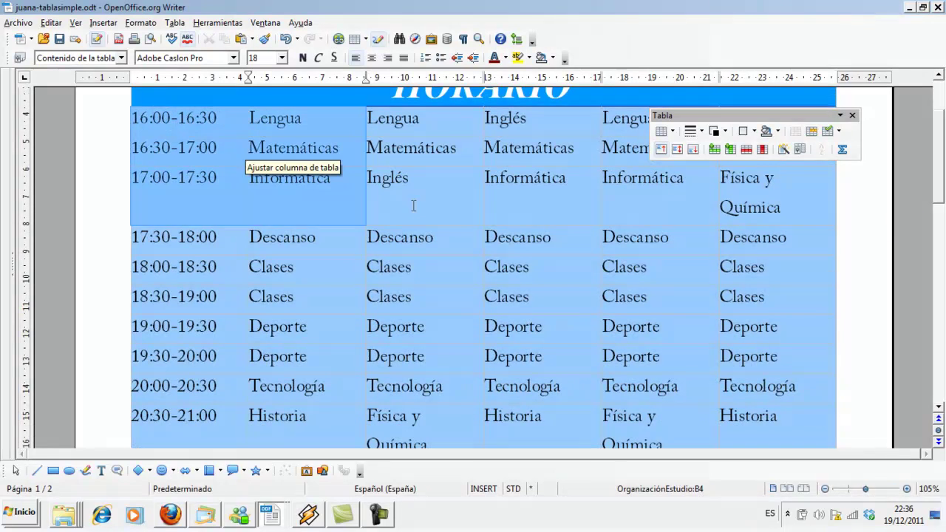
scroll(413, 205, "down", 3)
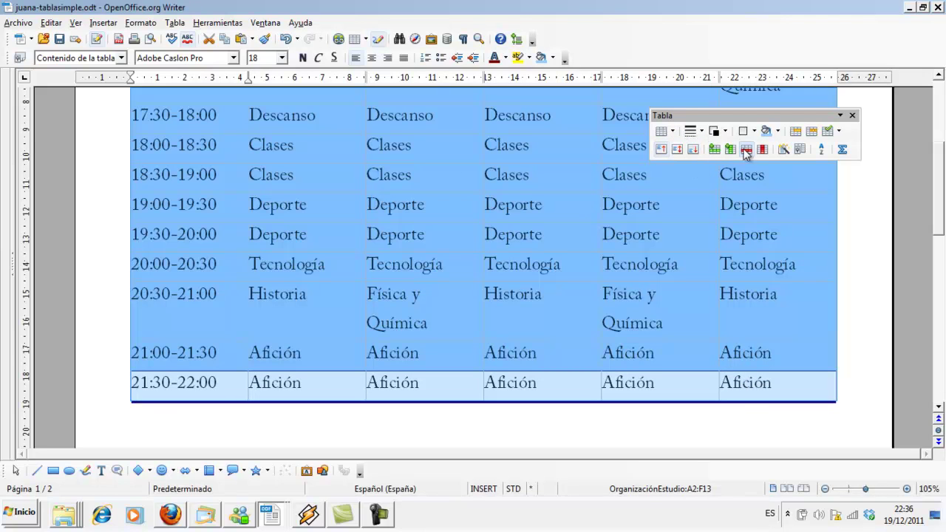
left_click(371, 58)
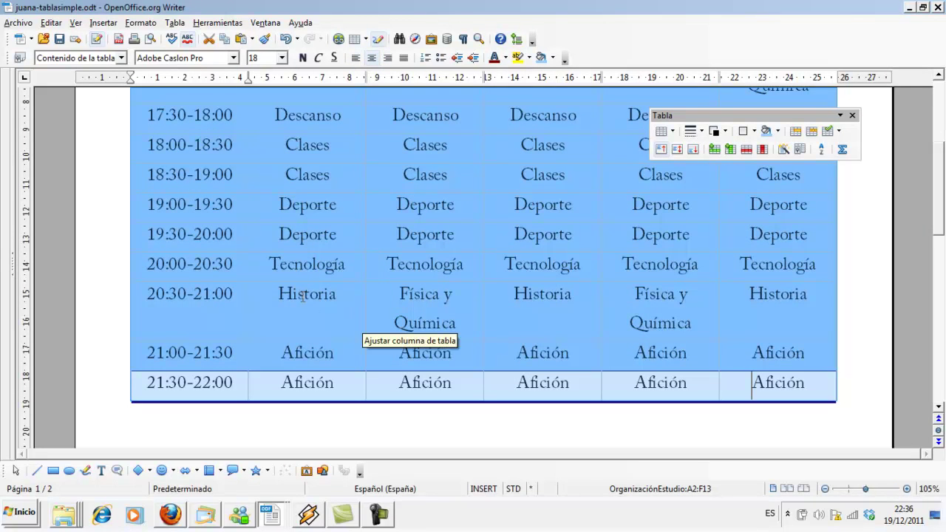
left_click(677, 149)
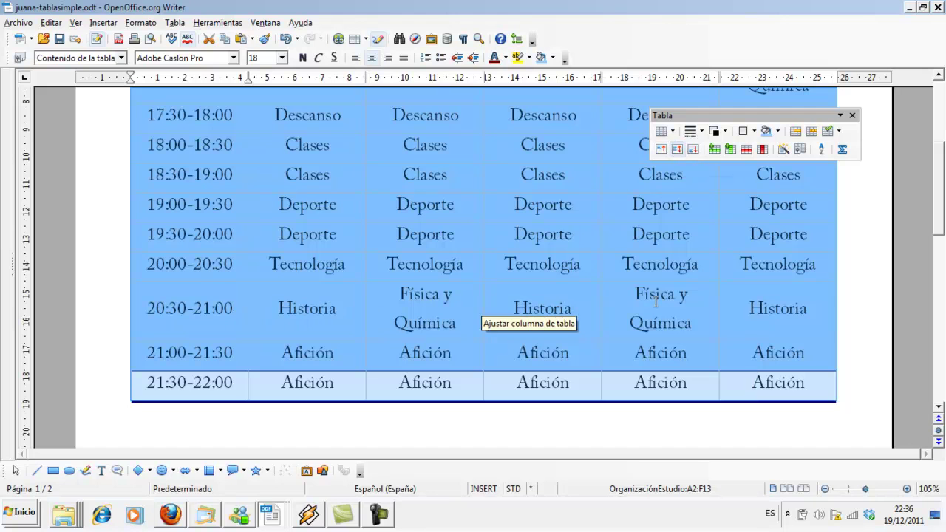
left_click(341, 311)
scroll(341, 311, "up", 2)
scroll(340, 251, "up", 3)
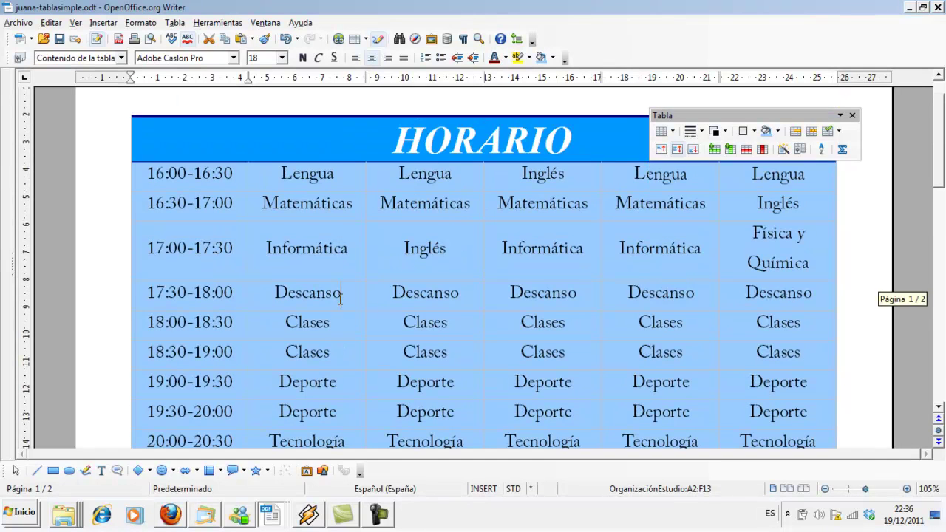
left_click(340, 298)
scroll(339, 299, "down", 3)
scroll(338, 303, "down", 2)
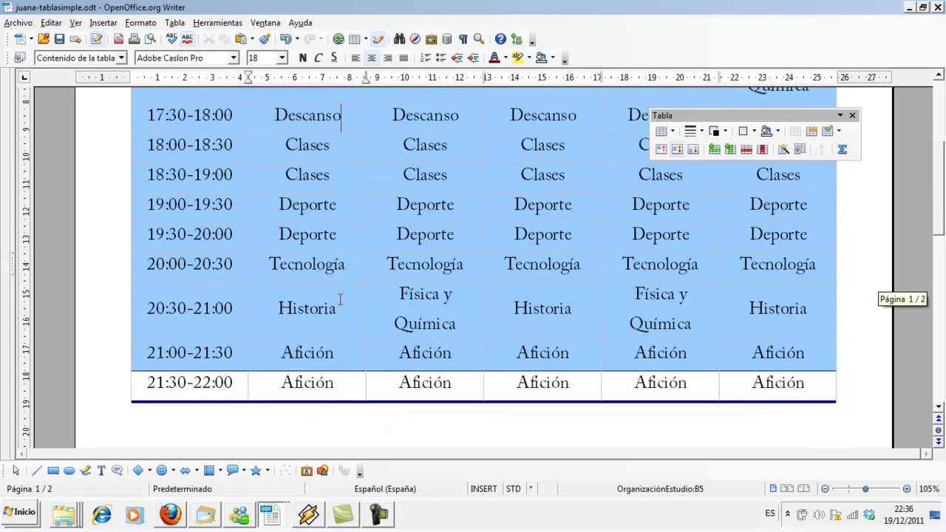
scroll(325, 370, "up", 1)
left_click(286, 519)
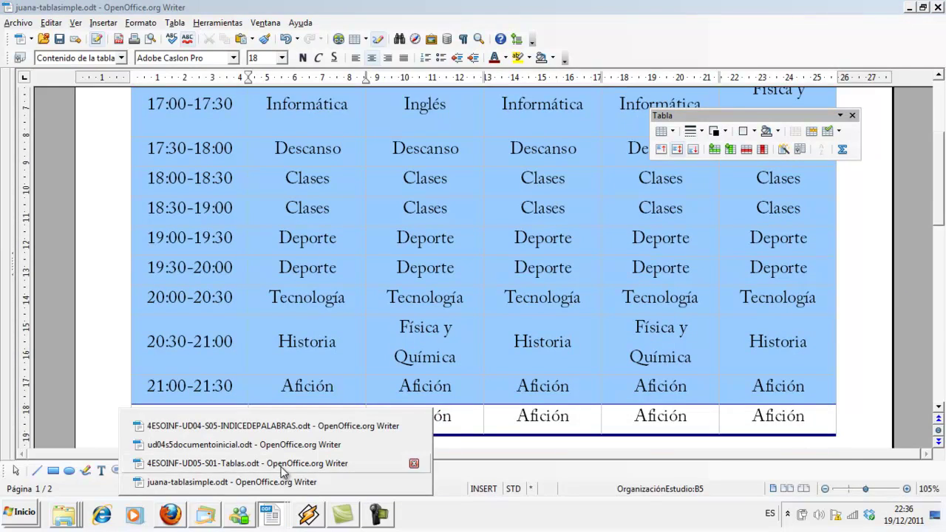
left_click(281, 461)
scroll(422, 310, "down", 8)
scroll(420, 309, "down", 6)
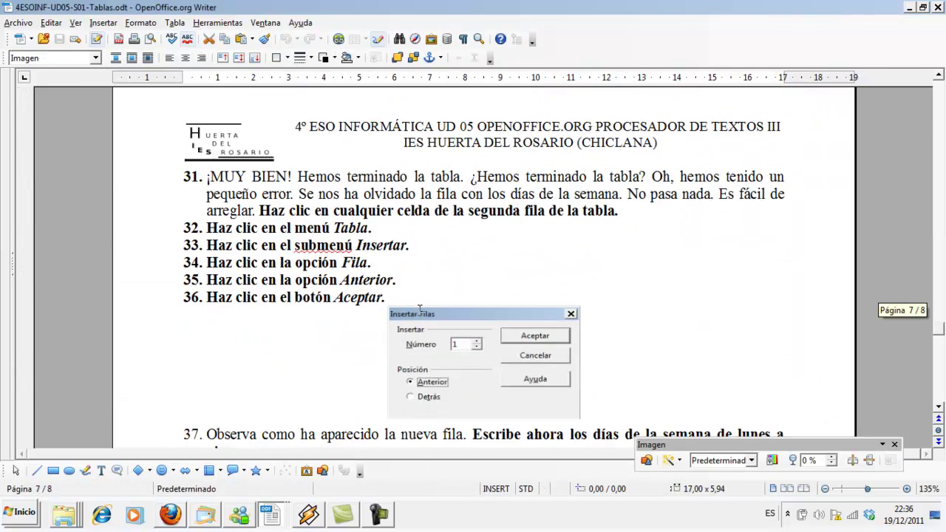
scroll(420, 309, "down", 3)
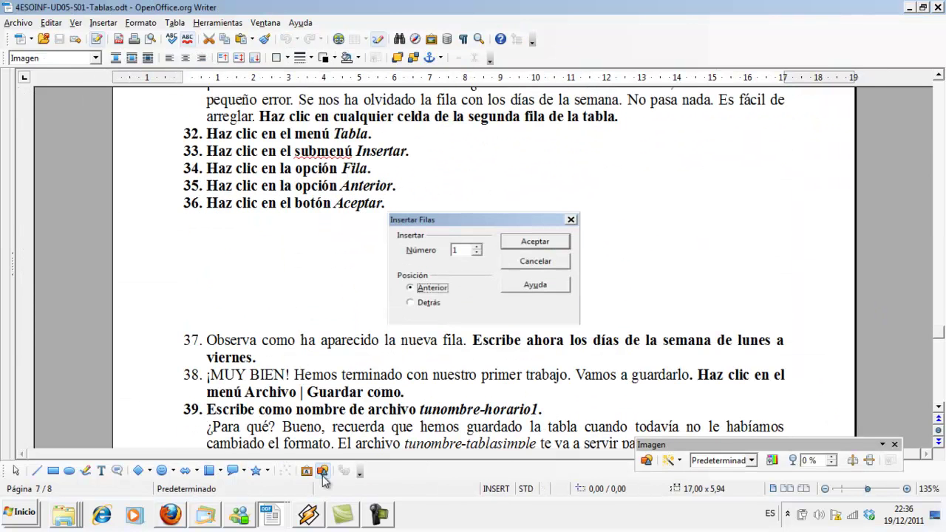
left_click(271, 517)
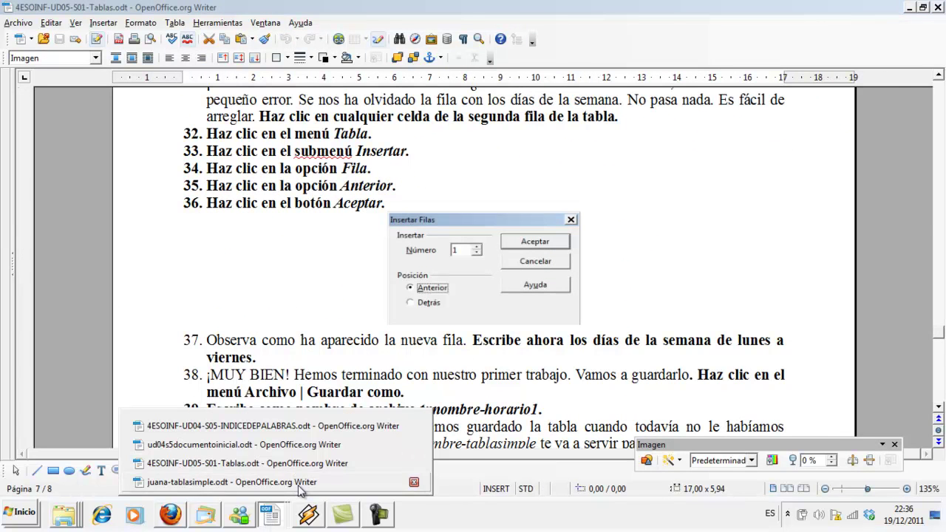
left_click(411, 481)
left_click(405, 295)
scroll(403, 295, "up", 5)
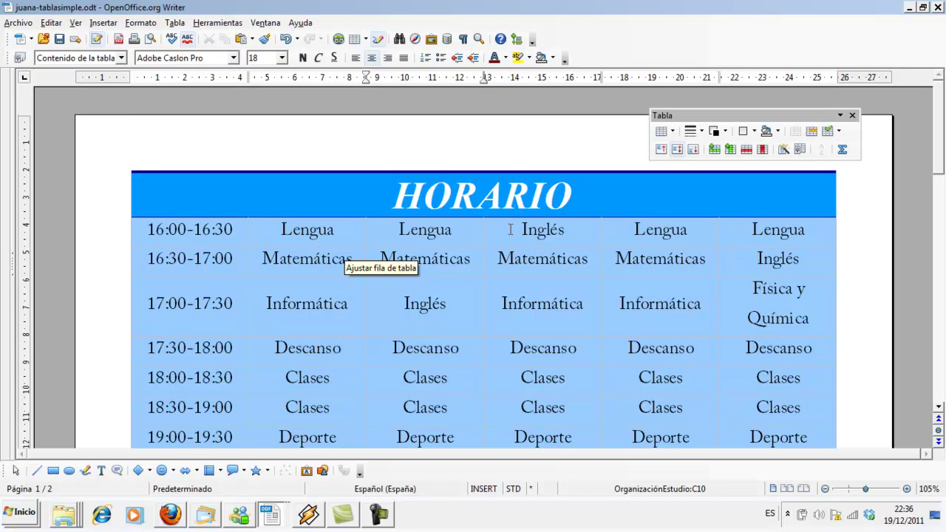
Step: Try inserting a row from the table toolbar, then undo both misplaced rows
left_click(606, 196)
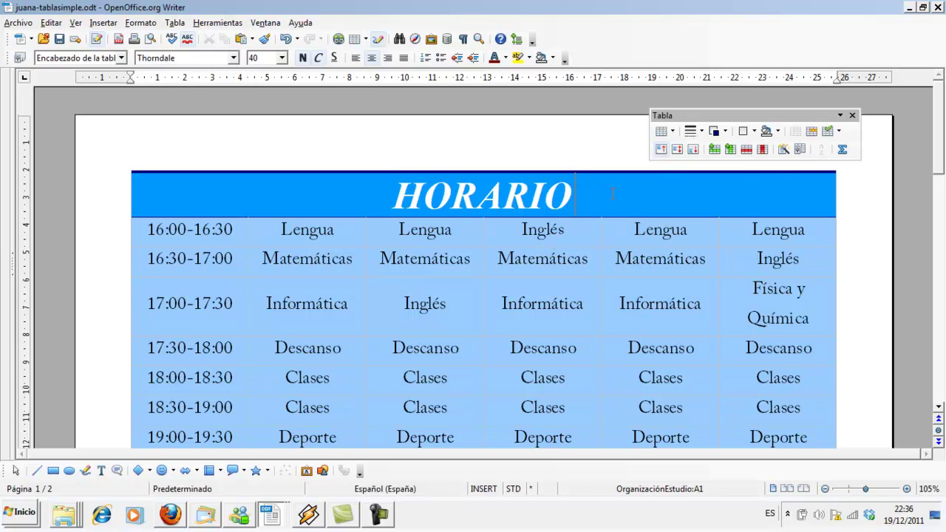
left_click(714, 149)
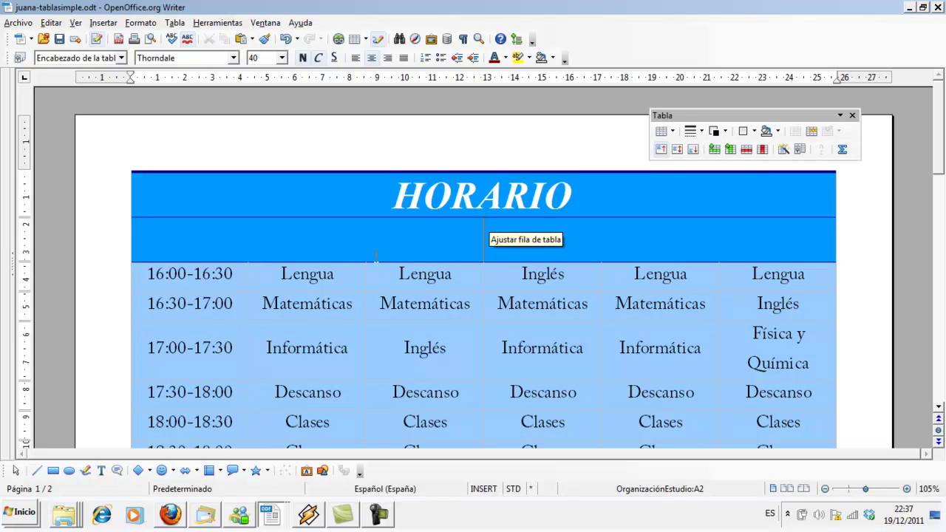
left_click(286, 39)
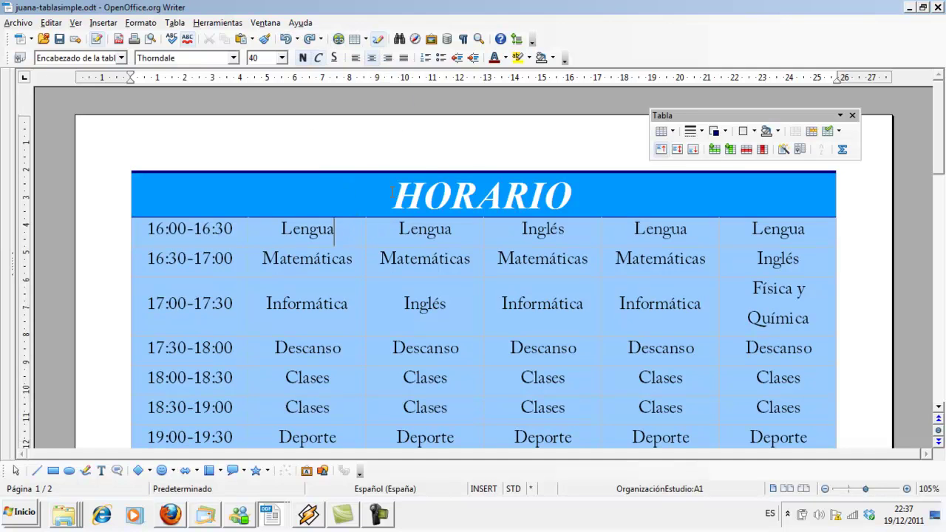
left_click(715, 153)
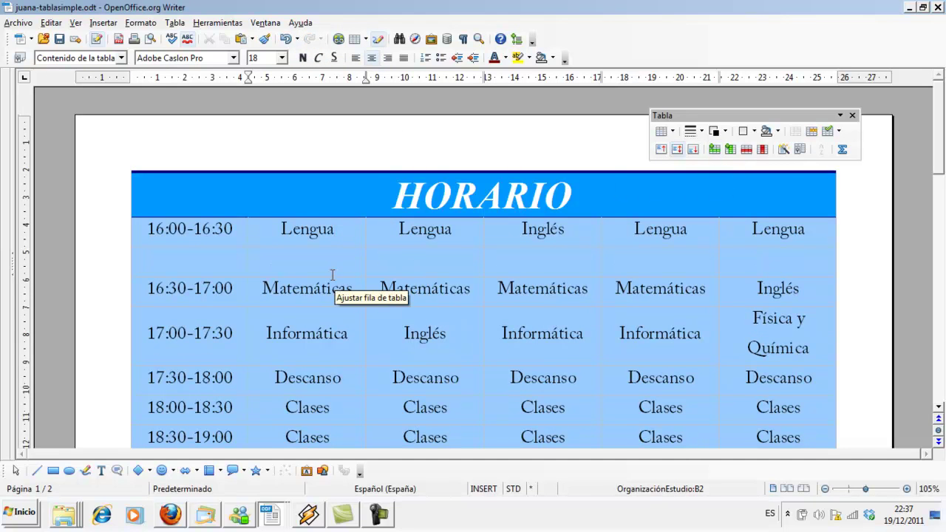
left_click(286, 40)
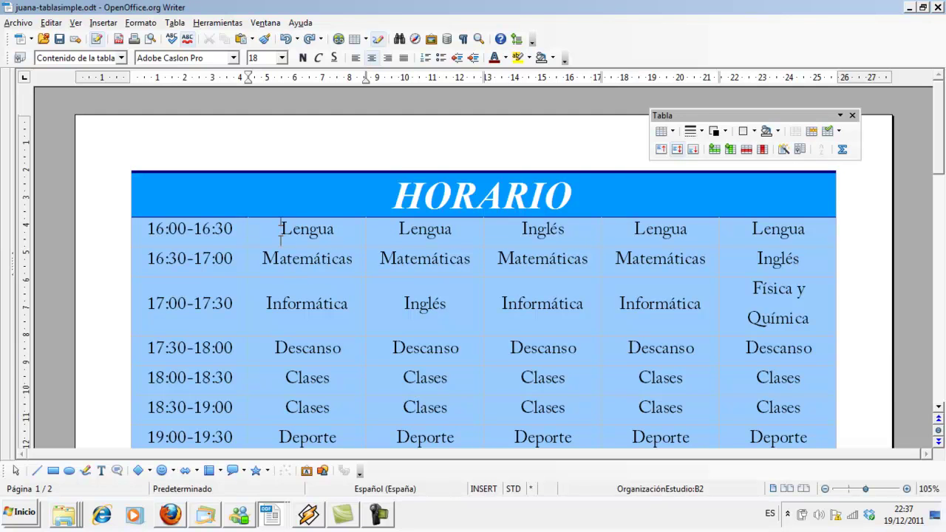
Step: Insert one empty row before the 16:00-16:30 row, just under the HORARIO title
left_click(177, 23)
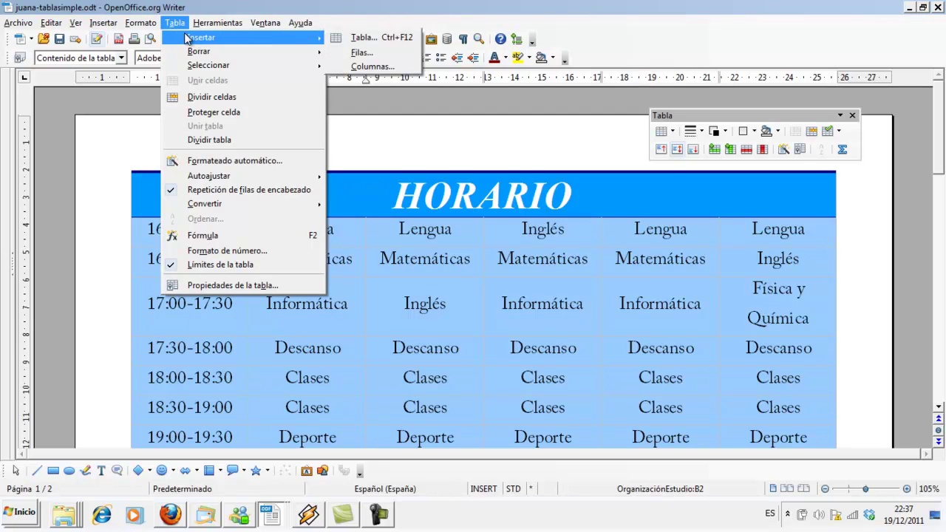
left_click(354, 51)
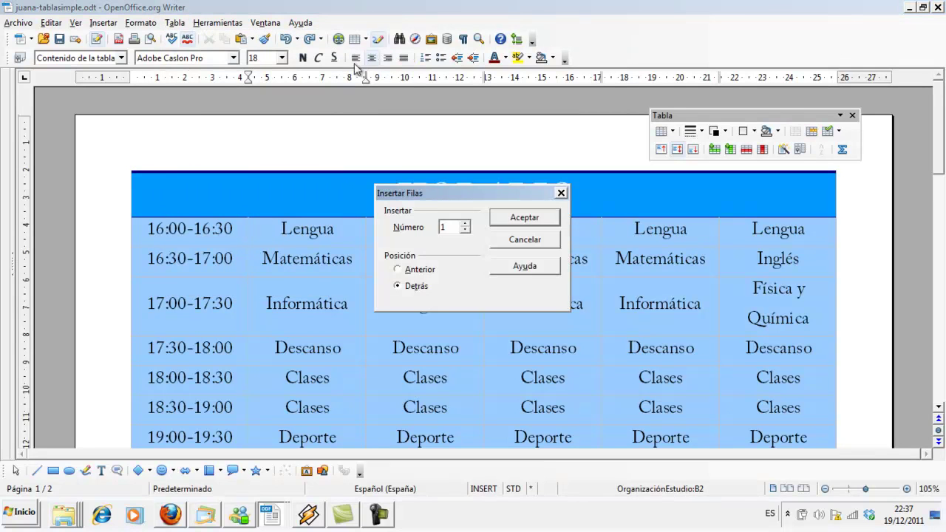
left_click(399, 272)
left_click(538, 218)
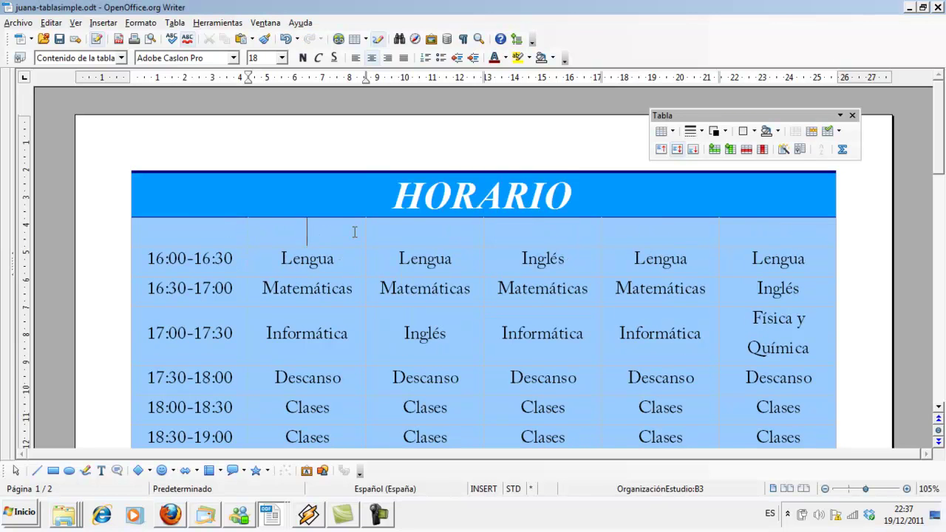
Step: Fill the new row with Lunes, Martes, Miércoles, Jueves and Viernes
type("Lunes")
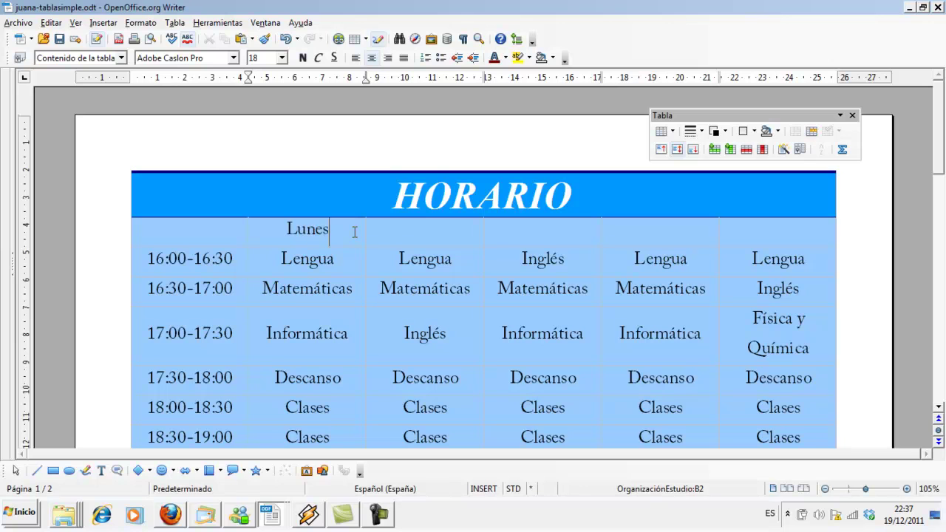
type(" Martes")
key("Tab")
type("Miércol")
key("Return")
key("Tab")
type("Ju")
key("Return")
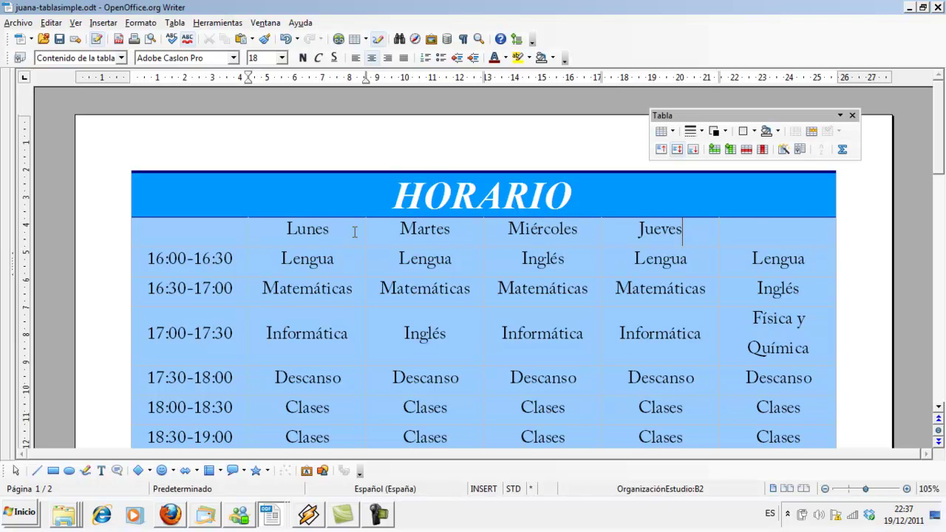
type("Viern")
key("Return")
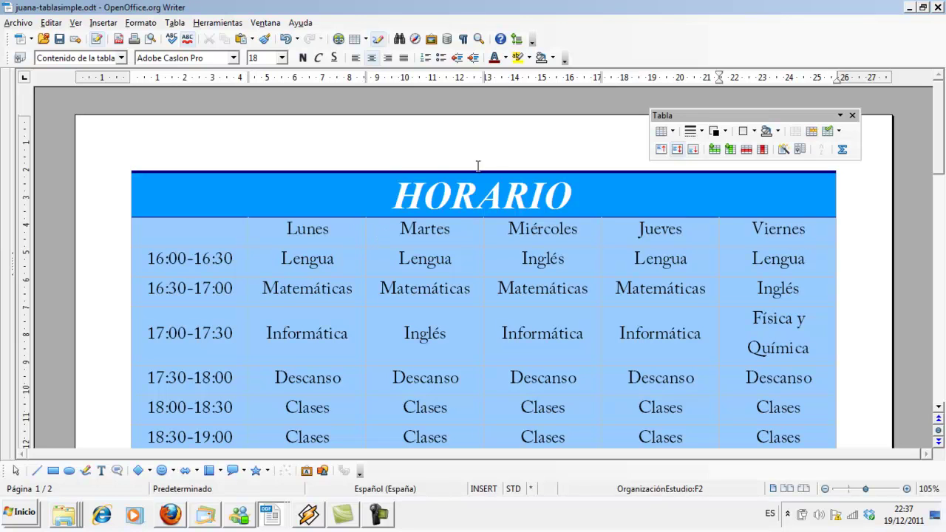
Step: Make the weekday heading row and the first-column times bold
left_click_drag(797, 230, 327, 232)
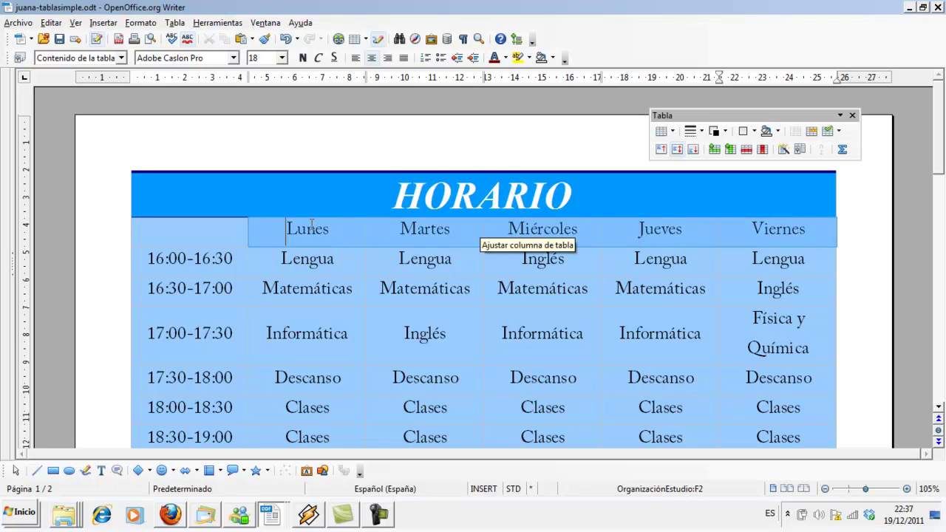
left_click(302, 58)
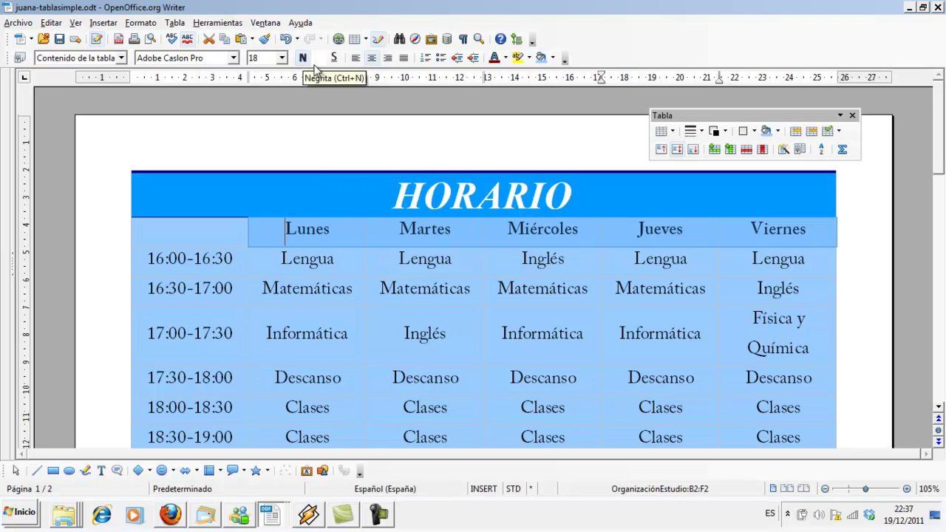
left_click(395, 226)
mouse_move(148, 259)
left_mouse_down()
mouse_move(213, 447)
mouse_move(222, 359)
left_mouse_up()
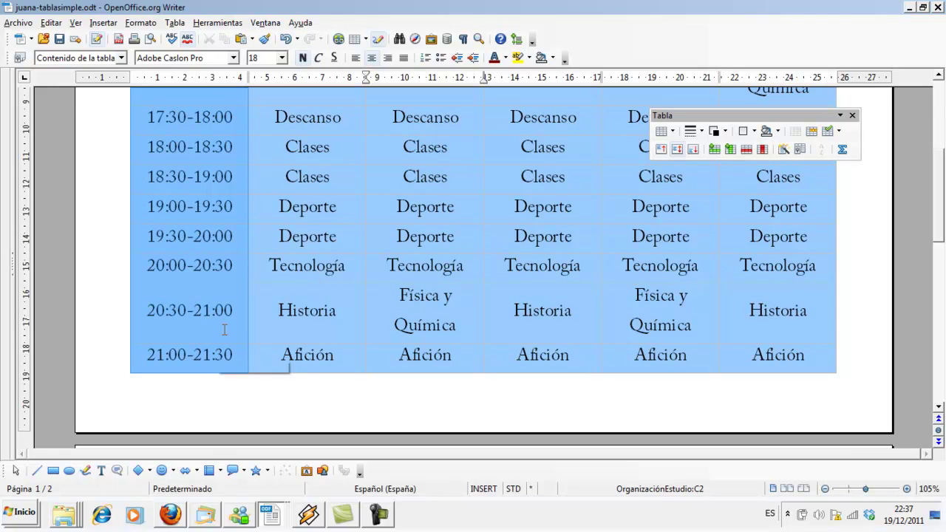
left_click(302, 59)
left_click(338, 188)
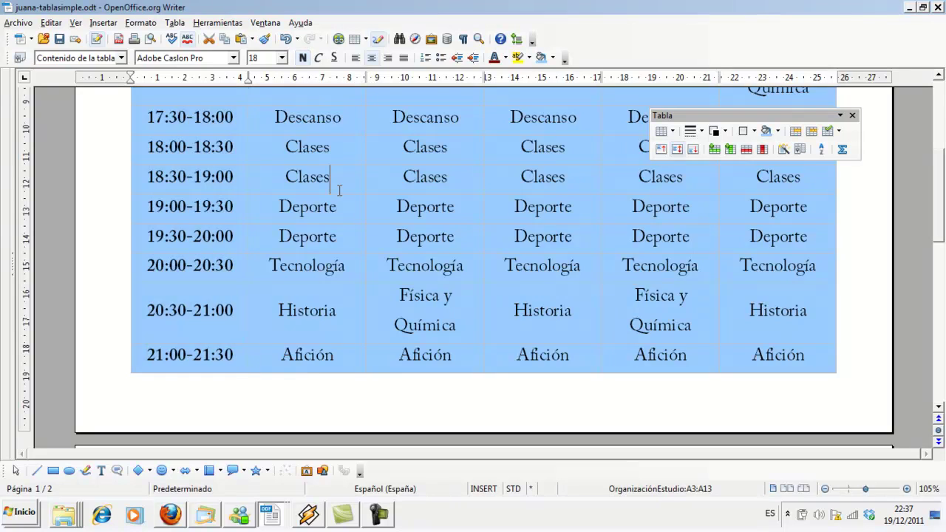
scroll(339, 191, "up", 5)
scroll(339, 190, "up", 1)
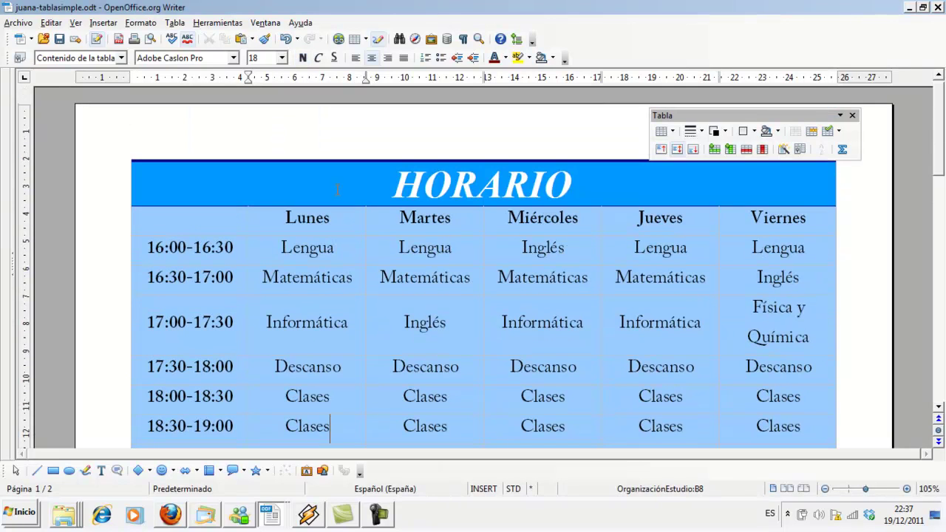
Step: Return to the timetable and save it under a new name ending in '-horario1.odt'
left_click(259, 516)
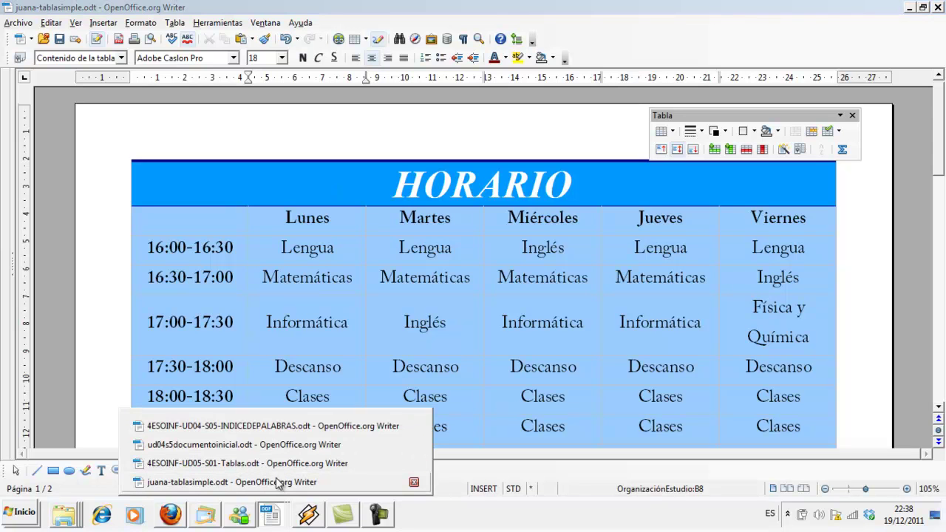
left_click(277, 482)
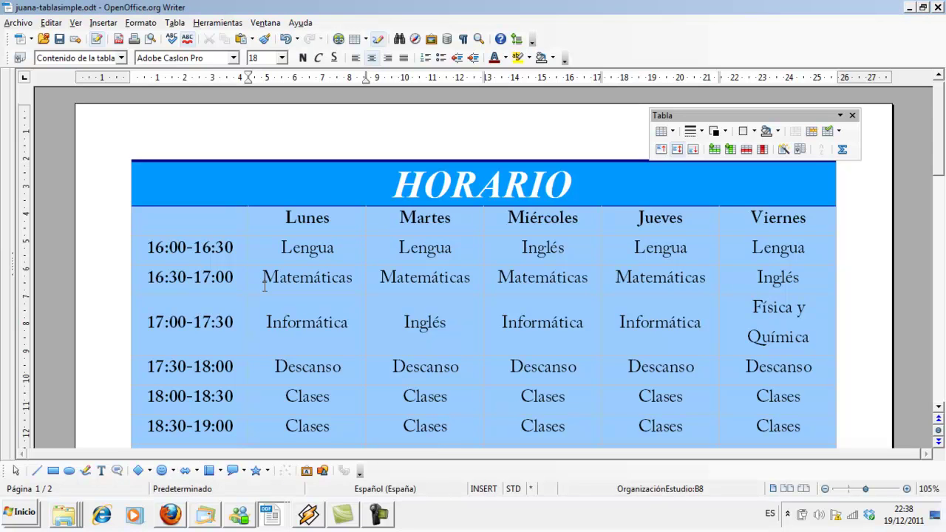
left_click(21, 24)
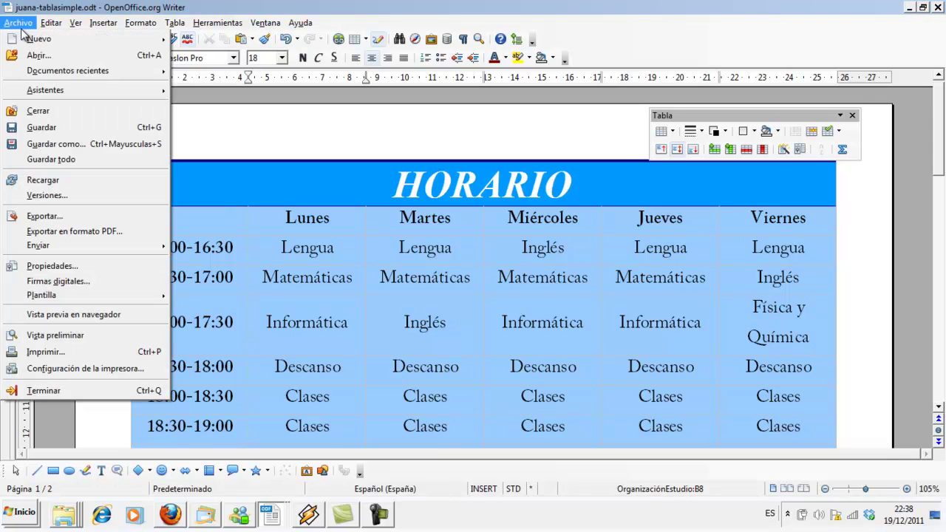
left_click(62, 151)
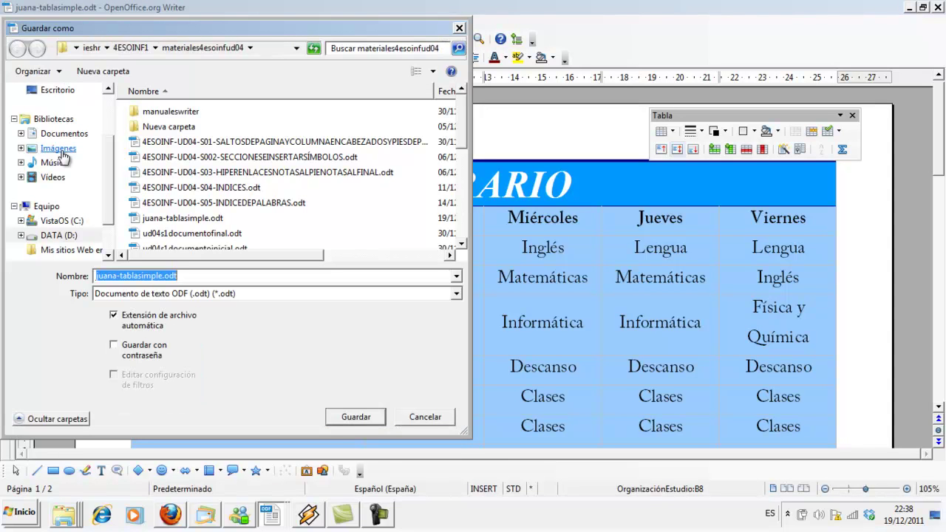
left_click(162, 276)
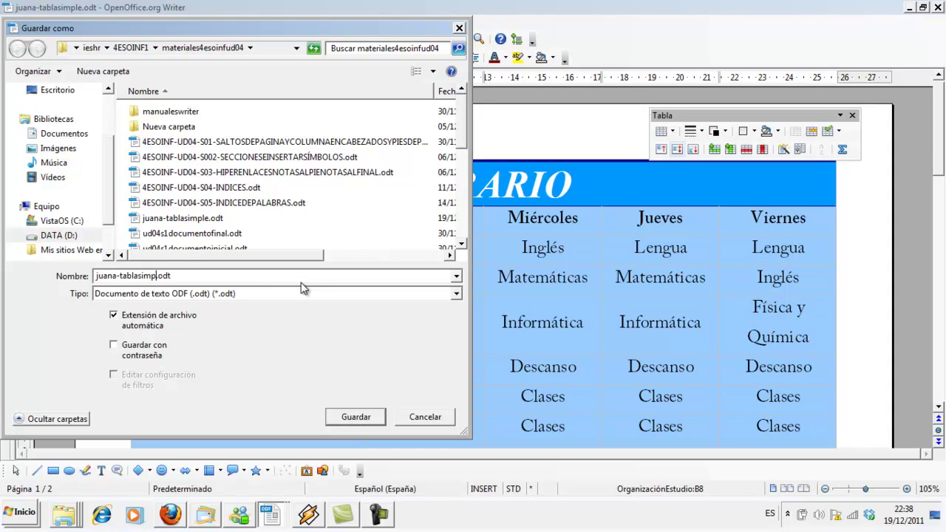
key("BackSpace")
key("BackSpace")
key("BackSpace")
key("Return")
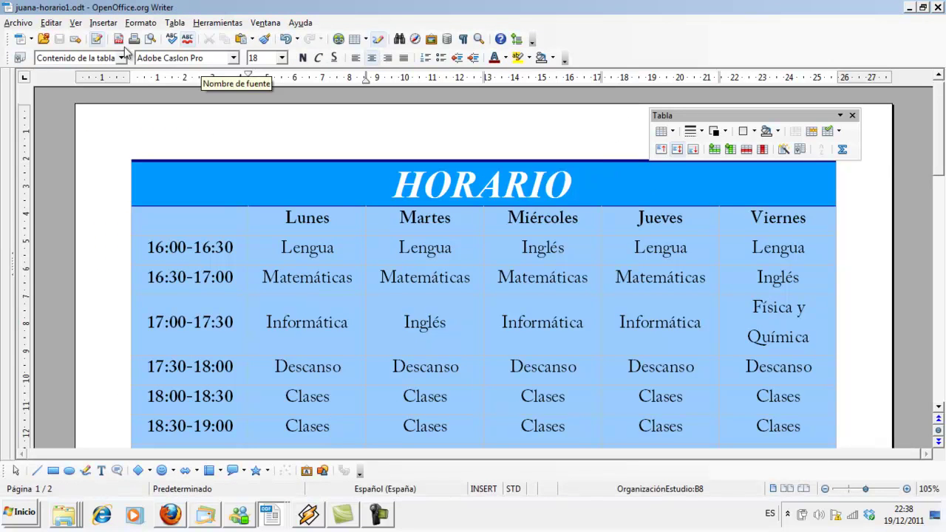
Step: Reopen the plain '-tablasimple.odt' timetable file from the Open dialog
left_click(28, 23)
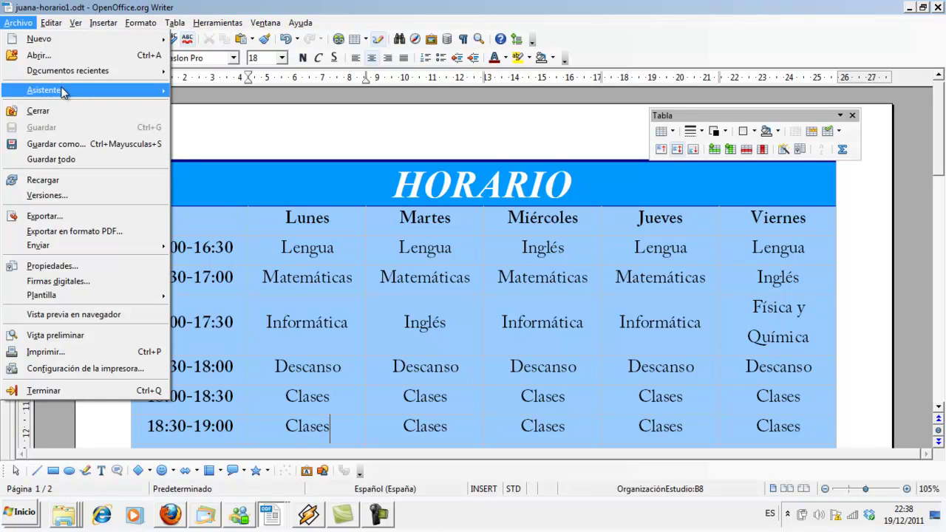
mouse_move(68, 71)
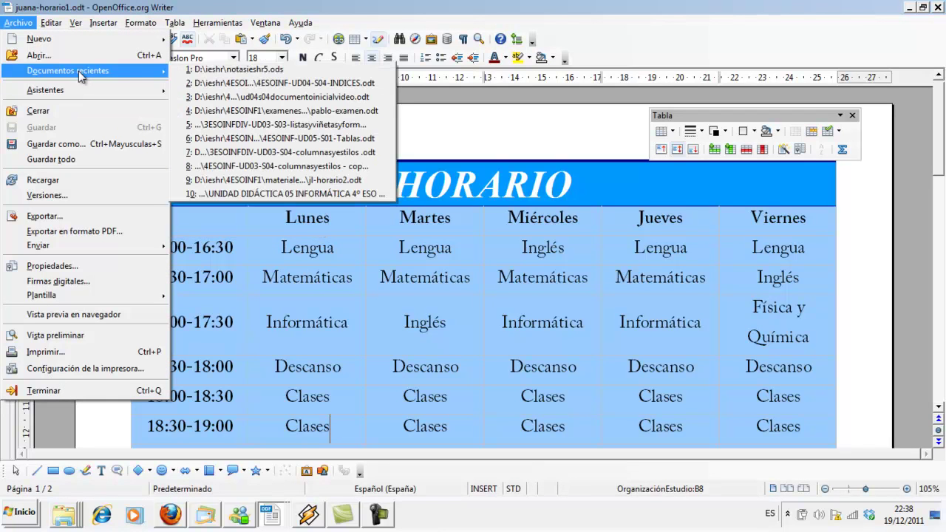
left_click(18, 22)
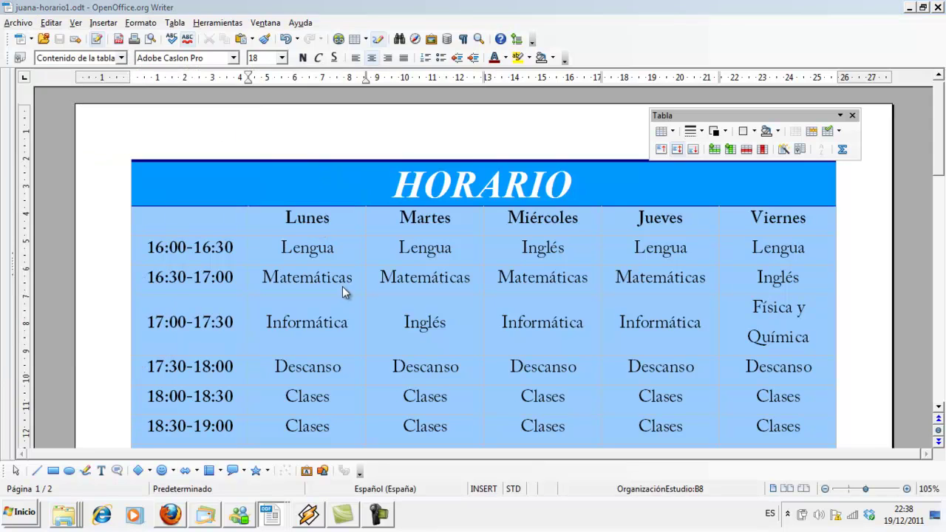
key("ctrl+o")
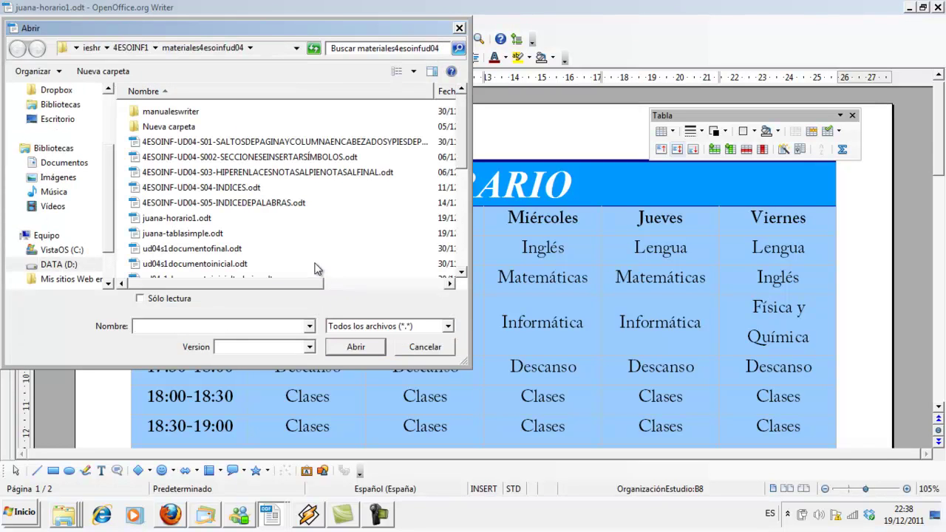
mouse_move(464, 154)
left_mouse_down()
mouse_move(456, 184)
mouse_move(453, 173)
left_mouse_up()
double_click(211, 186)
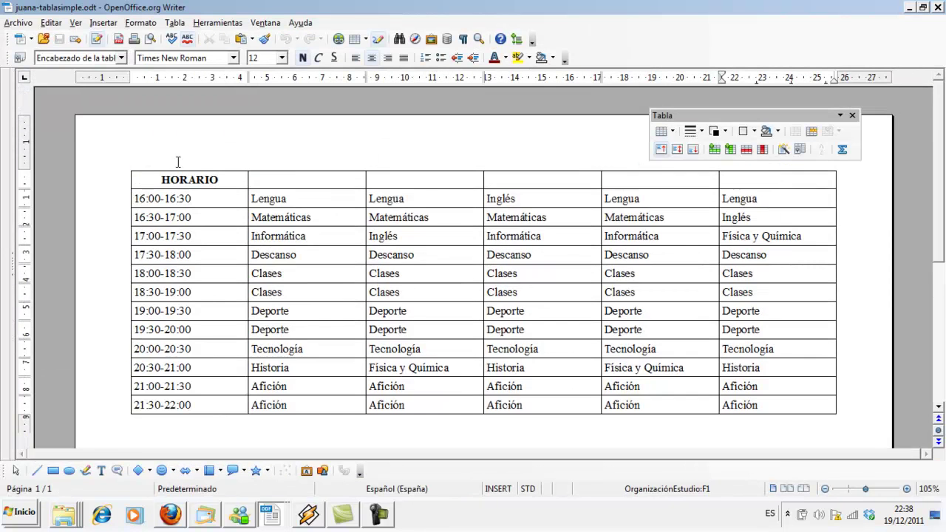
Step: Merge the HORARIO header row into one cell and add an empty row above 16:00-16:30
left_click_drag(145, 179, 736, 181)
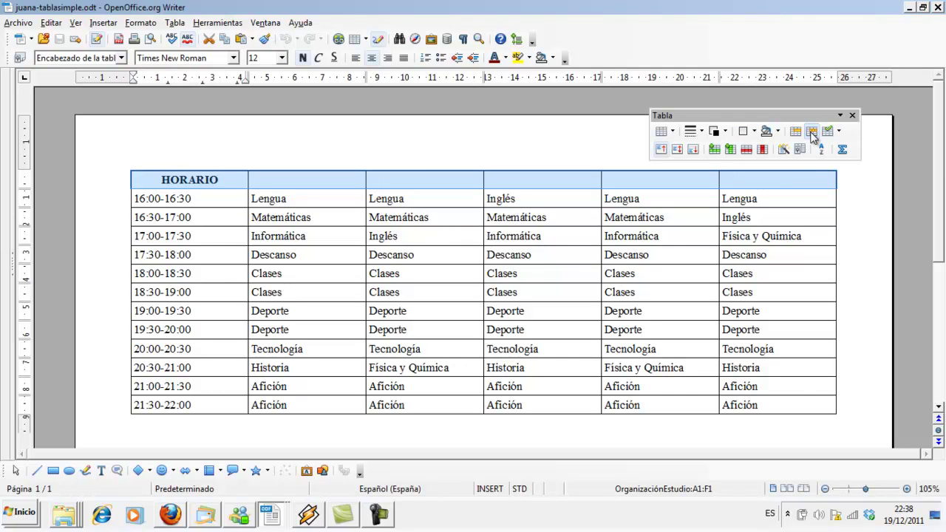
left_click(795, 133)
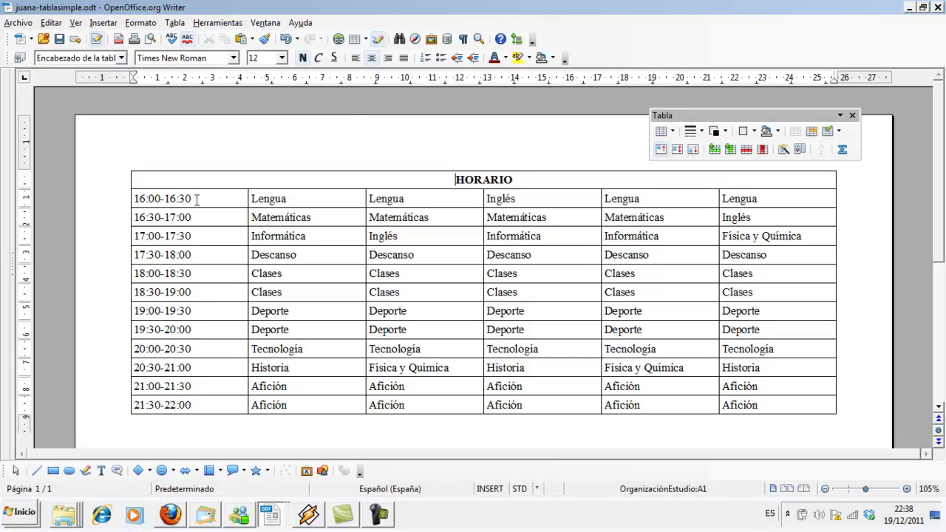
left_click(244, 187)
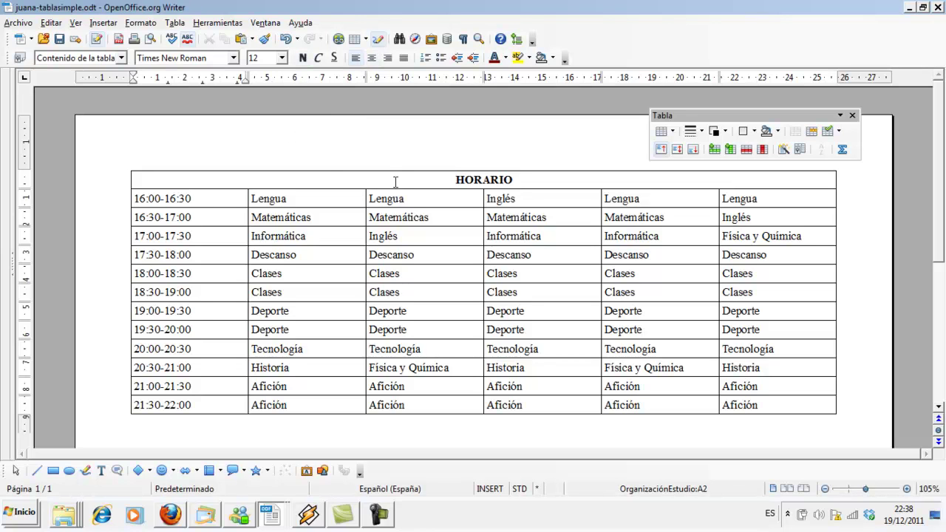
left_click(407, 194)
left_click(176, 23)
mouse_move(201, 38)
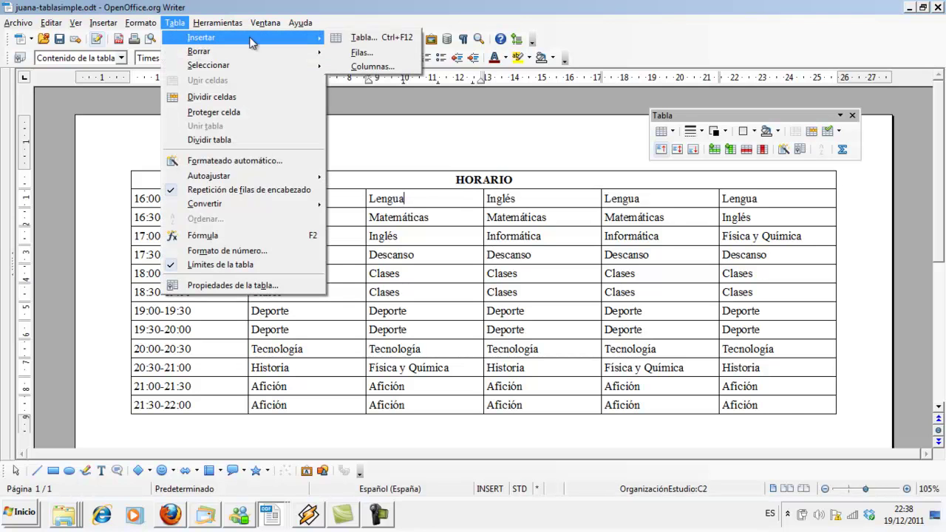
left_click(363, 52)
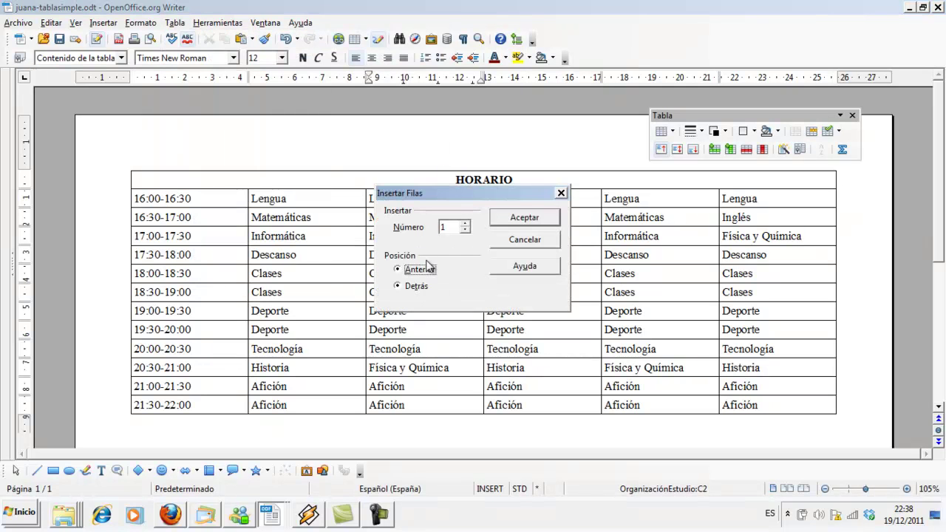
left_click(524, 217)
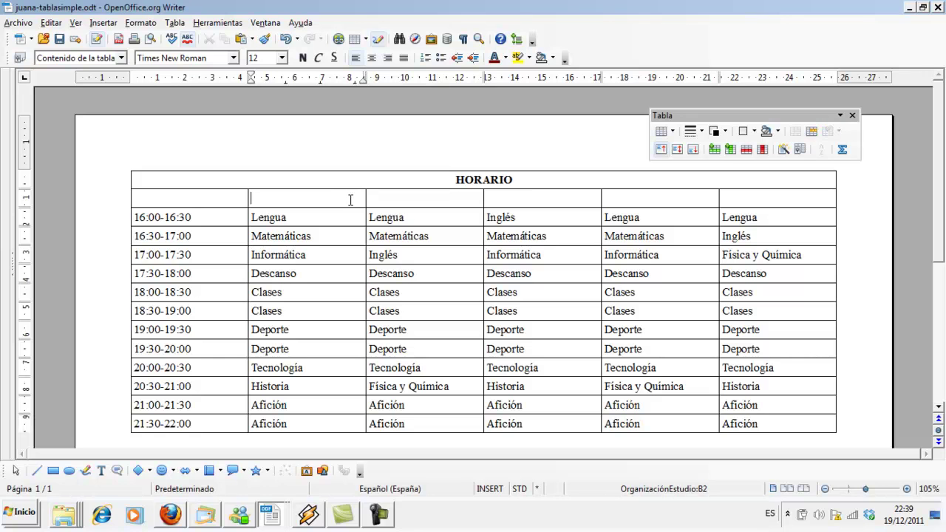
type("Lun")
Step: Start the weekday headings in the new row with Lunes and Martes
key("Tab")
type("Mar")
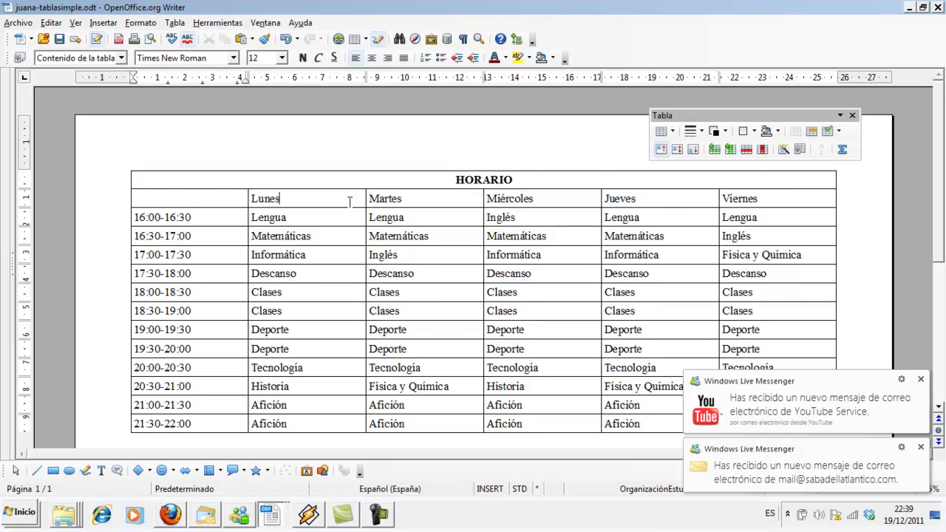
scroll(350, 202, "down", 1)
Step: Make the HORARIO title 40 pt Traditional Arabic with dark blue font colour
double_click(555, 141)
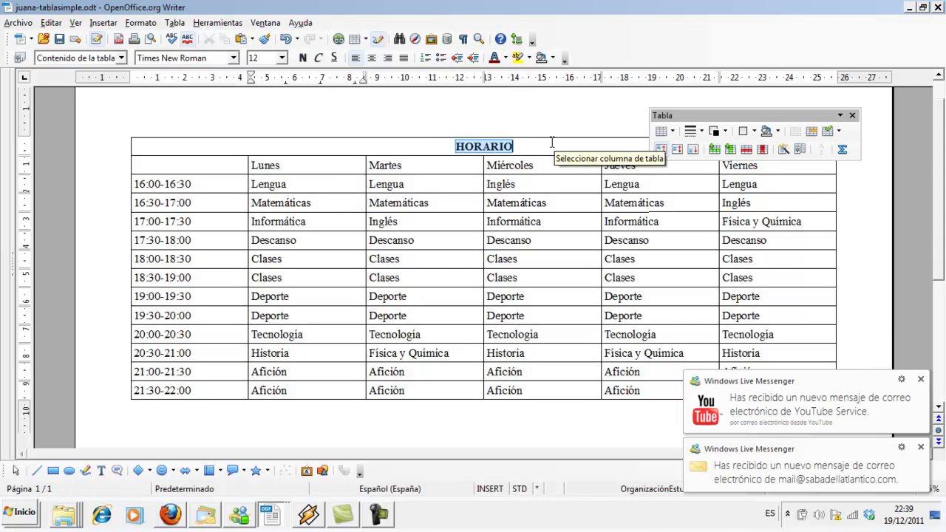
left_click(282, 59)
left_click(281, 139)
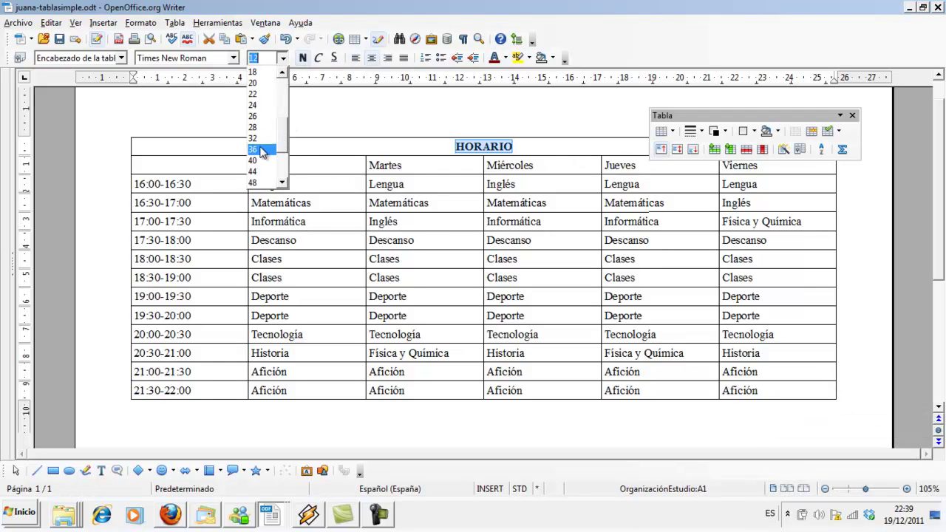
left_click(259, 161)
left_click(235, 60)
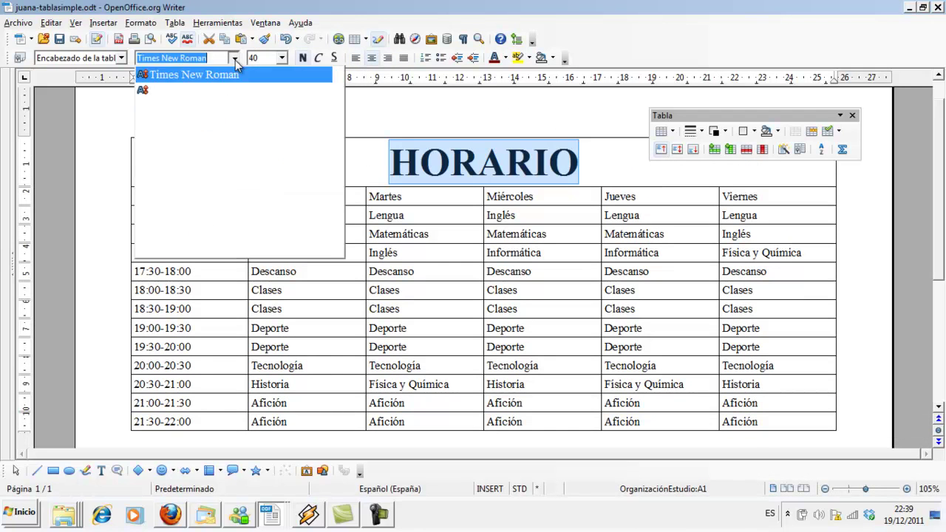
left_click(210, 93)
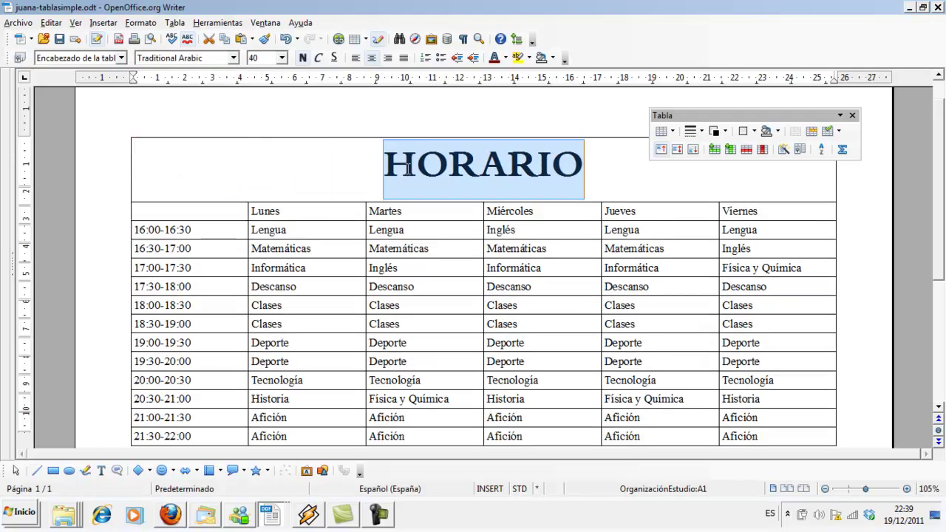
left_click(507, 60)
left_click(506, 88)
left_click(449, 148)
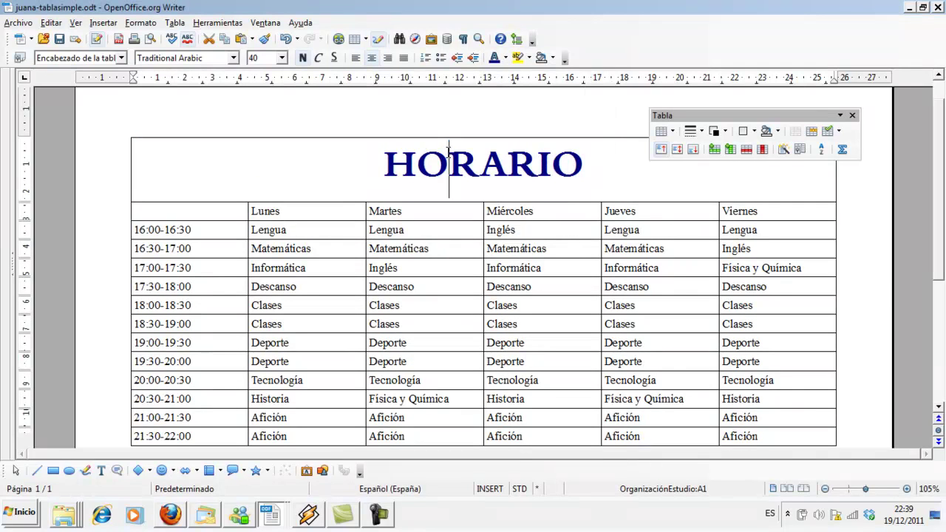
scroll(450, 150, "down", 2)
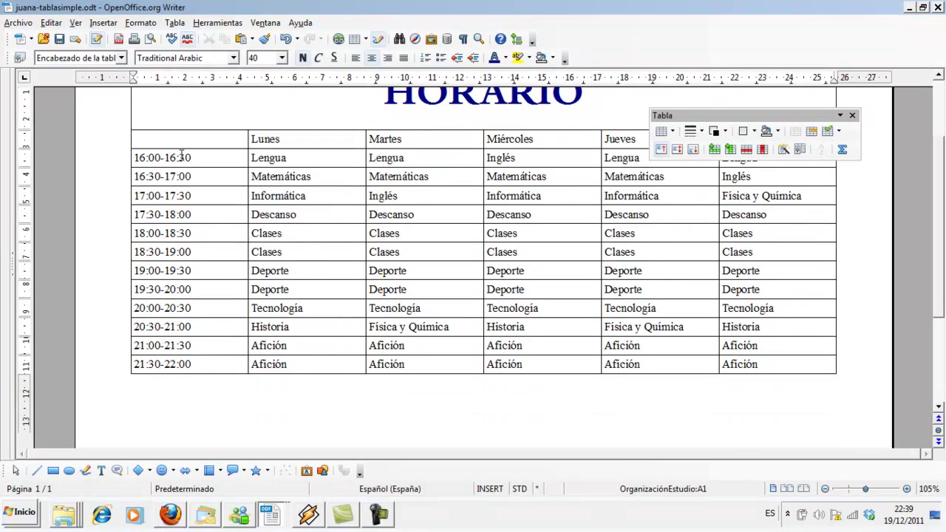
Step: Set all table text below the title in the Mangal font
left_click_drag(192, 141, 739, 365)
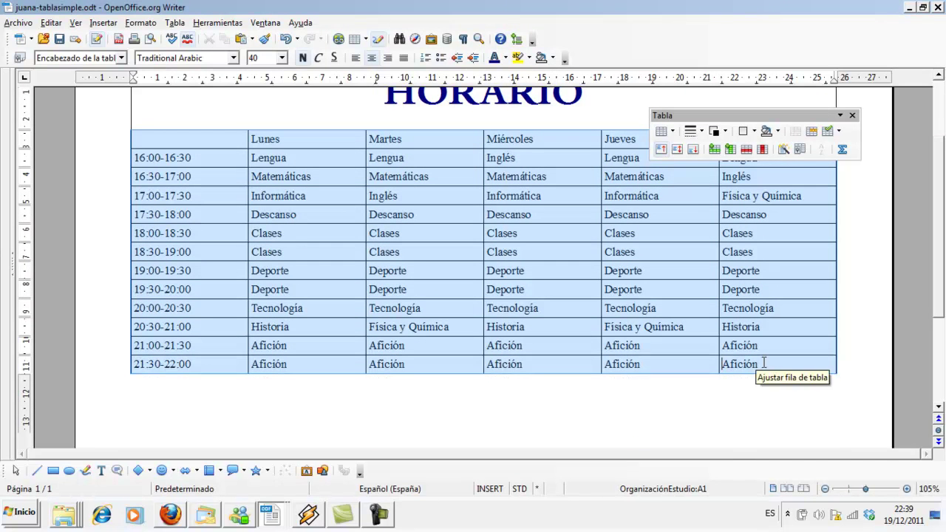
left_click(234, 57)
scroll(204, 129, "down", 6)
scroll(200, 147, "down", 1)
scroll(192, 157, "down", 4)
scroll(188, 160, "down", 5)
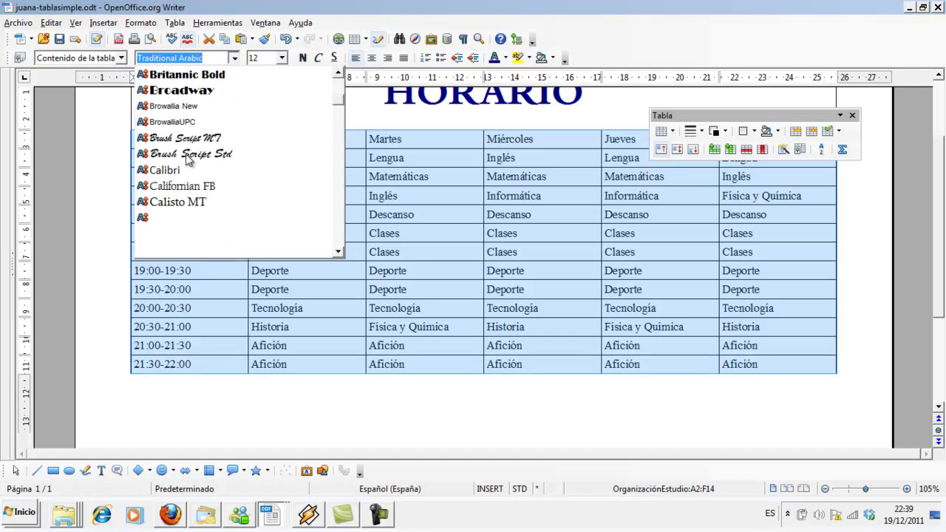
scroll(189, 160, "down", 5)
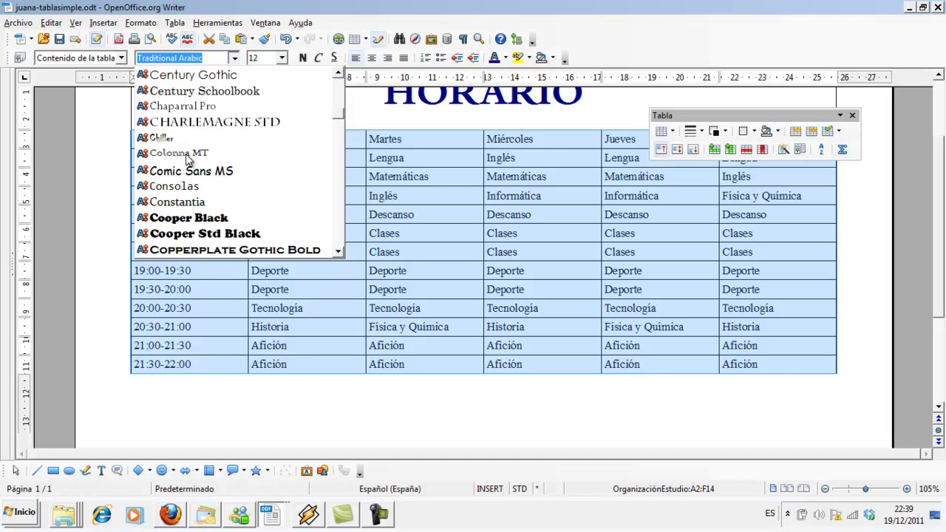
scroll(187, 159, "down", 2)
scroll(187, 159, "down", 1)
scroll(188, 159, "down", 2)
scroll(188, 158, "down", 1)
scroll(188, 157, "down", 4)
scroll(188, 156, "down", 2)
scroll(188, 155, "down", 2)
scroll(188, 155, "down", 4)
scroll(188, 155, "down", 1)
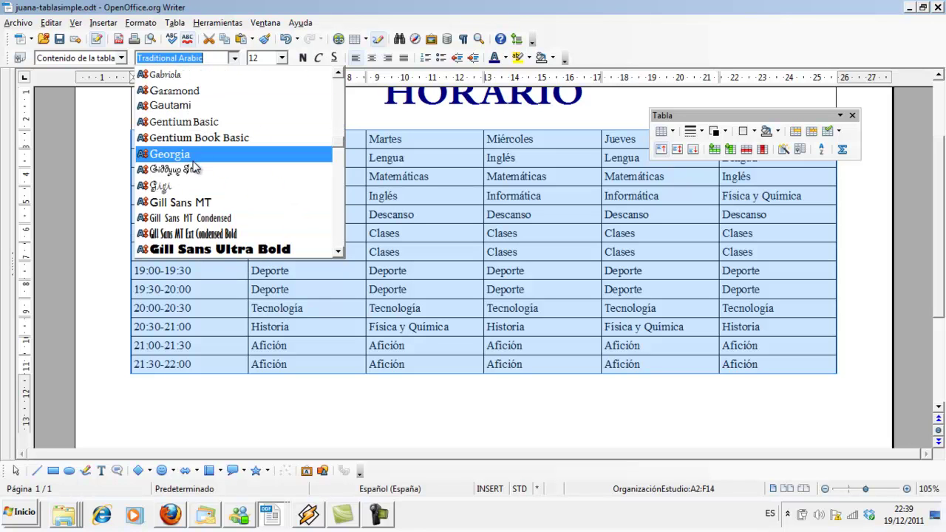
scroll(189, 156, "down", 3)
scroll(191, 159, "down", 3)
scroll(193, 164, "down", 2)
scroll(193, 167, "down", 3)
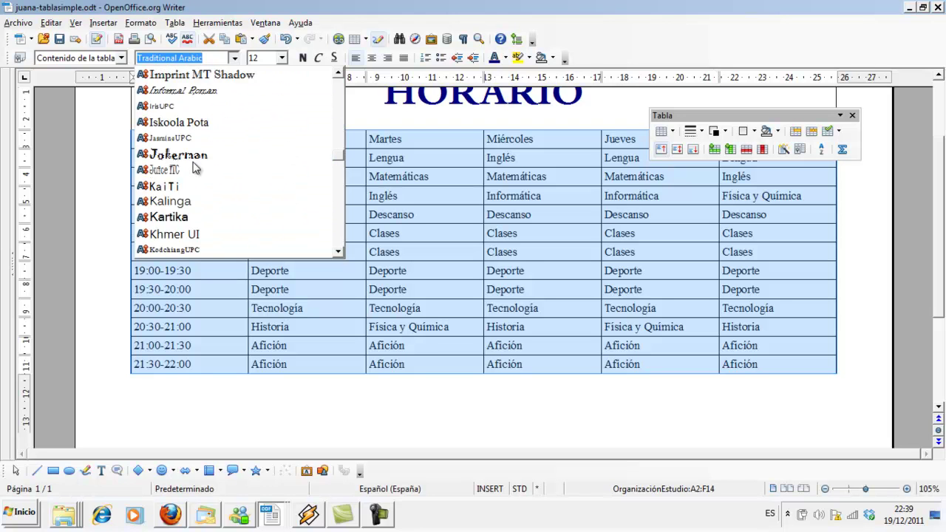
scroll(193, 167, "down", 3)
scroll(194, 167, "down", 5)
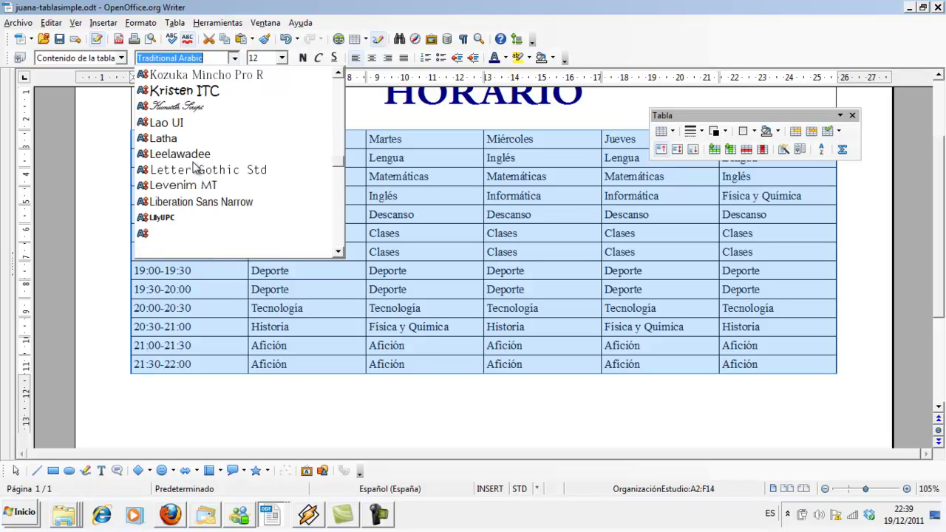
scroll(194, 167, "down", 4)
left_click(185, 234)
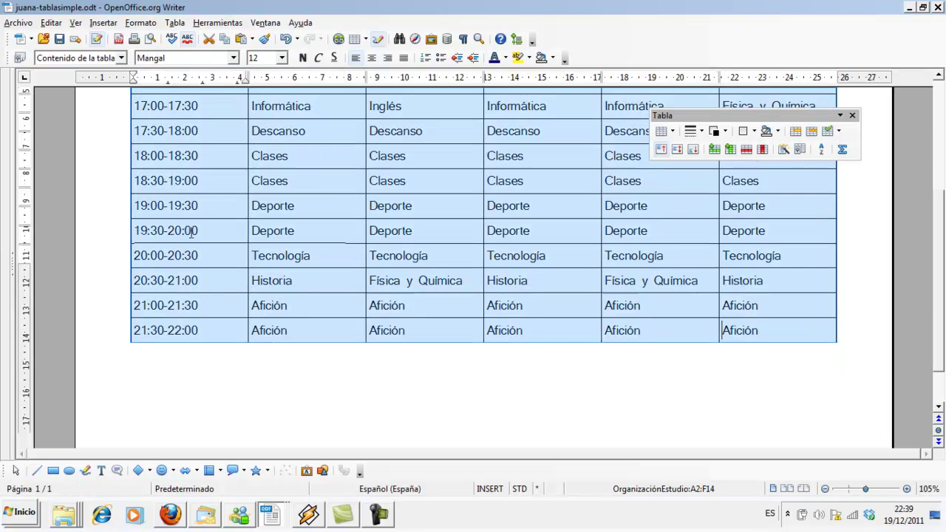
scroll(349, 200, "up", 5)
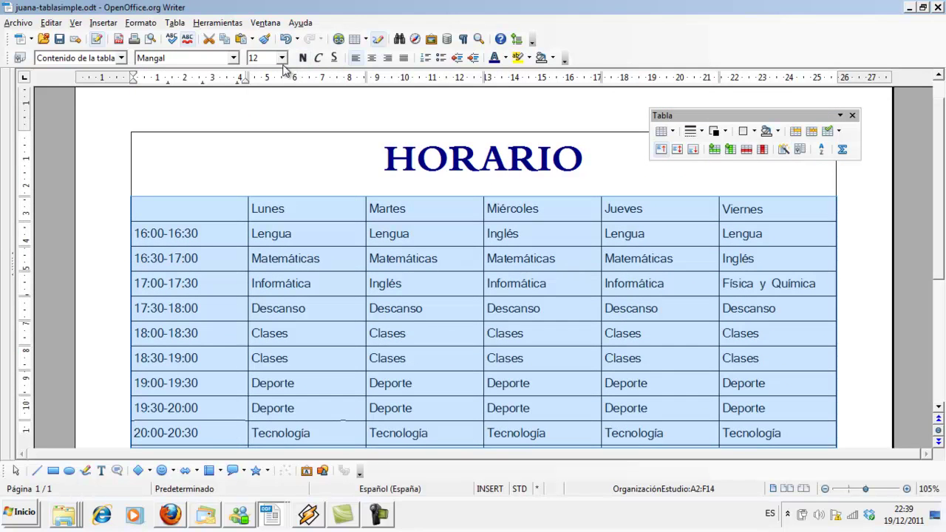
Step: Try 20 and 16 pt for the table text, then settle on 14 pt
left_click(281, 58)
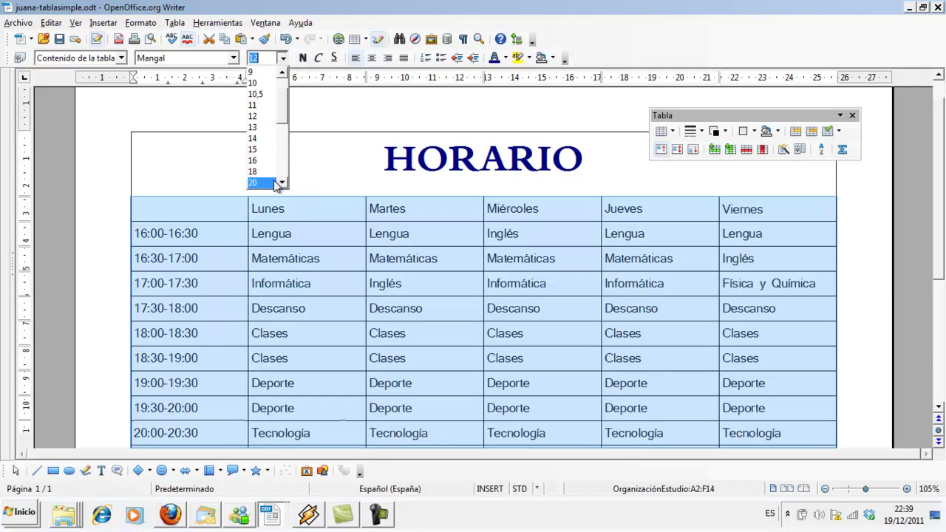
left_click(275, 183)
scroll(316, 156, "down", 2)
scroll(319, 151, "up", 7)
scroll(318, 148, "up", 7)
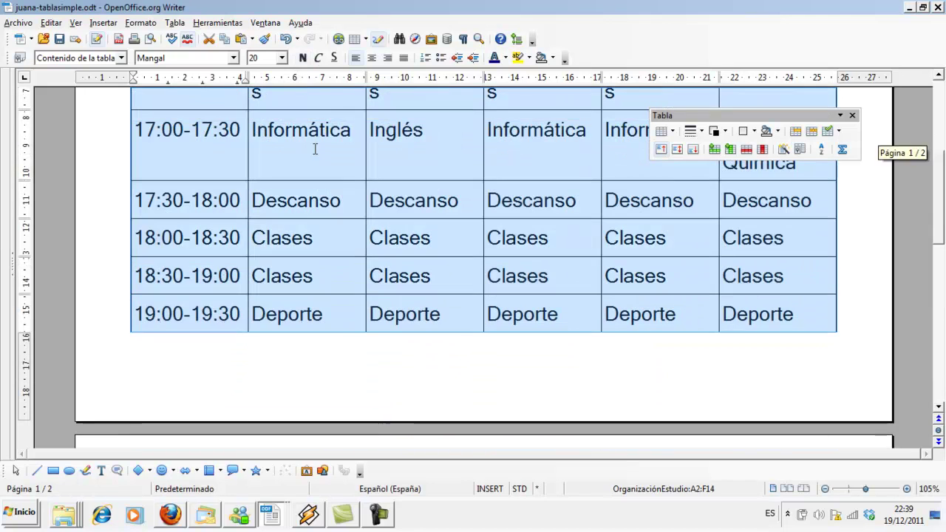
left_click(282, 57)
left_click(260, 99)
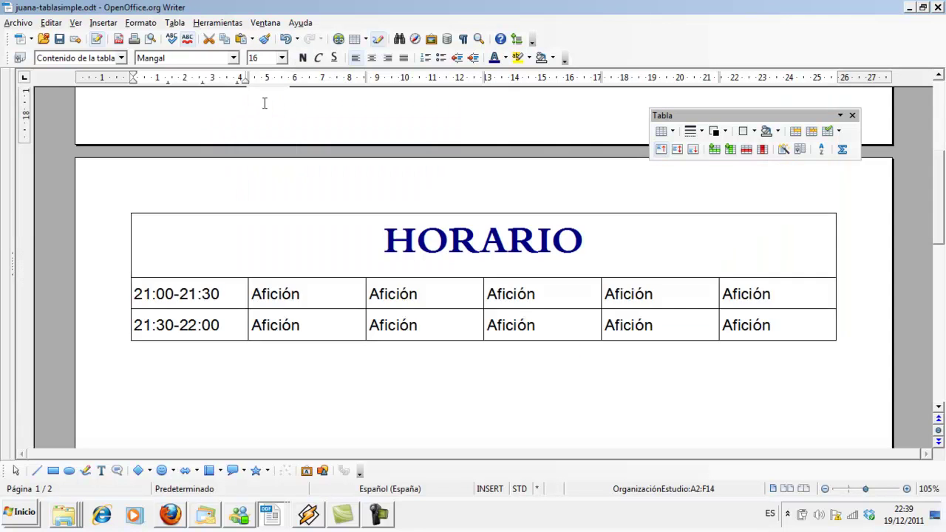
scroll(361, 170, "up", 5)
scroll(360, 164, "up", 5)
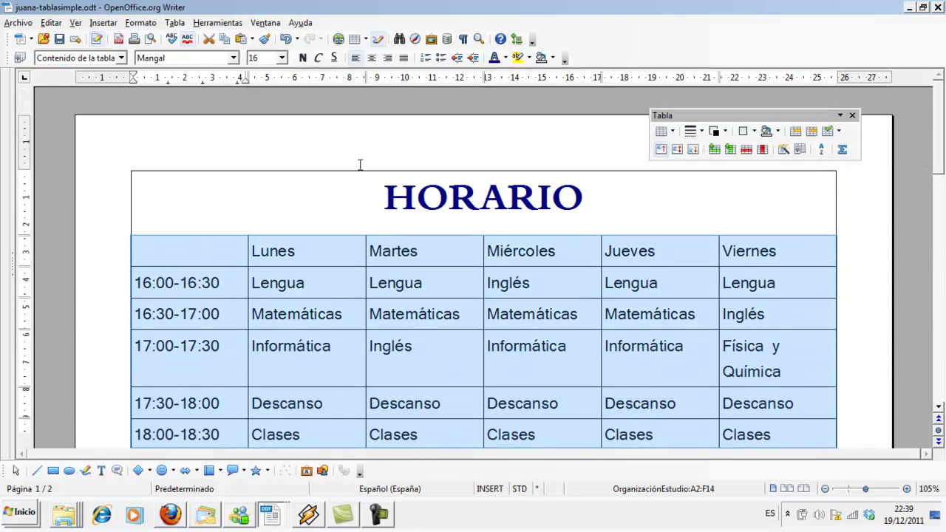
left_click(281, 58)
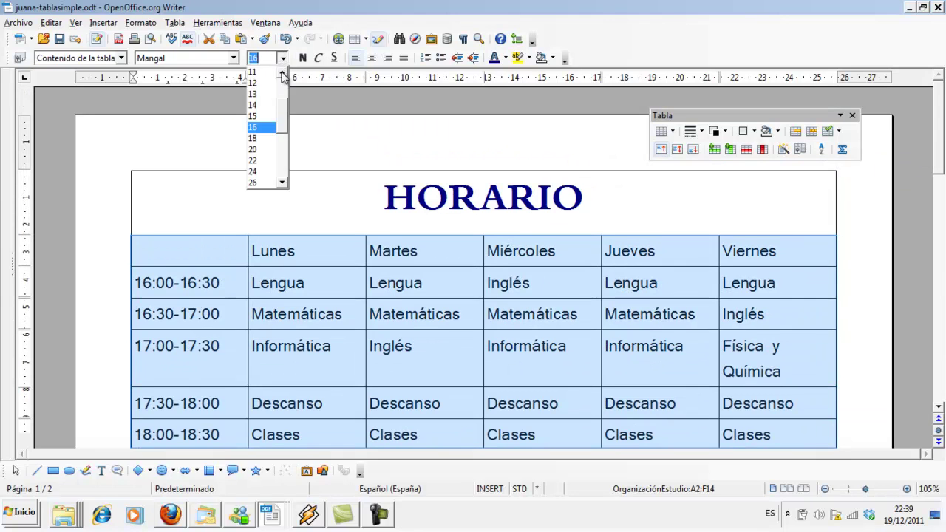
left_click(257, 115)
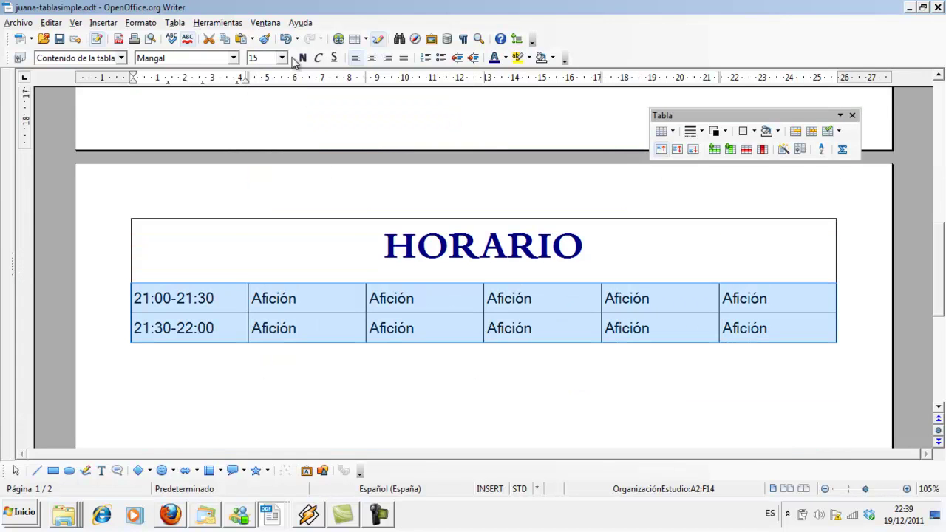
left_click(282, 58)
left_click(258, 118)
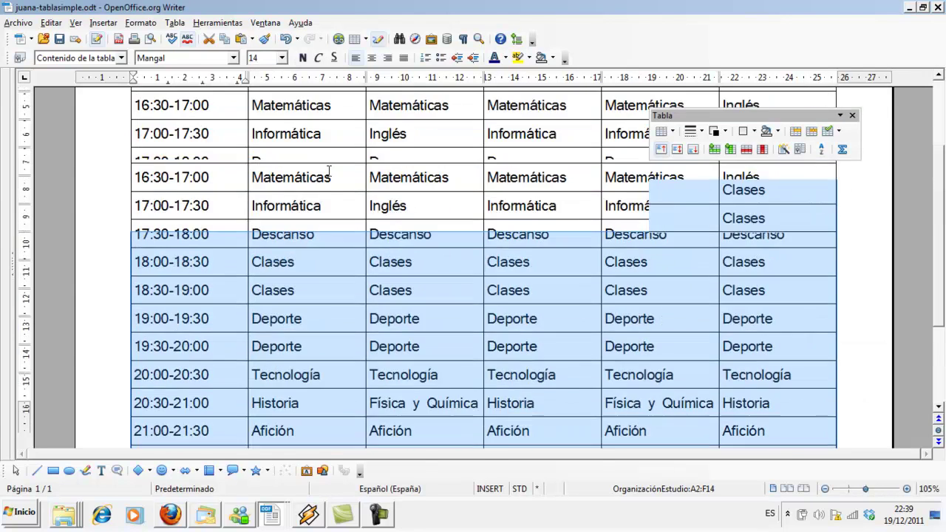
left_click(309, 158)
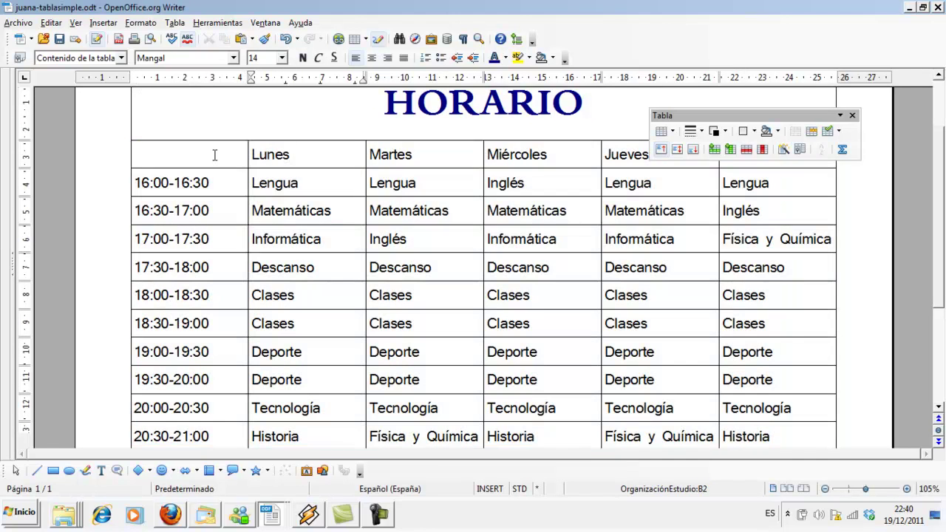
Step: Centre all timetable cells both horizontally and vertically
left_click_drag(215, 155, 767, 380)
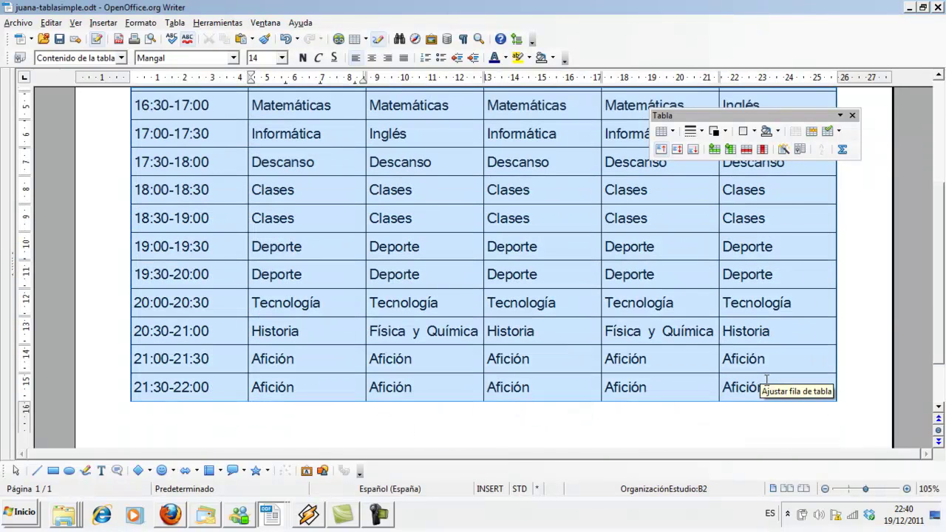
left_click(371, 57)
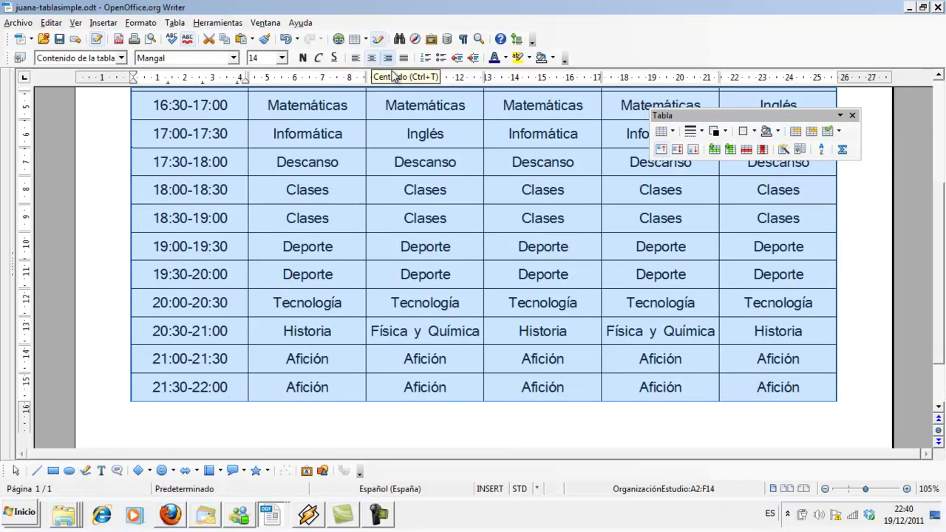
left_click(682, 150)
scroll(310, 214, "up", 4)
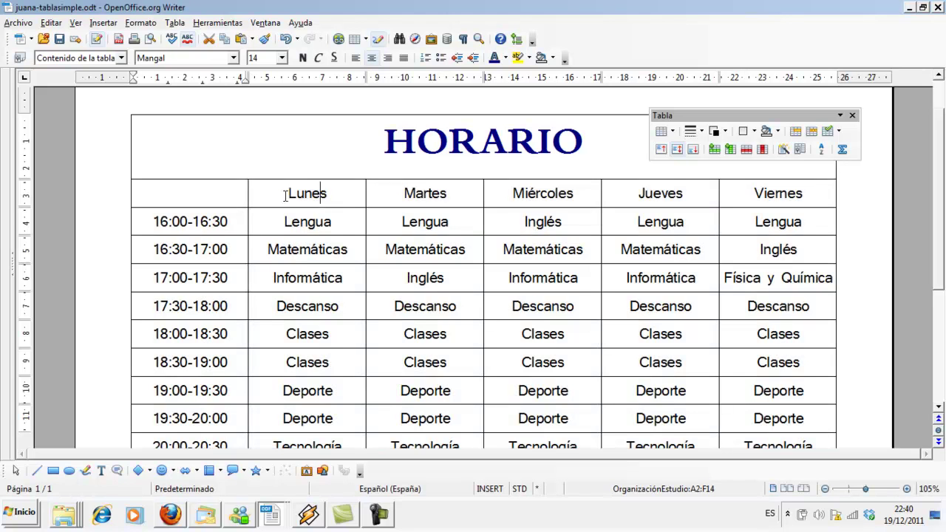
Step: Make the Lunes–Viernes header row and the time column bold
left_click_drag(288, 193, 768, 189)
key("ctrl+n")
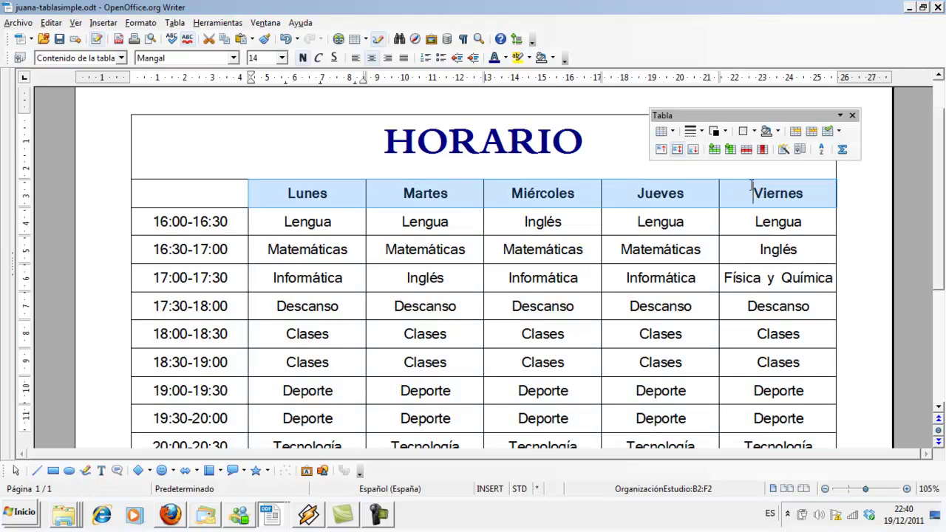
left_click_drag(152, 220, 201, 412)
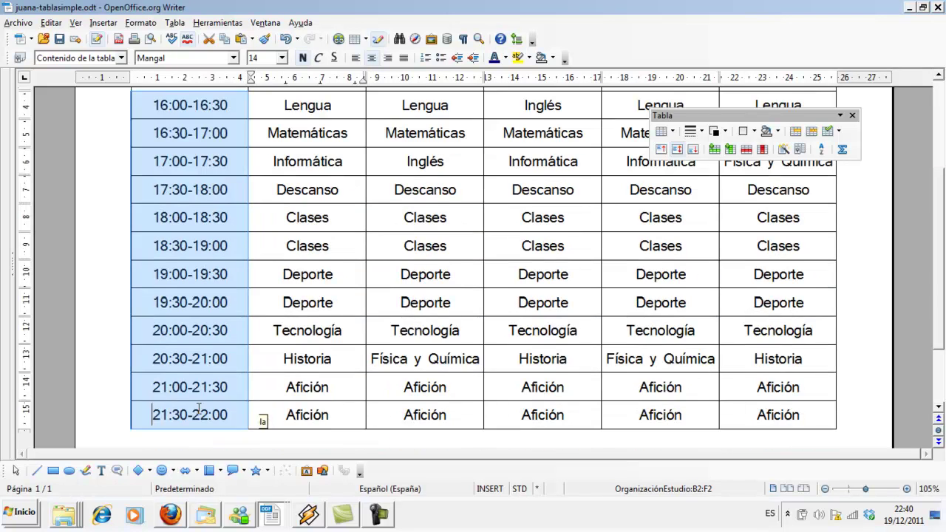
left_click(256, 330)
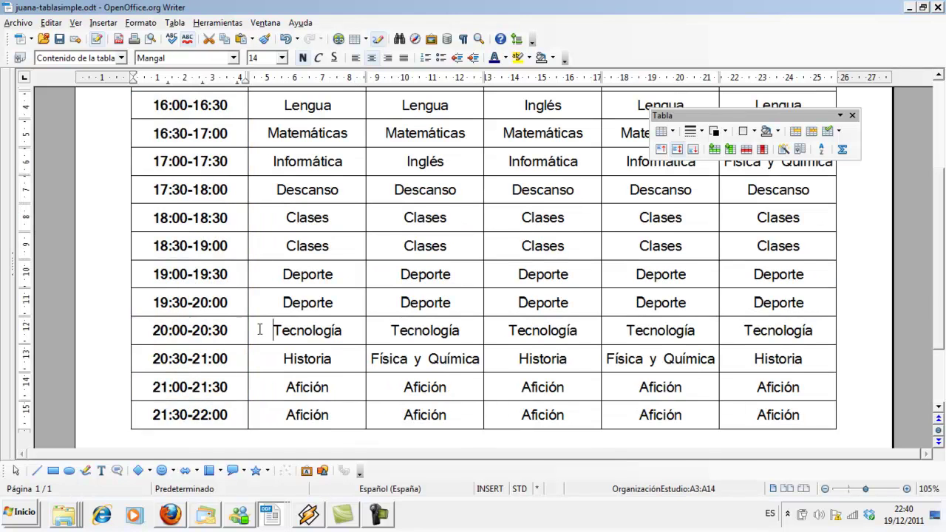
scroll(259, 326, "up", 5)
left_click_drag(230, 189, 687, 192)
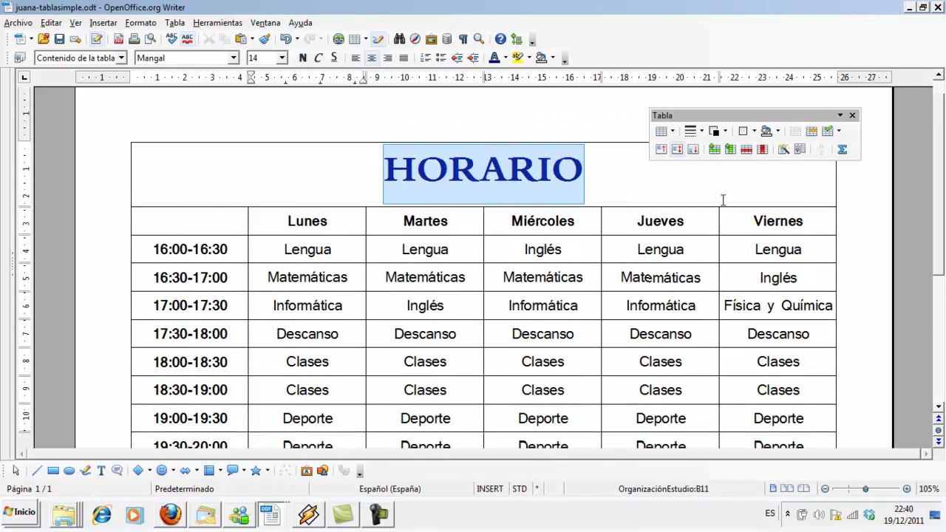
Step: Fill the HORARIO title cell with magenta and the weekday header row with light turquoise
left_click(776, 131)
left_click(782, 158)
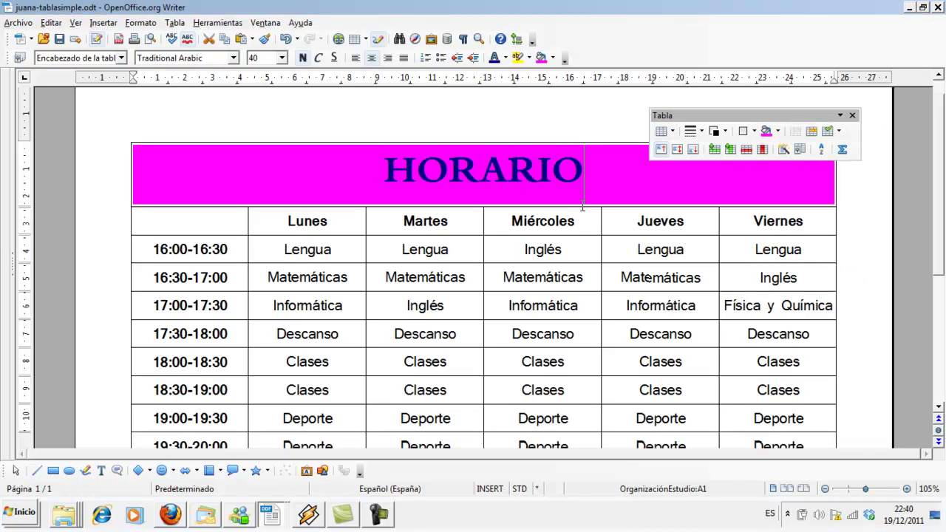
left_click_drag(219, 225, 781, 221)
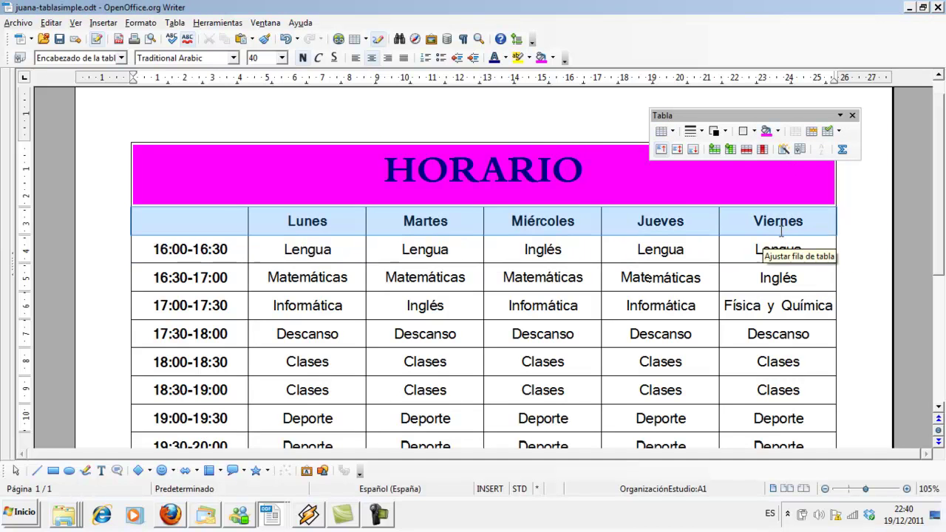
left_click(777, 132)
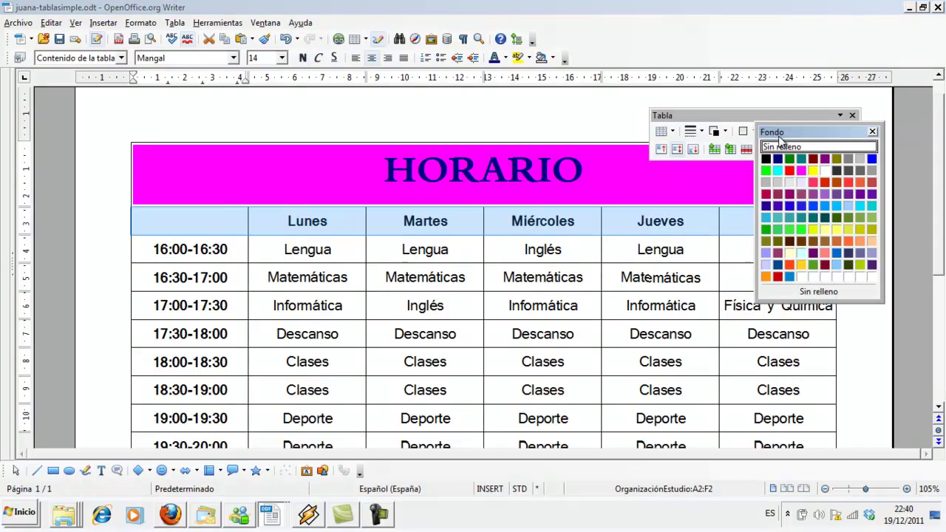
left_click(774, 180)
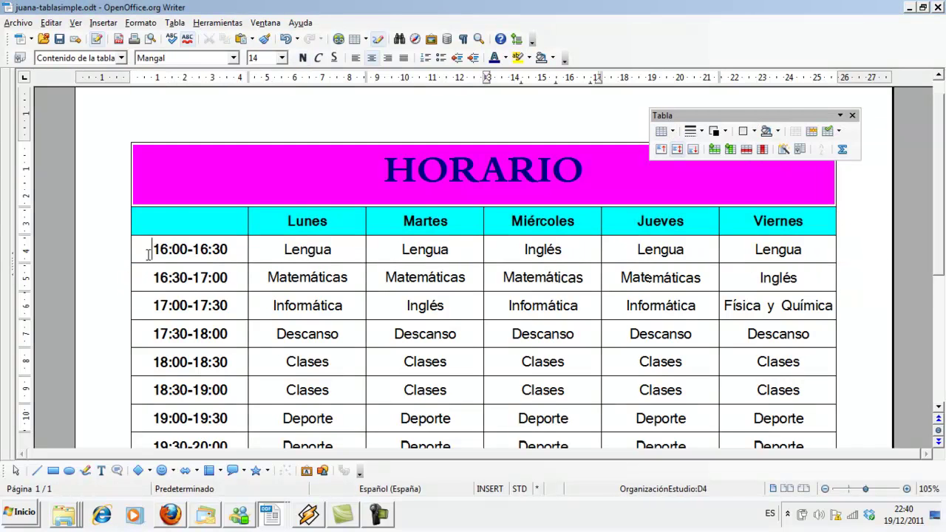
Step: Fill the time-slot column with turquoise
left_click_drag(147, 249, 211, 330)
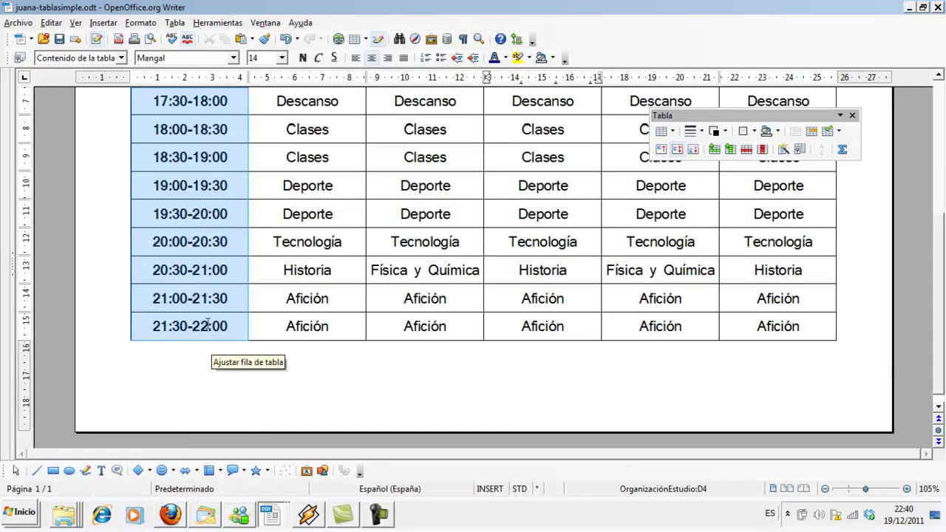
left_click(778, 130)
left_click(774, 181)
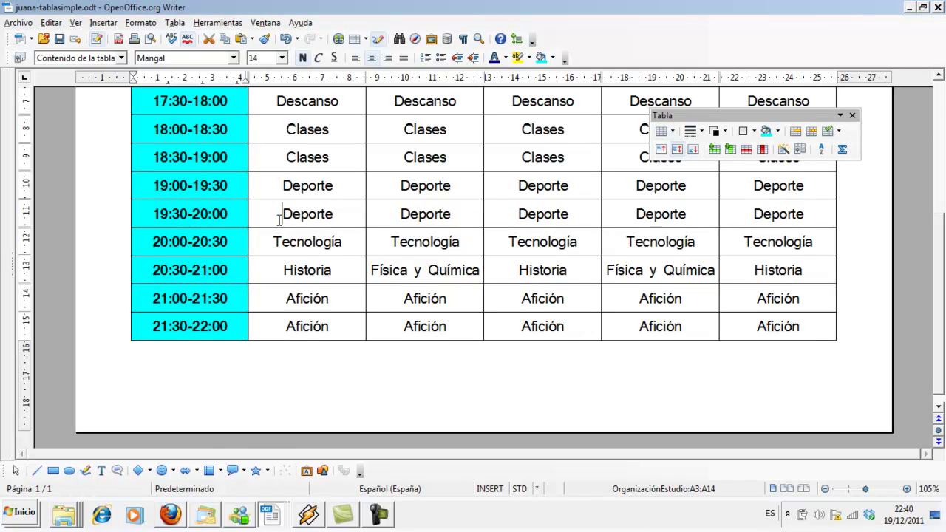
scroll(280, 219, "up", 5)
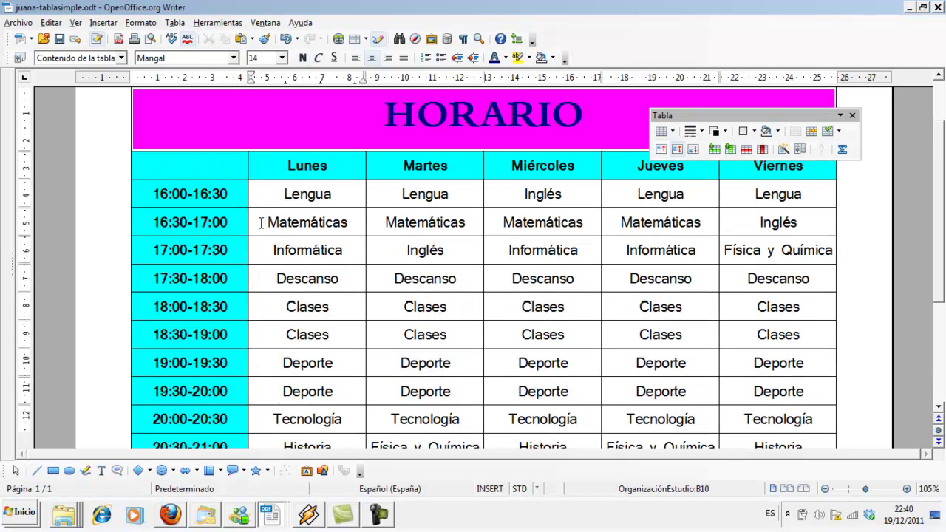
Step: Give the 17:30-18:00 Descanso row a yellow background
mouse_move(261, 223)
left_mouse_down()
mouse_move(608, 213)
mouse_move(773, 229)
left_mouse_up()
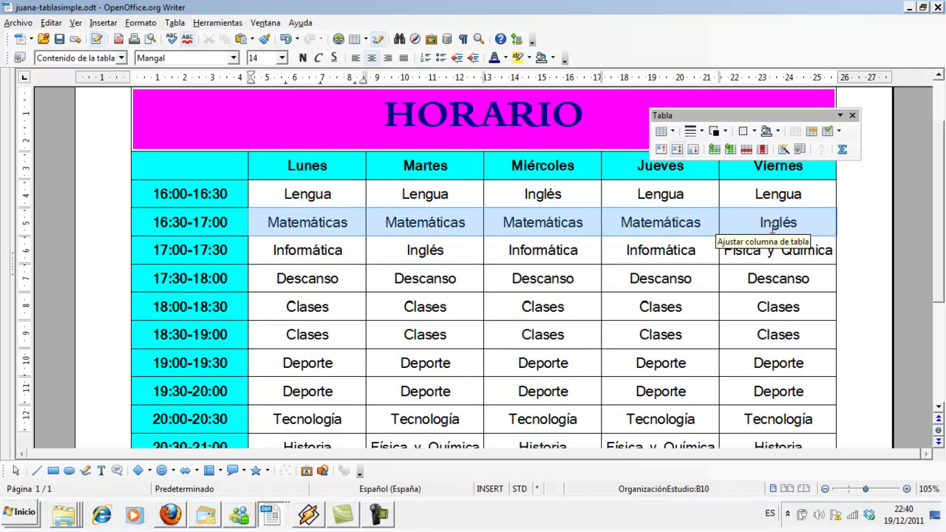
left_click_drag(739, 233, 736, 234)
left_click(275, 279)
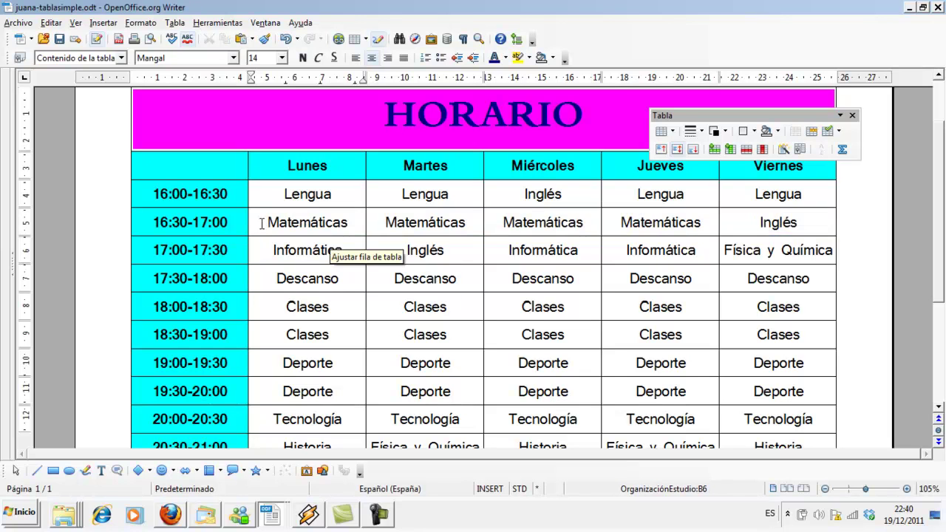
left_click_drag(273, 278, 808, 283)
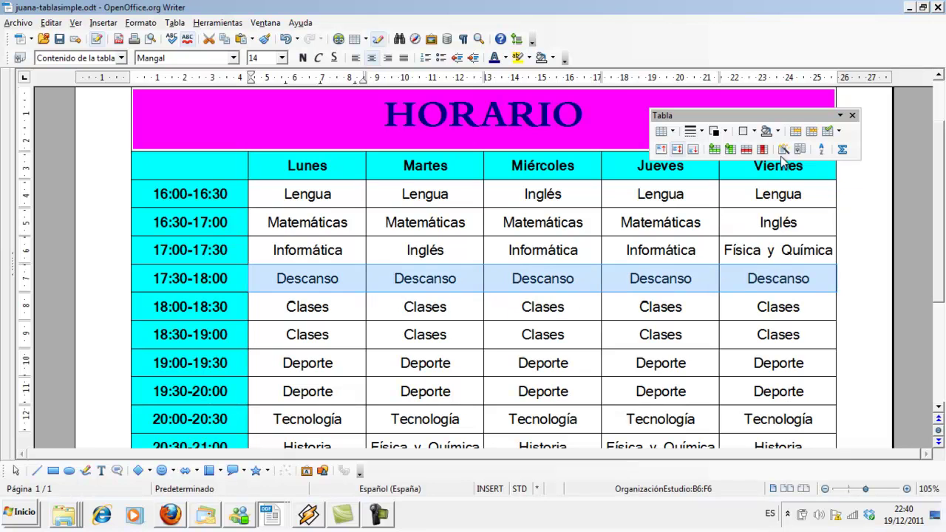
left_click(778, 131)
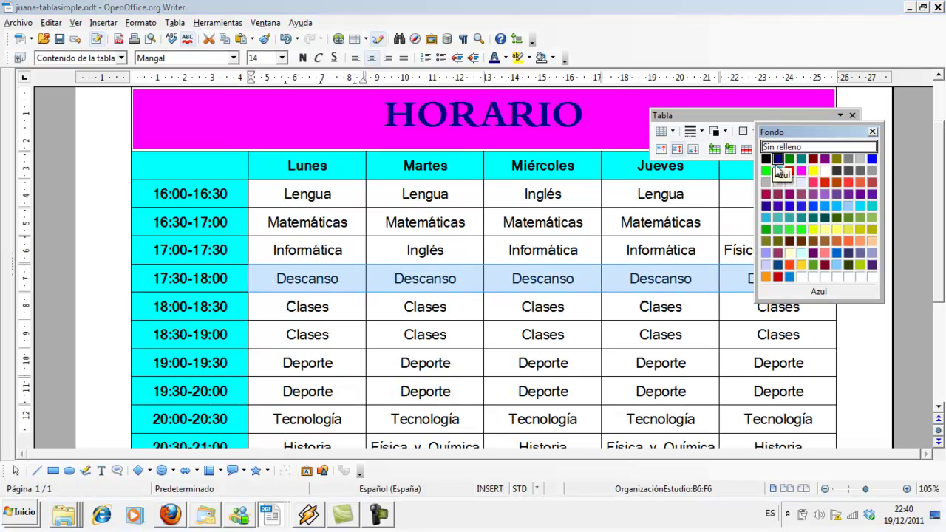
left_click(813, 171)
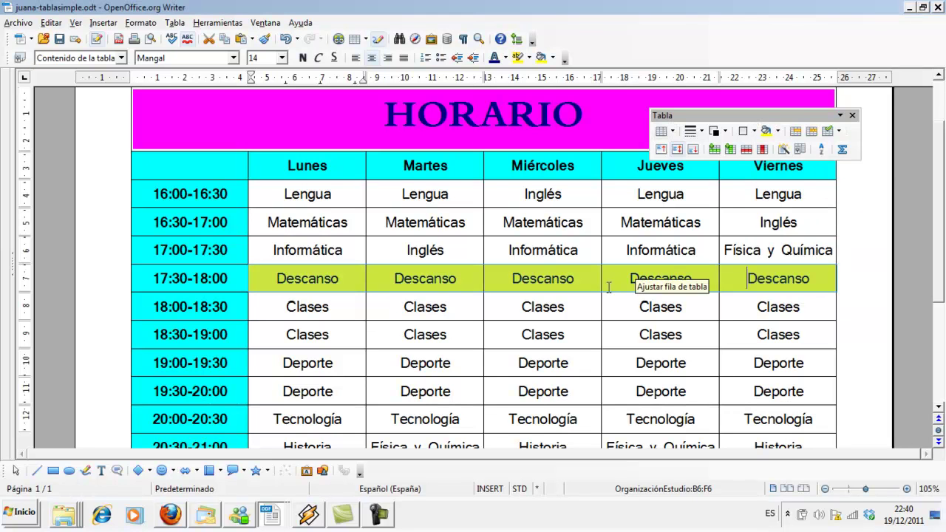
left_click(610, 281)
Step: Give the two Clases rows an orange-red background
scroll(609, 286, "down", 2)
left_click_drag(288, 240, 781, 269)
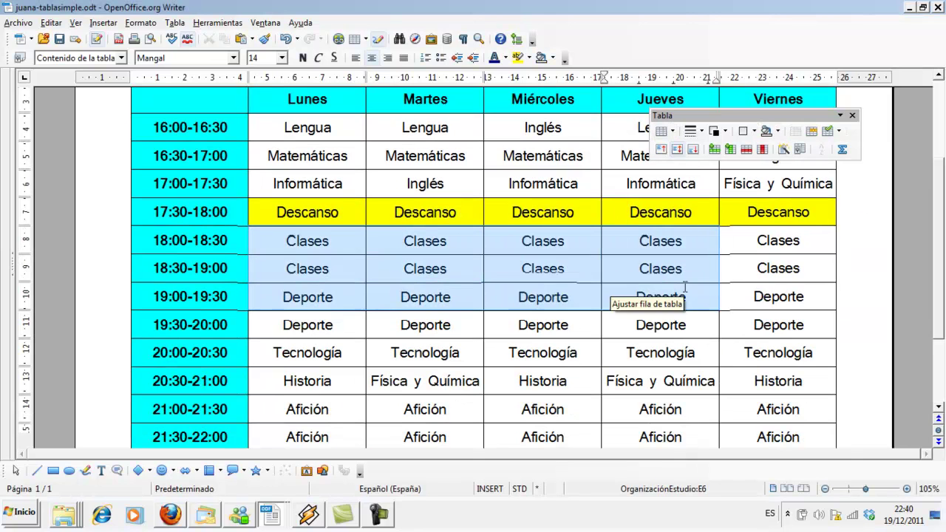
left_click(778, 131)
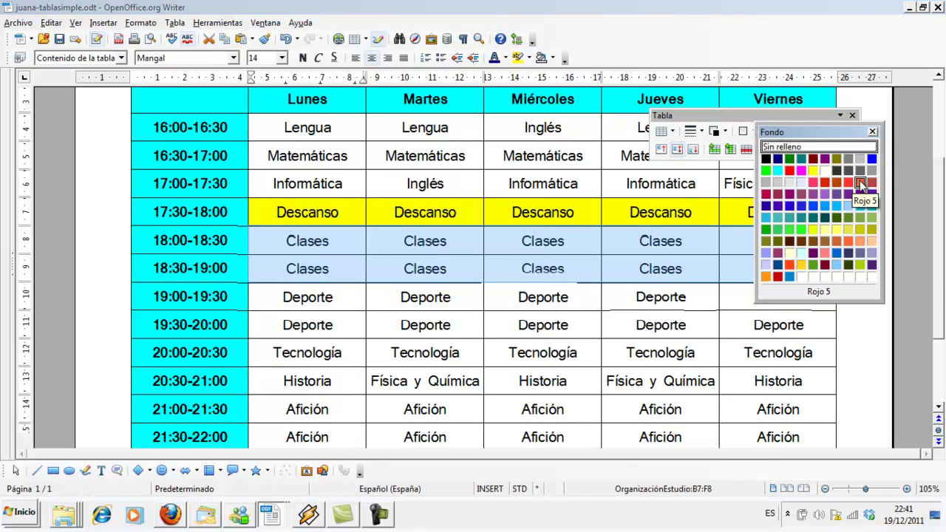
left_click(859, 182)
left_click(522, 269)
Step: Give the Deporte rows a light green background
scroll(465, 288, "down", 1)
scroll(466, 289, "down", 1)
left_click_drag(288, 226, 783, 251)
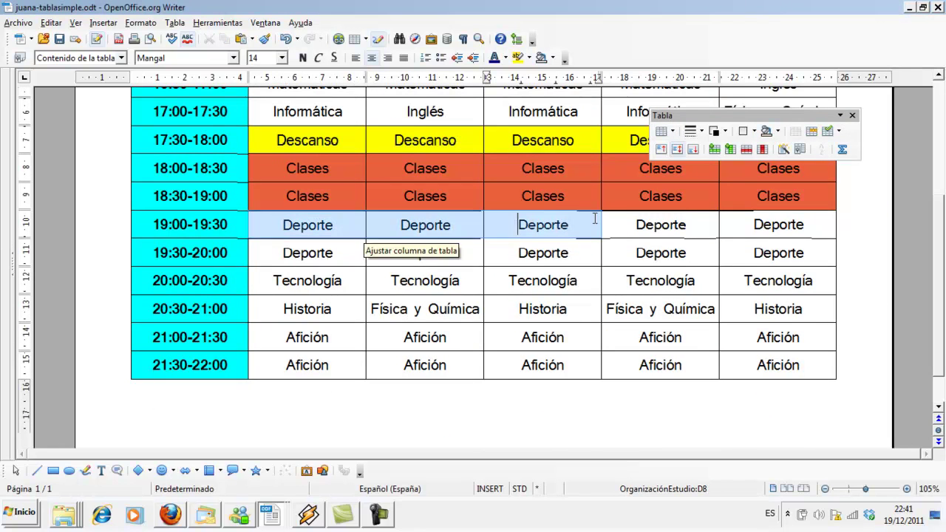
left_click(778, 131)
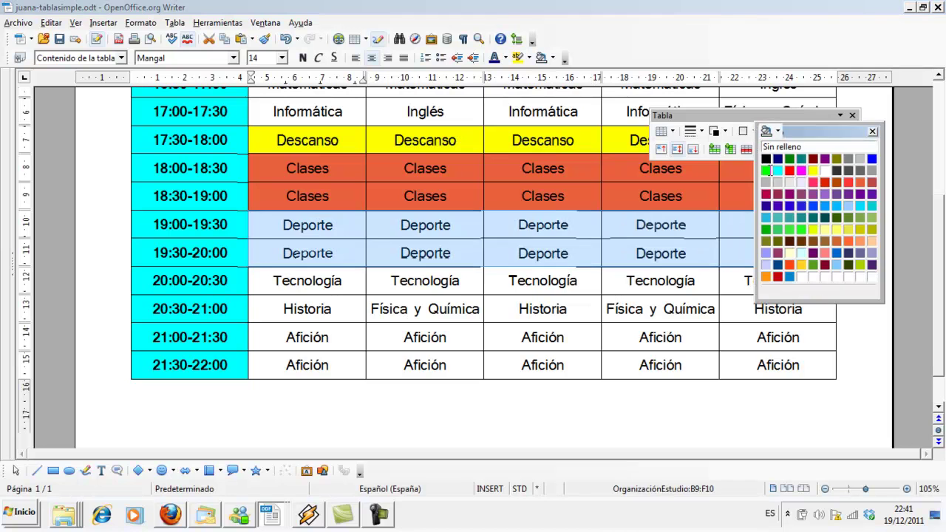
left_click(765, 171)
left_click(377, 314)
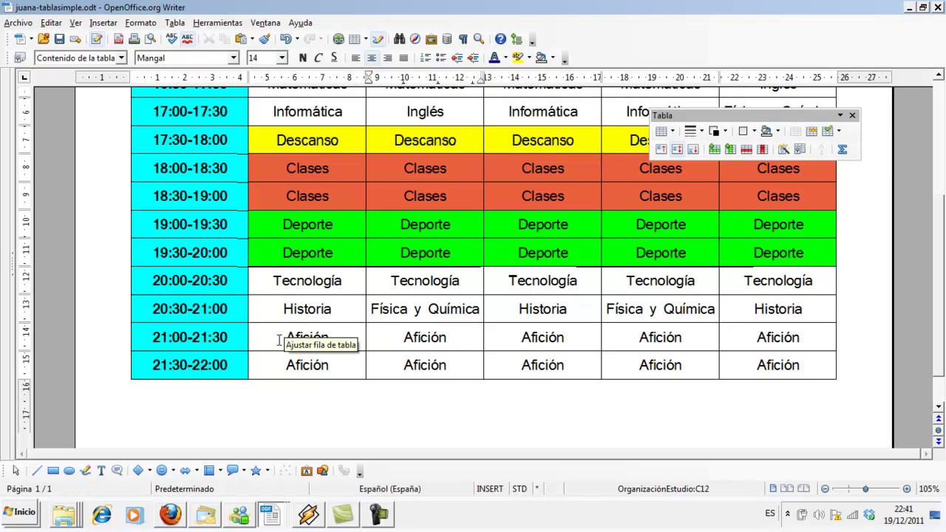
Step: Select both Afición rows and fill them with orange from the Fondo palette
left_click_drag(281, 338, 739, 369)
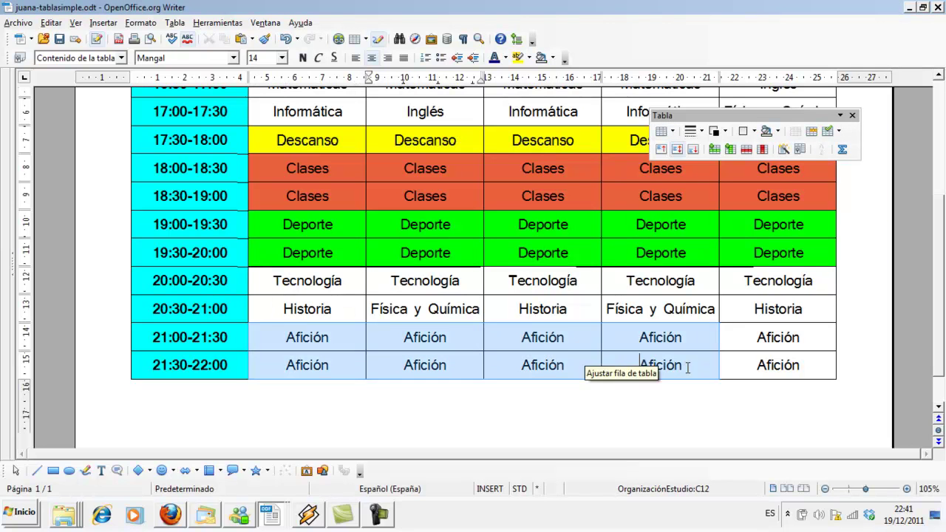
left_click(778, 130)
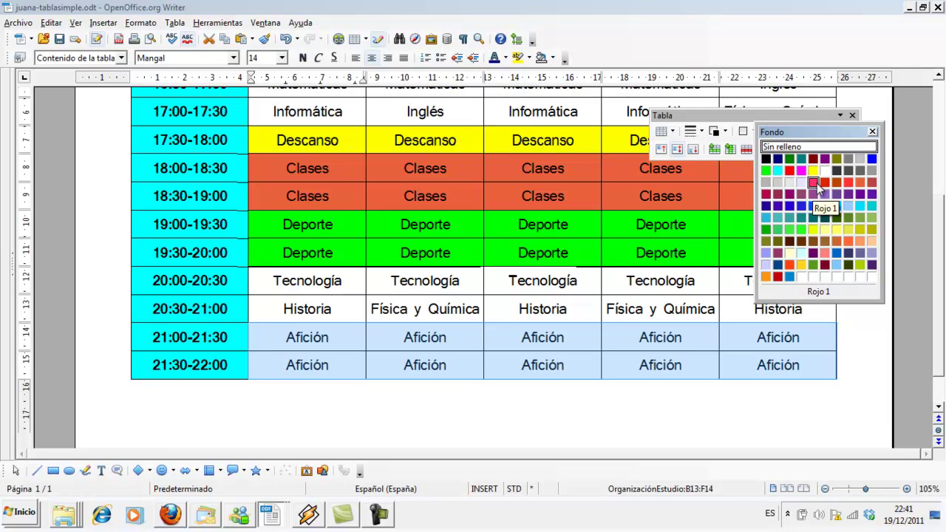
left_click(767, 278)
scroll(632, 272, "up", 4)
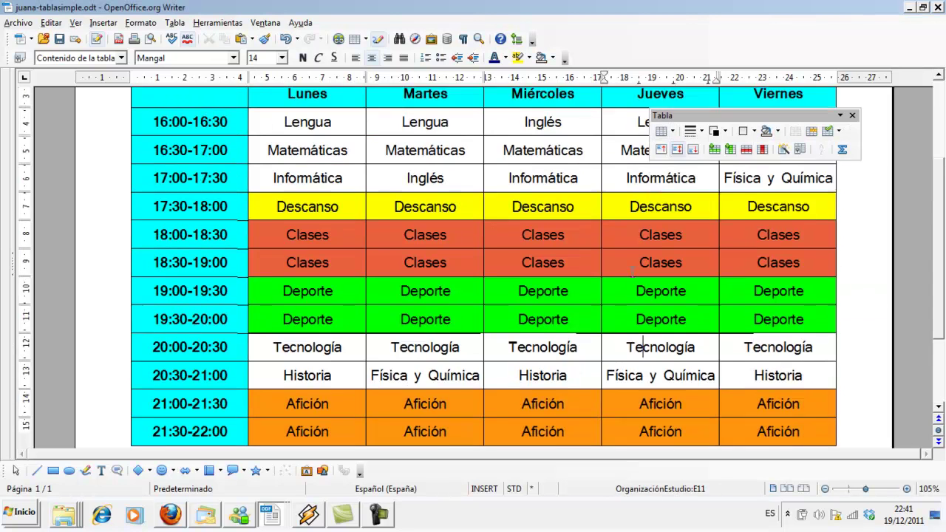
scroll(631, 272, "up", 2)
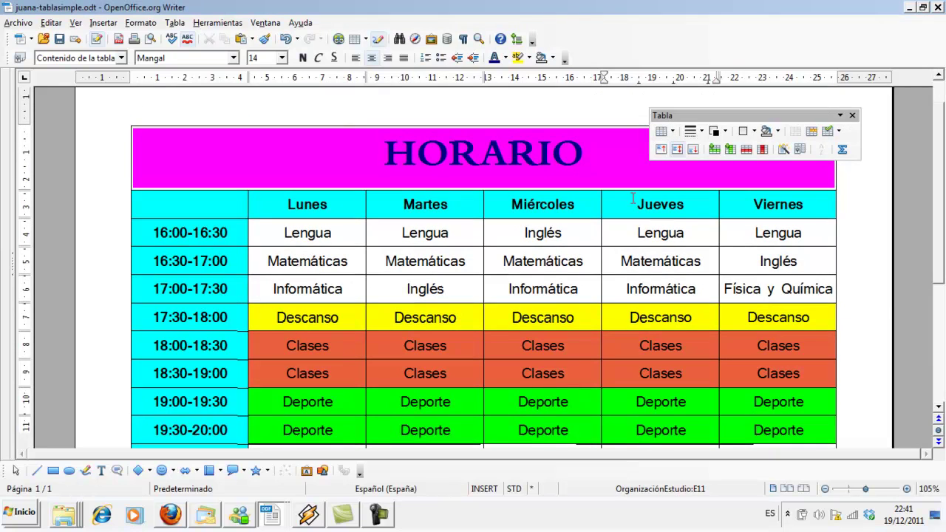
Step: Frame the HORARIO title row with a thick double border in light red
left_click_drag(333, 164, 660, 163)
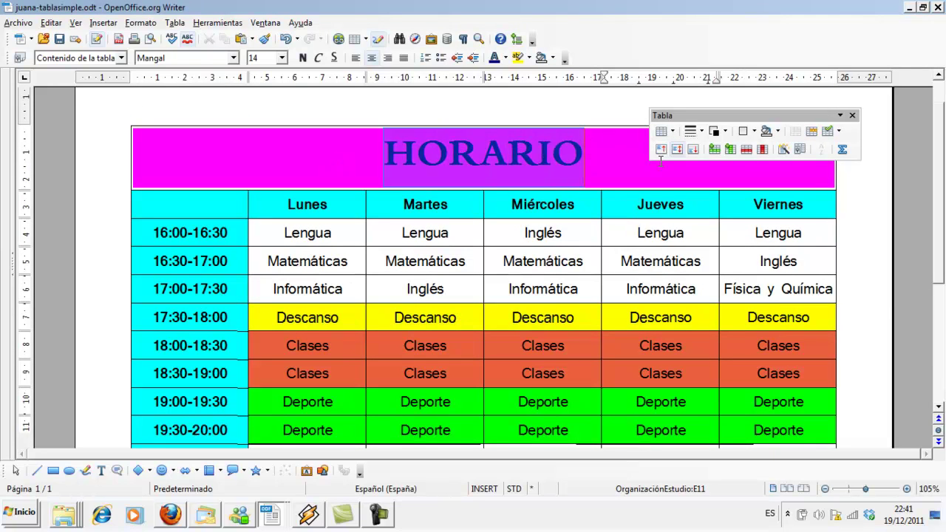
left_click(691, 132)
left_click(745, 247)
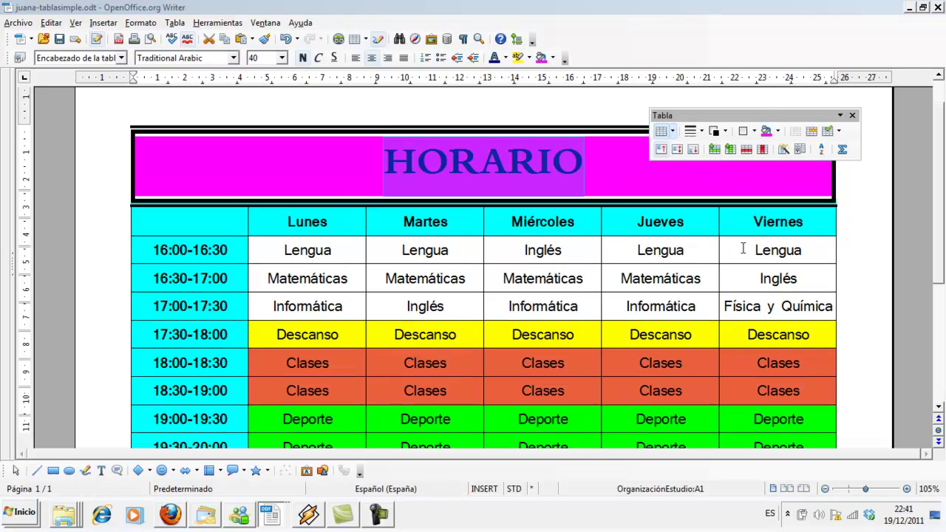
left_click(728, 132)
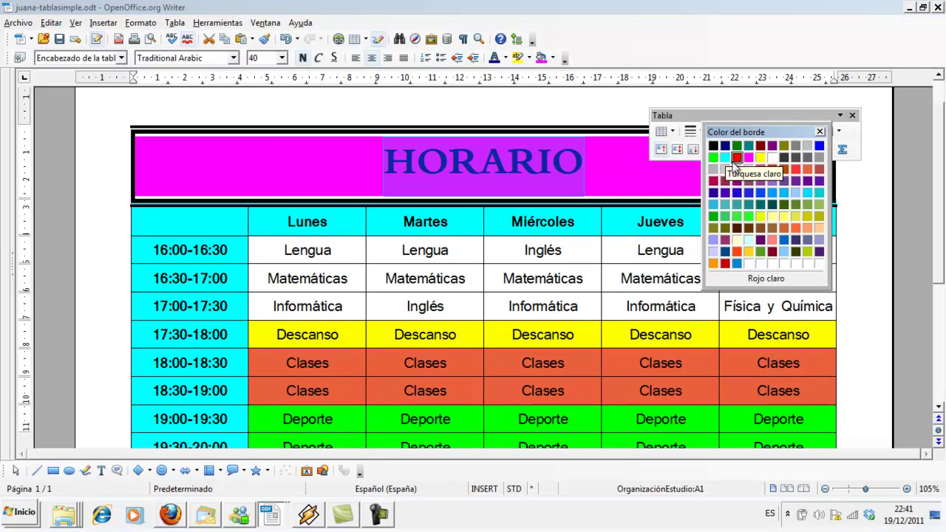
left_click(737, 157)
left_click(618, 175)
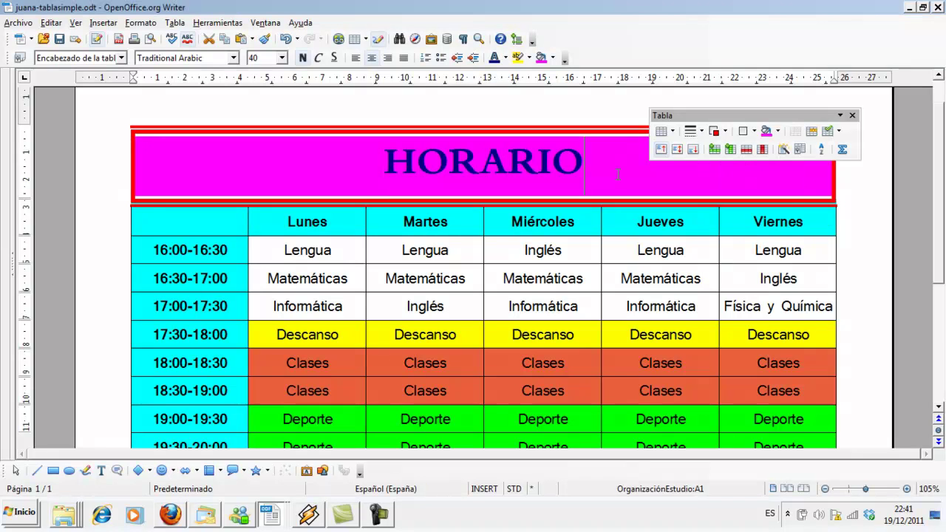
Step: Try border arrangements and heavier line styles on the selected timetable cells
scroll(618, 174, "down", 1)
mouse_move(208, 191)
left_mouse_down()
mouse_move(776, 396)
mouse_move(776, 408)
left_mouse_up()
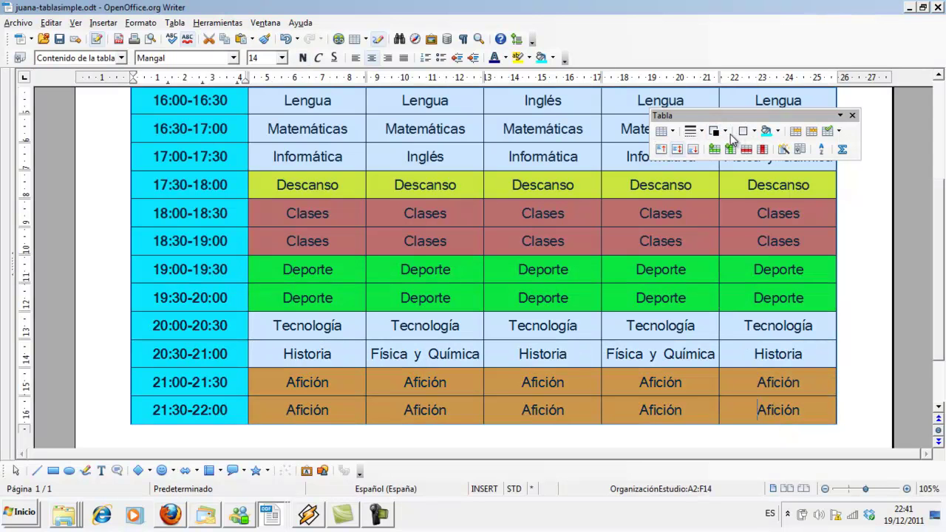
left_click(755, 131)
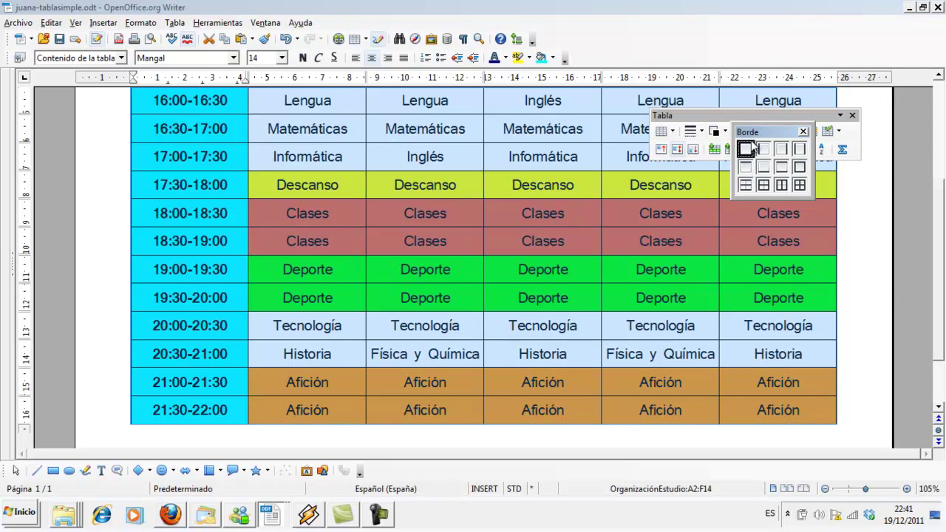
left_click(746, 149)
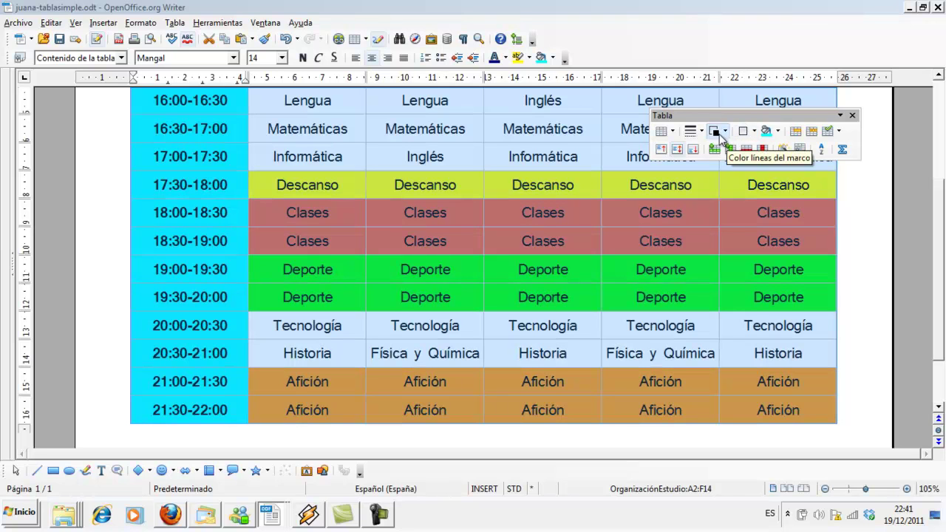
left_click(725, 133)
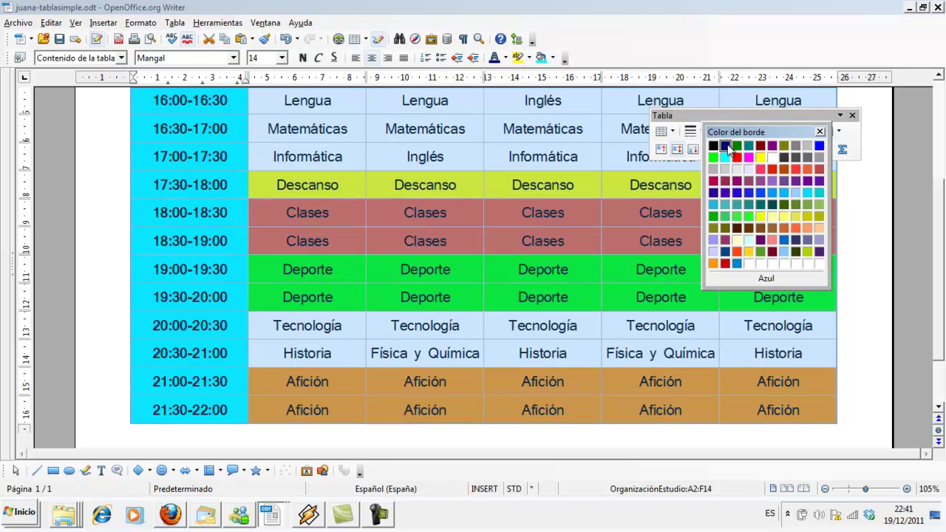
left_click(694, 134)
left_click(695, 135)
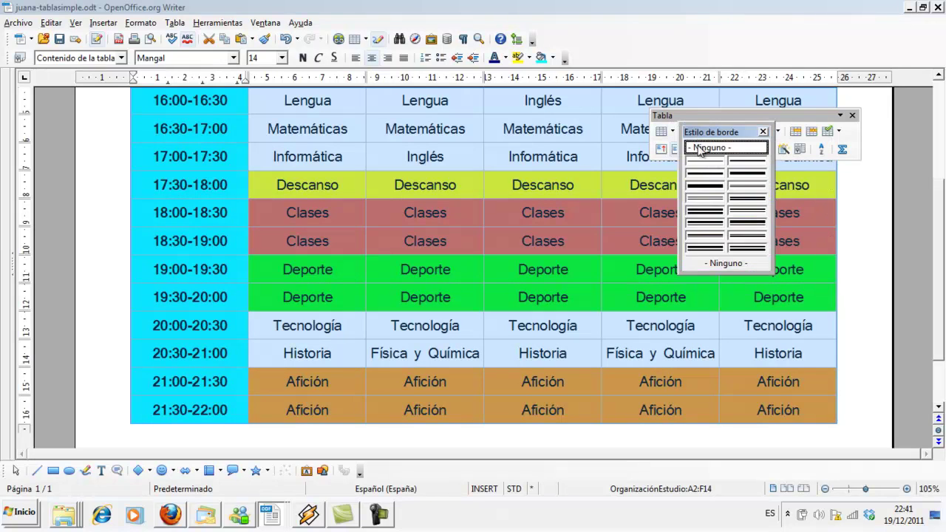
left_click(706, 224)
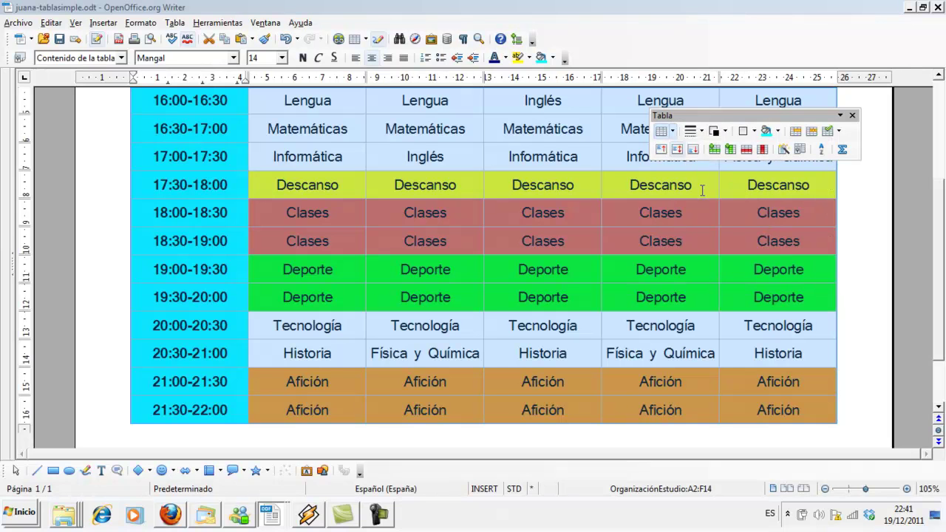
left_click(690, 131)
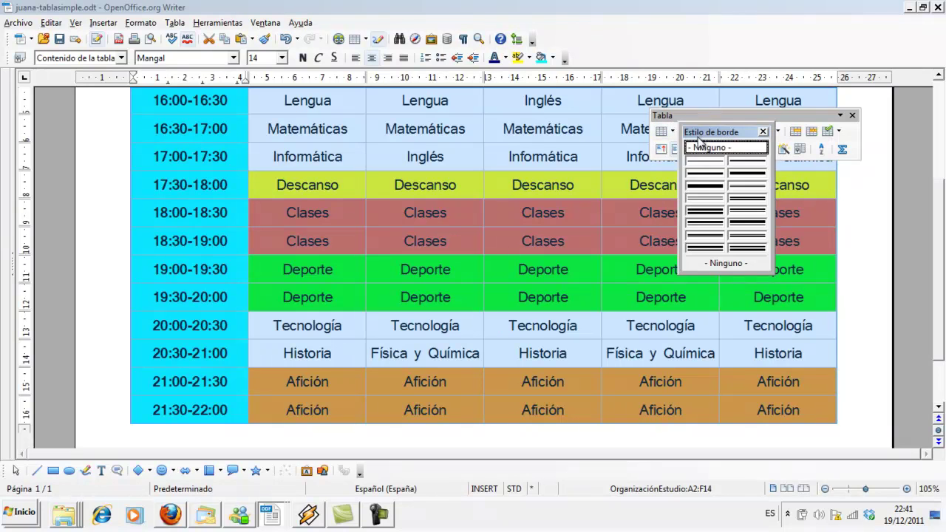
left_click(702, 186)
left_click(521, 241)
Step: Reselect the timetable and give it an outer border with a thicker line style
scroll(140, 195, "up", 3)
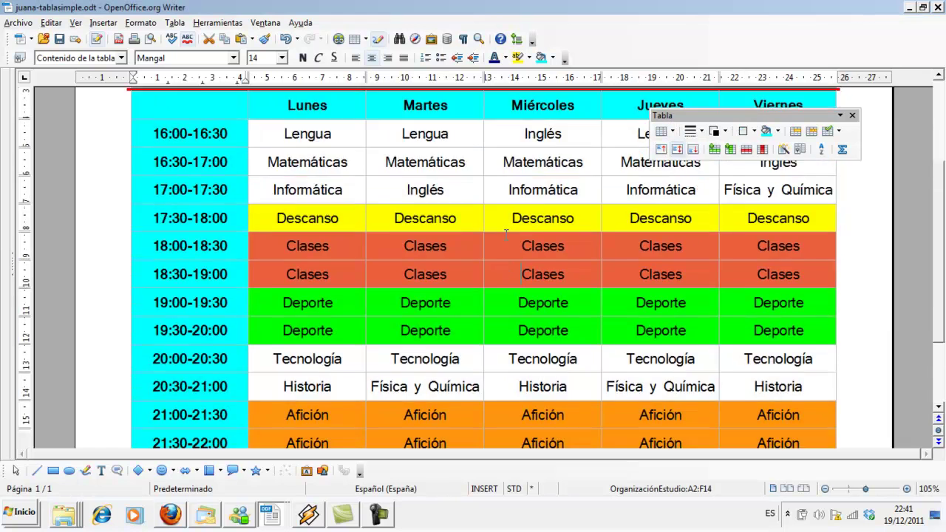
left_click_drag(140, 195, 774, 385)
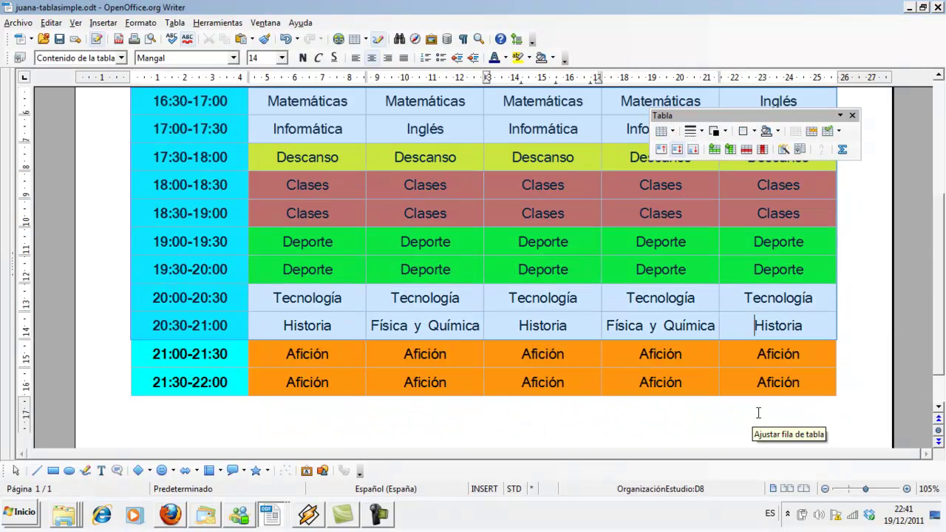
left_click(753, 134)
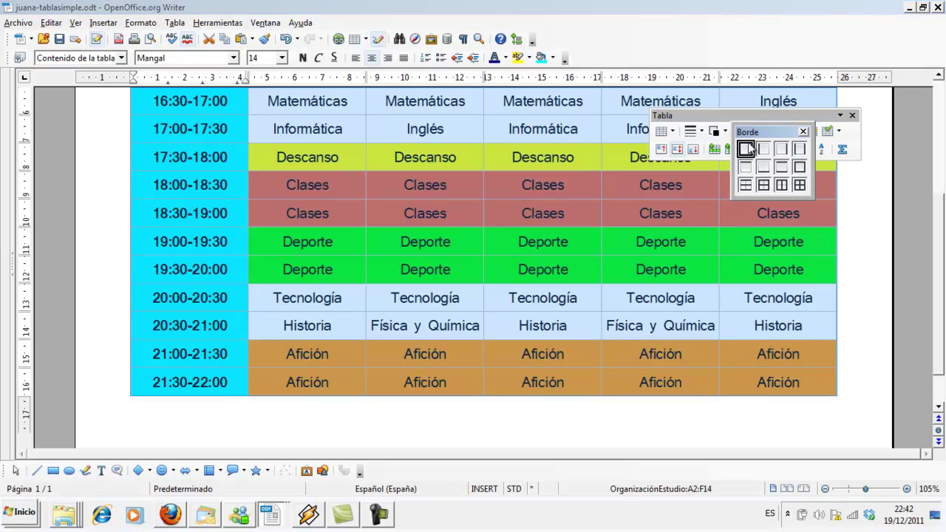
left_click(746, 150)
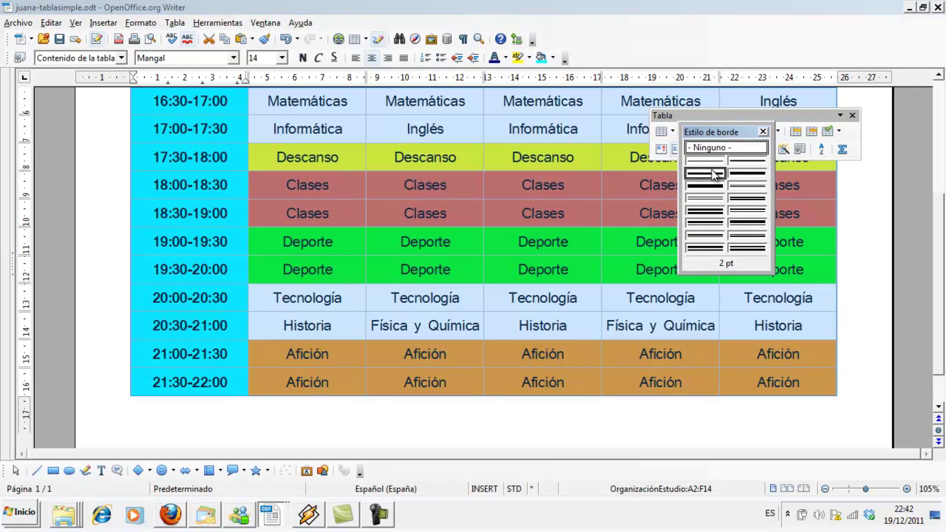
left_click(706, 183)
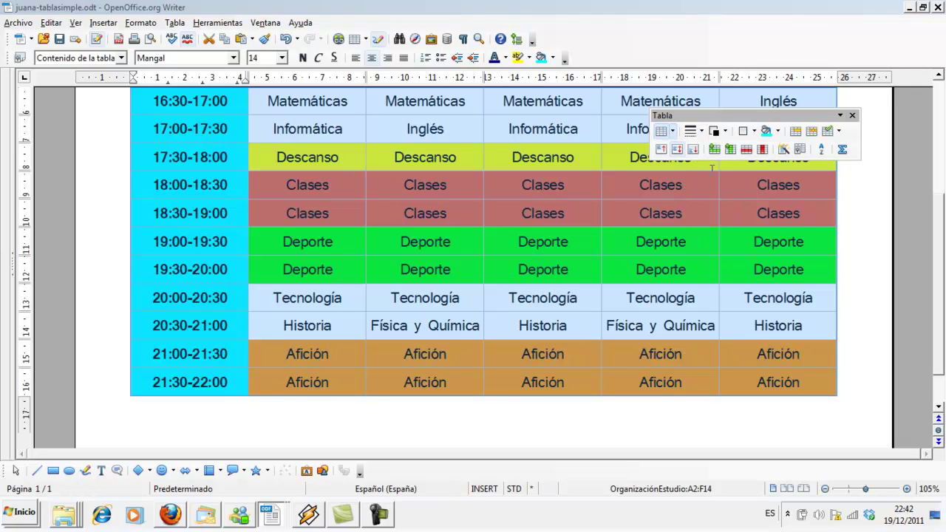
left_click(723, 132)
left_click(754, 138)
Step: Draw dark lines on every inner and outer cell edge of the timetable
left_click(753, 134)
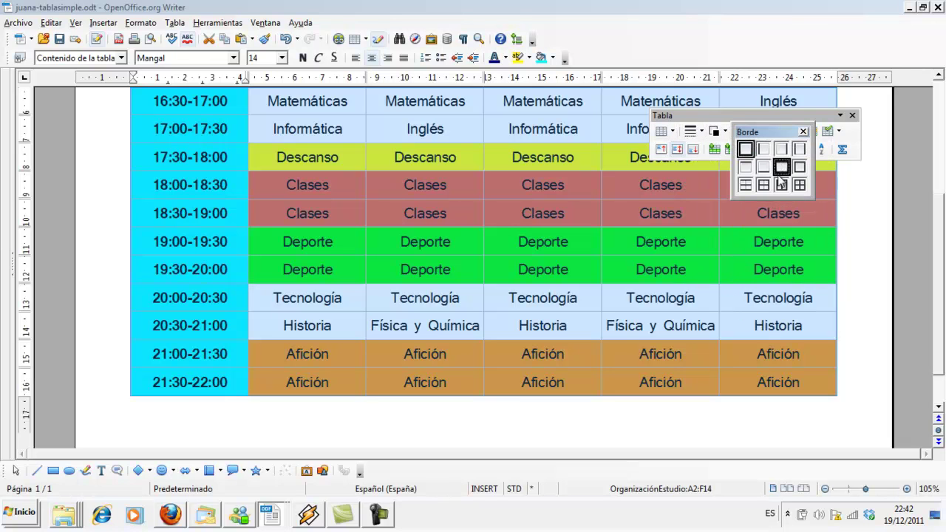
left_click(799, 186)
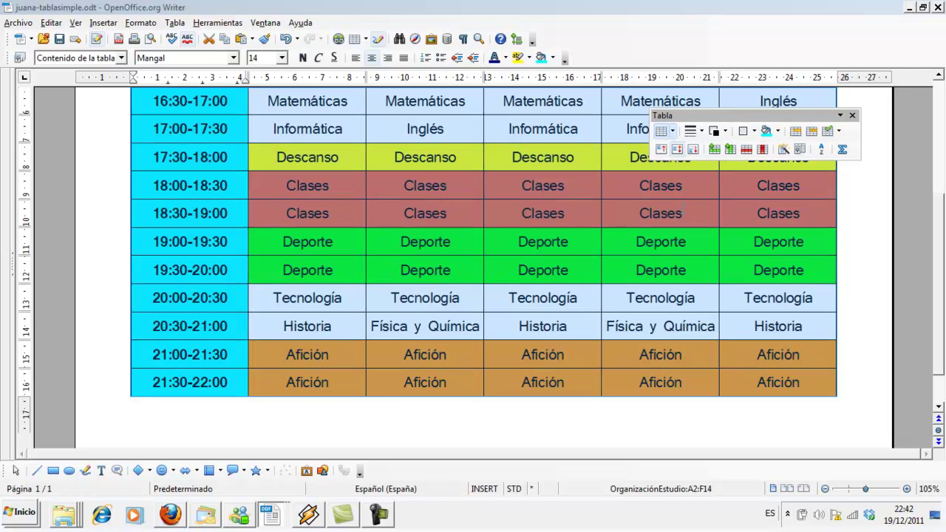
left_click(684, 212)
scroll(680, 210, "up", 1)
scroll(680, 210, "up", 1)
scroll(680, 210, "up", 1)
scroll(680, 210, "down", 2)
scroll(680, 210, "up", 1)
scroll(680, 210, "up", 3)
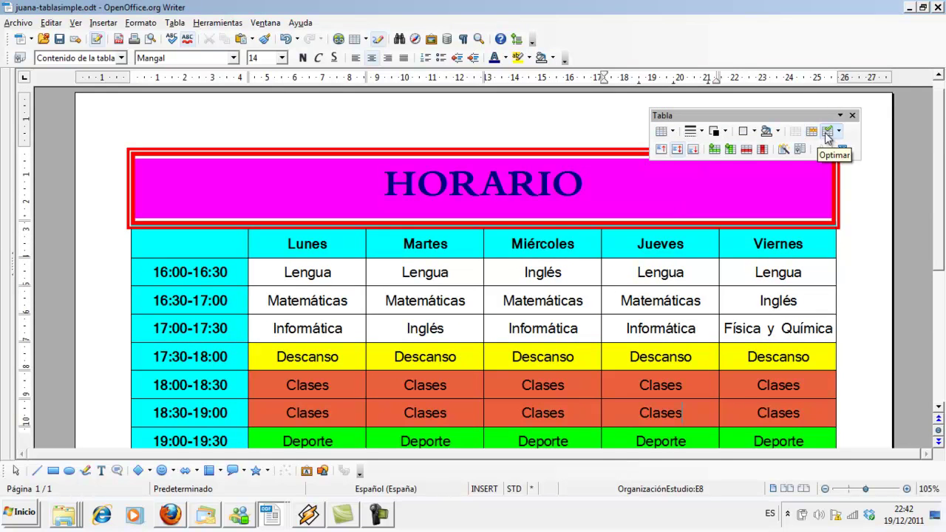
left_click(651, 184)
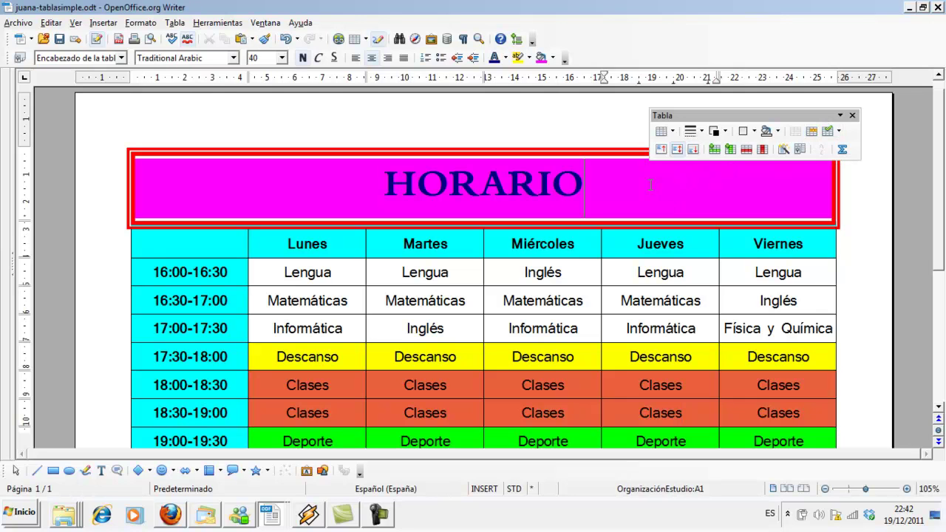
left_click(830, 133)
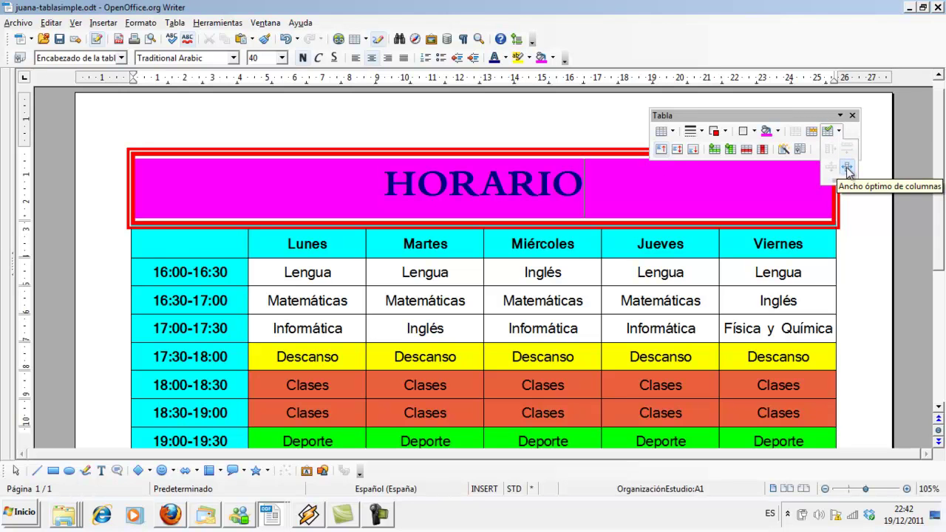
left_click(848, 170)
scroll(386, 232, "down", 10)
scroll(388, 233, "down", 5)
scroll(388, 233, "down", 5)
scroll(388, 232, "down", 5)
scroll(388, 234, "down", 5)
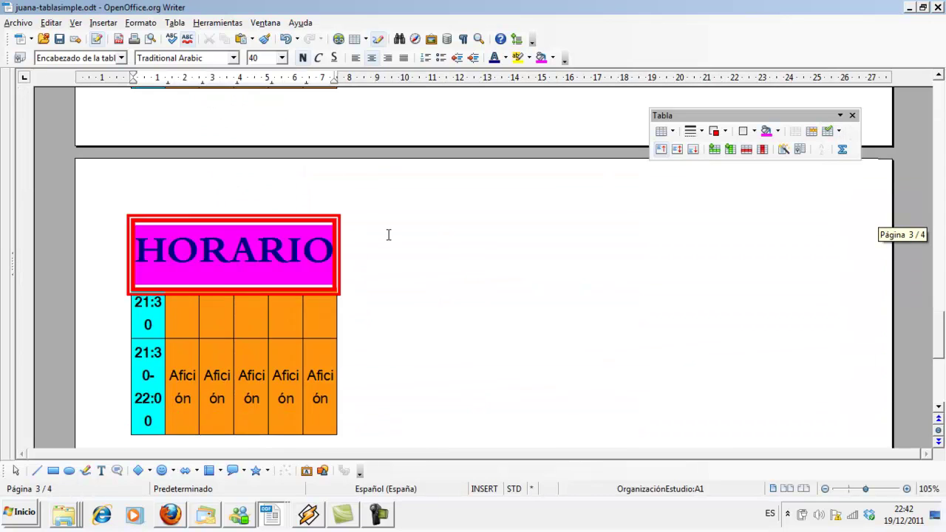
scroll(388, 234, "down", 3)
scroll(388, 235, "up", 5)
scroll(388, 234, "up", 10)
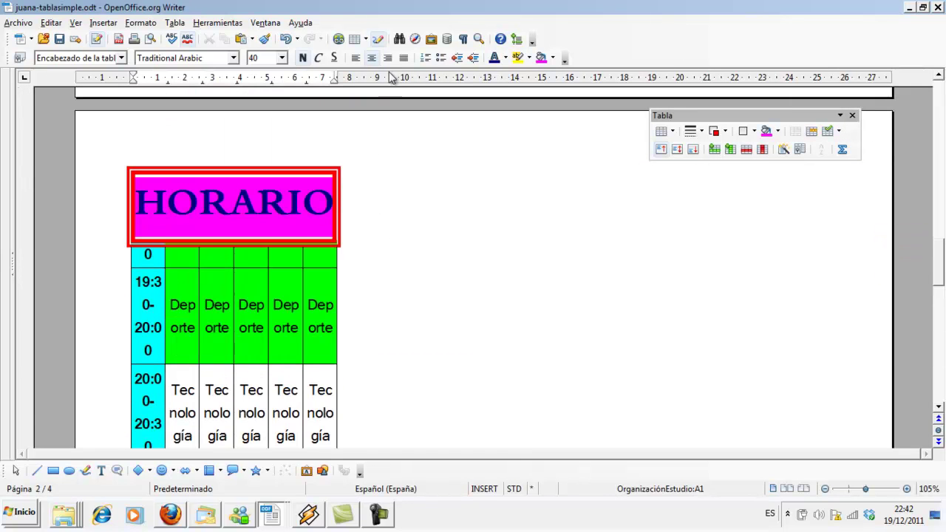
left_click(285, 39)
scroll(442, 271, "down", 5)
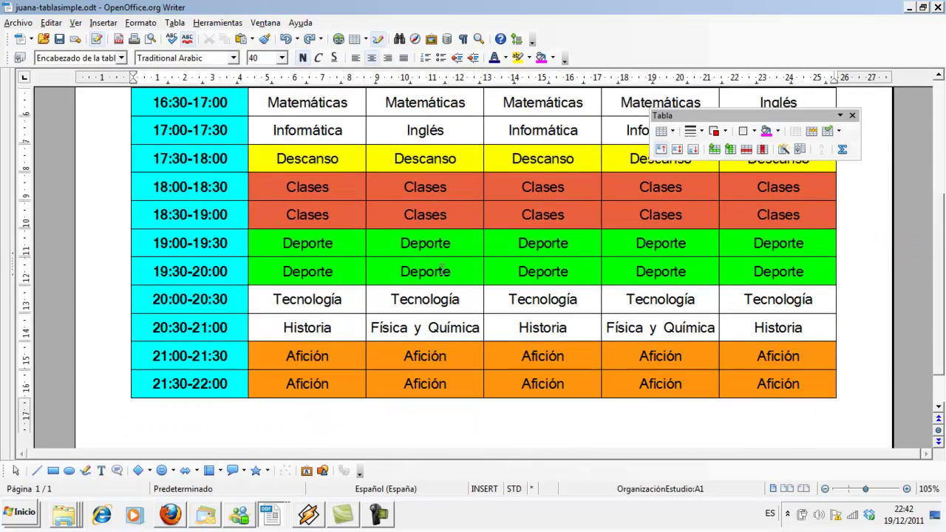
scroll(442, 270, "up", 5)
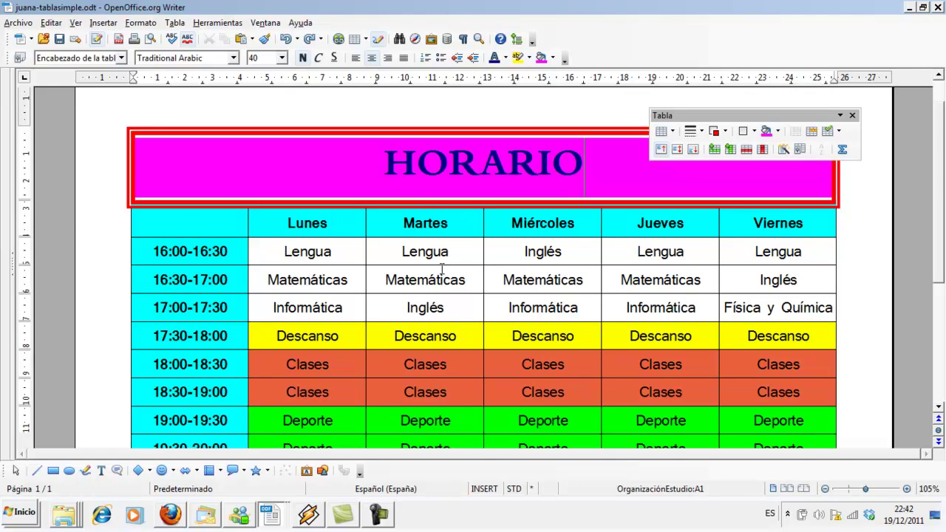
scroll(442, 270, "down", 5)
scroll(442, 270, "down", 2)
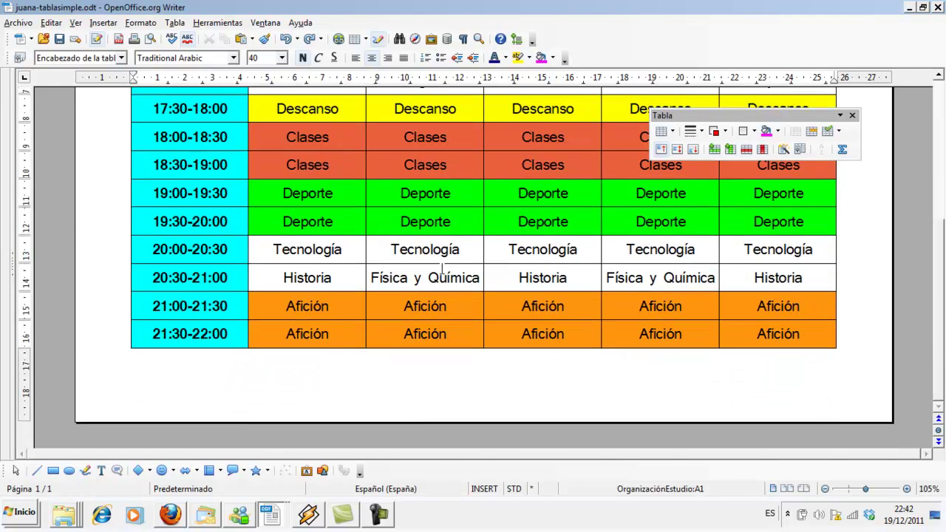
scroll(442, 270, "up", 6)
scroll(442, 266, "up", 2)
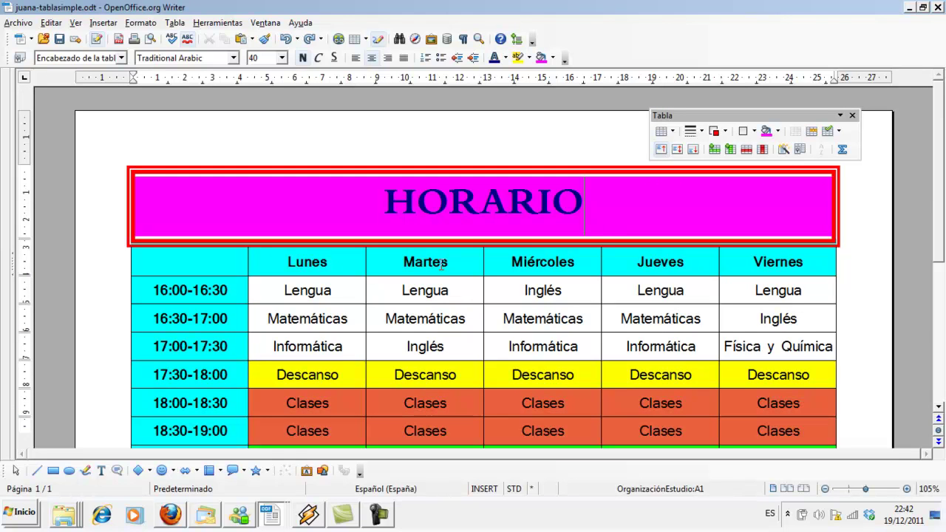